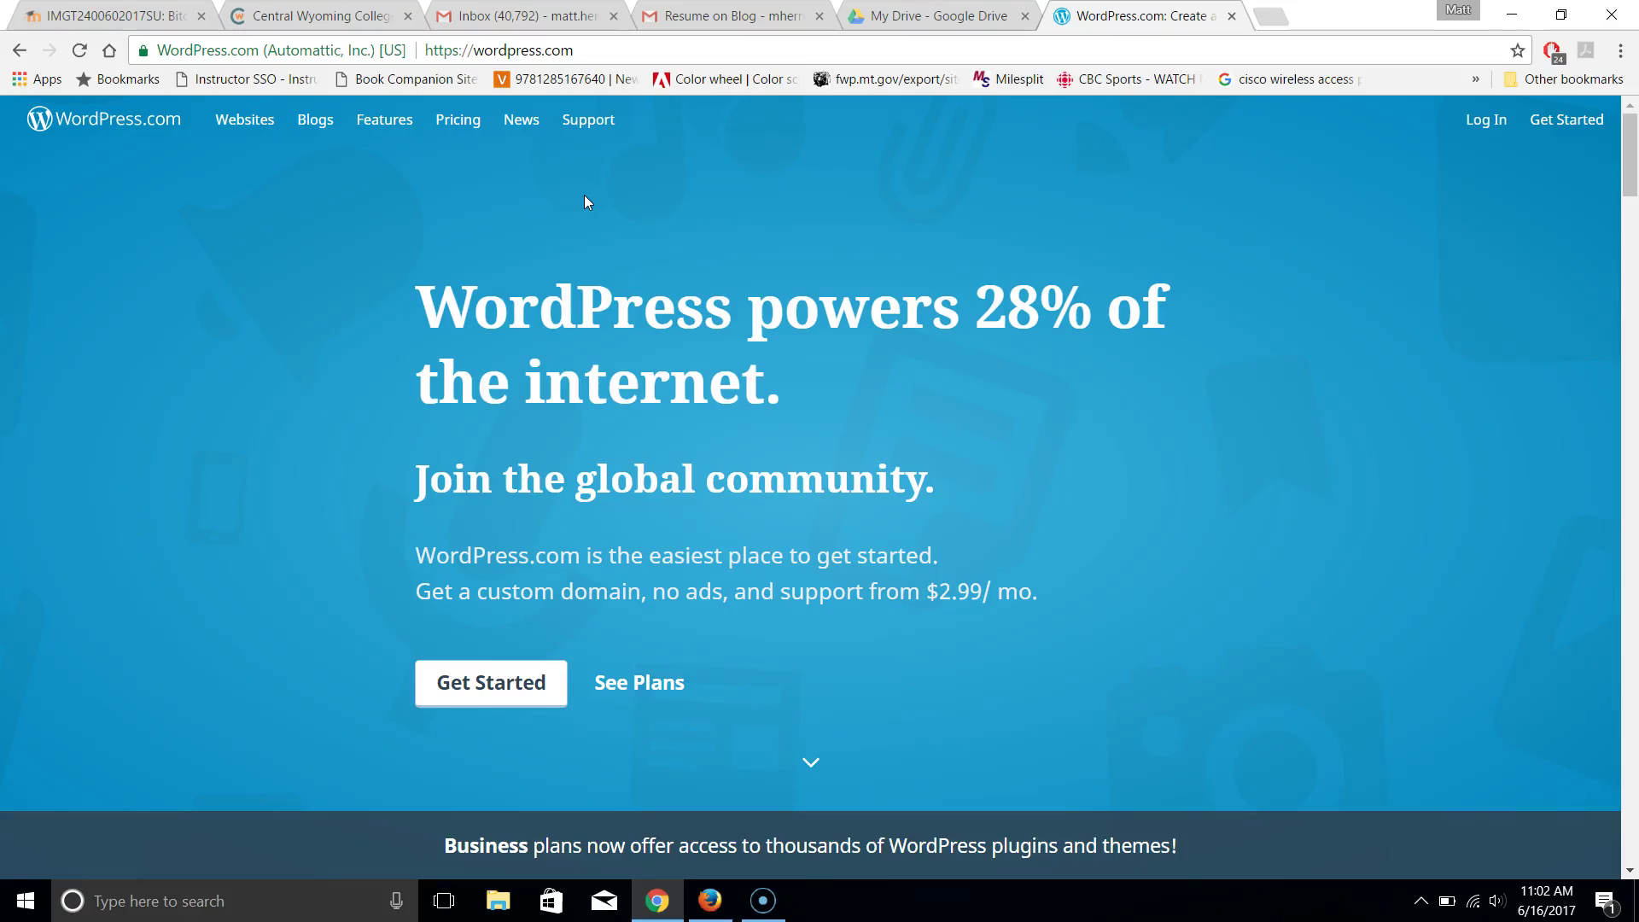
# In Google Drive, open the 2017 Summer > IMGT folder
pyautogui.click(931, 17)
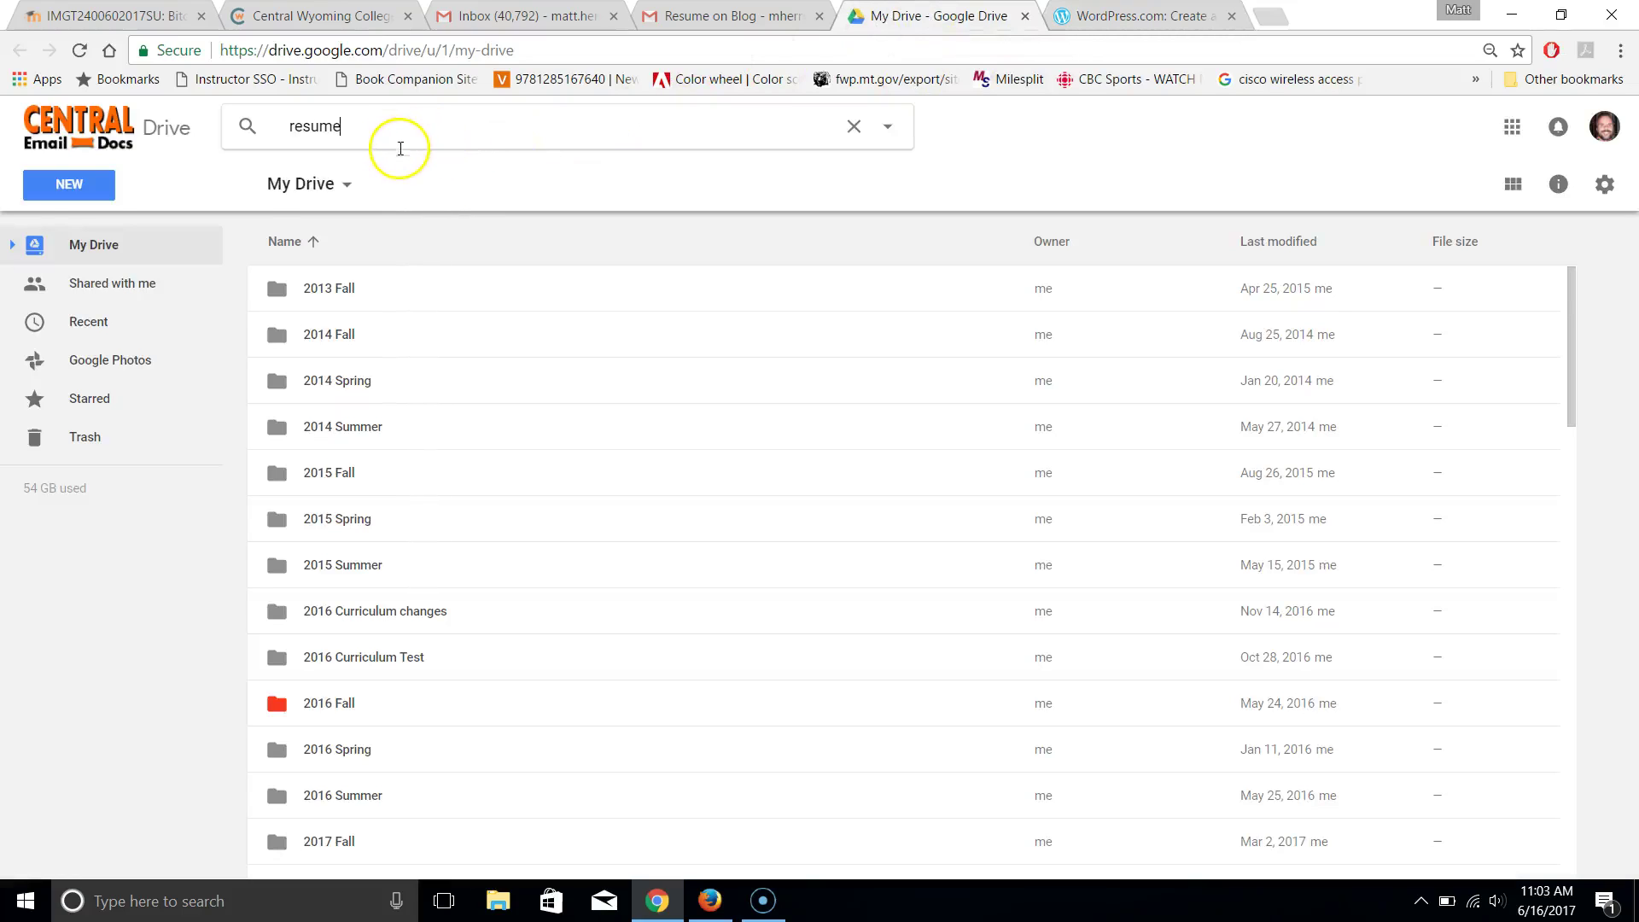
pyautogui.click(1576, 736)
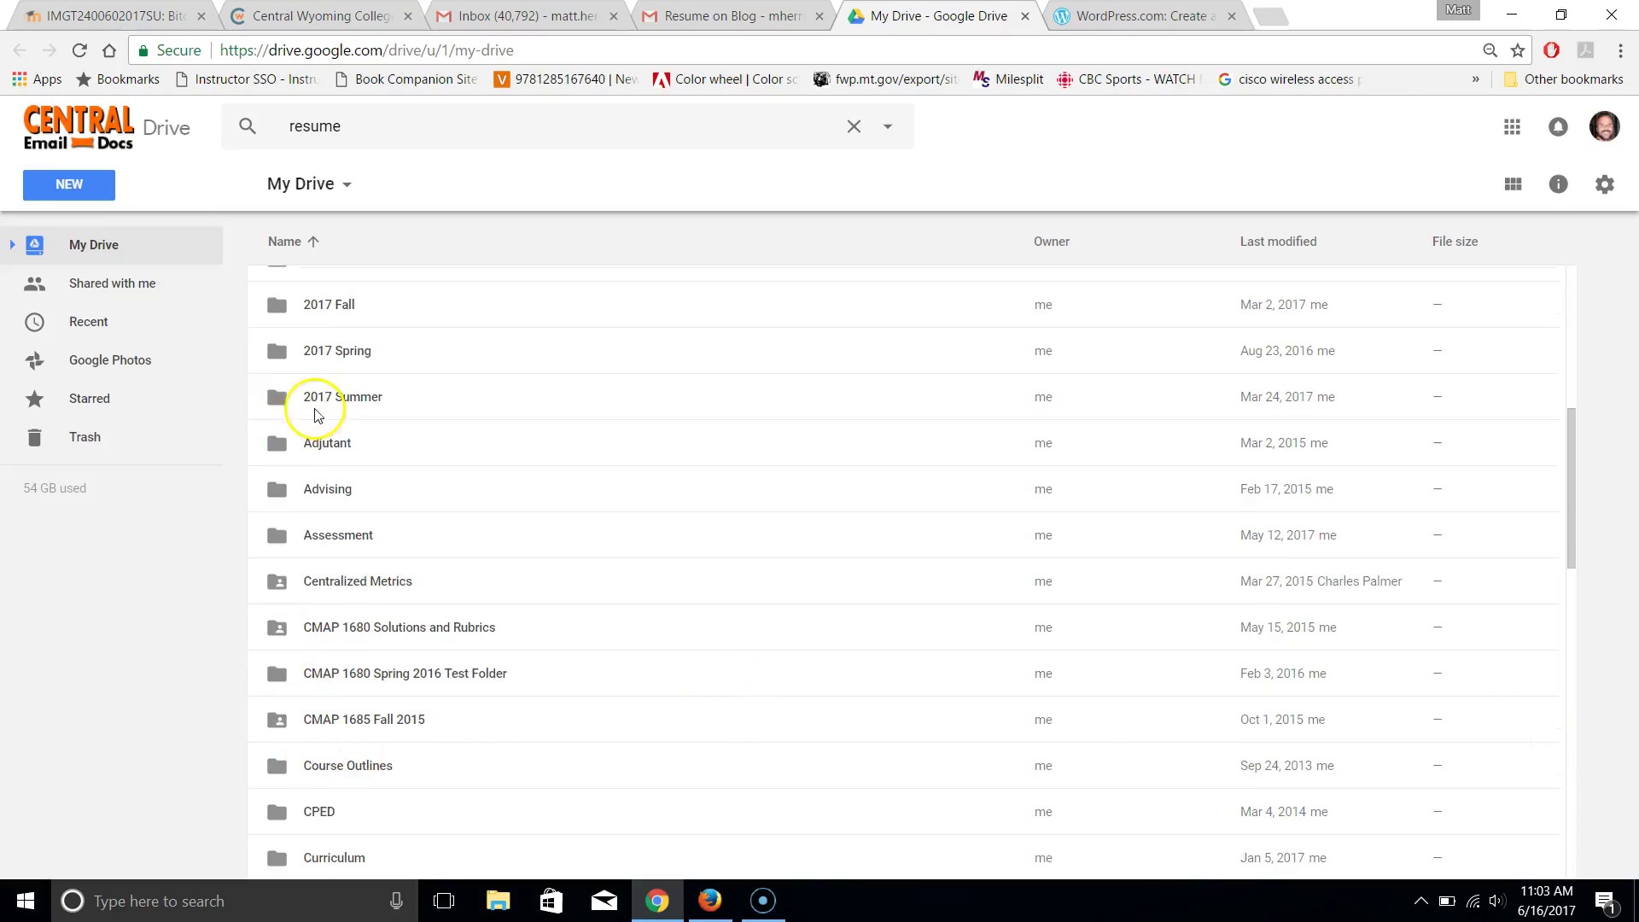
pyautogui.doubleClick(313, 407)
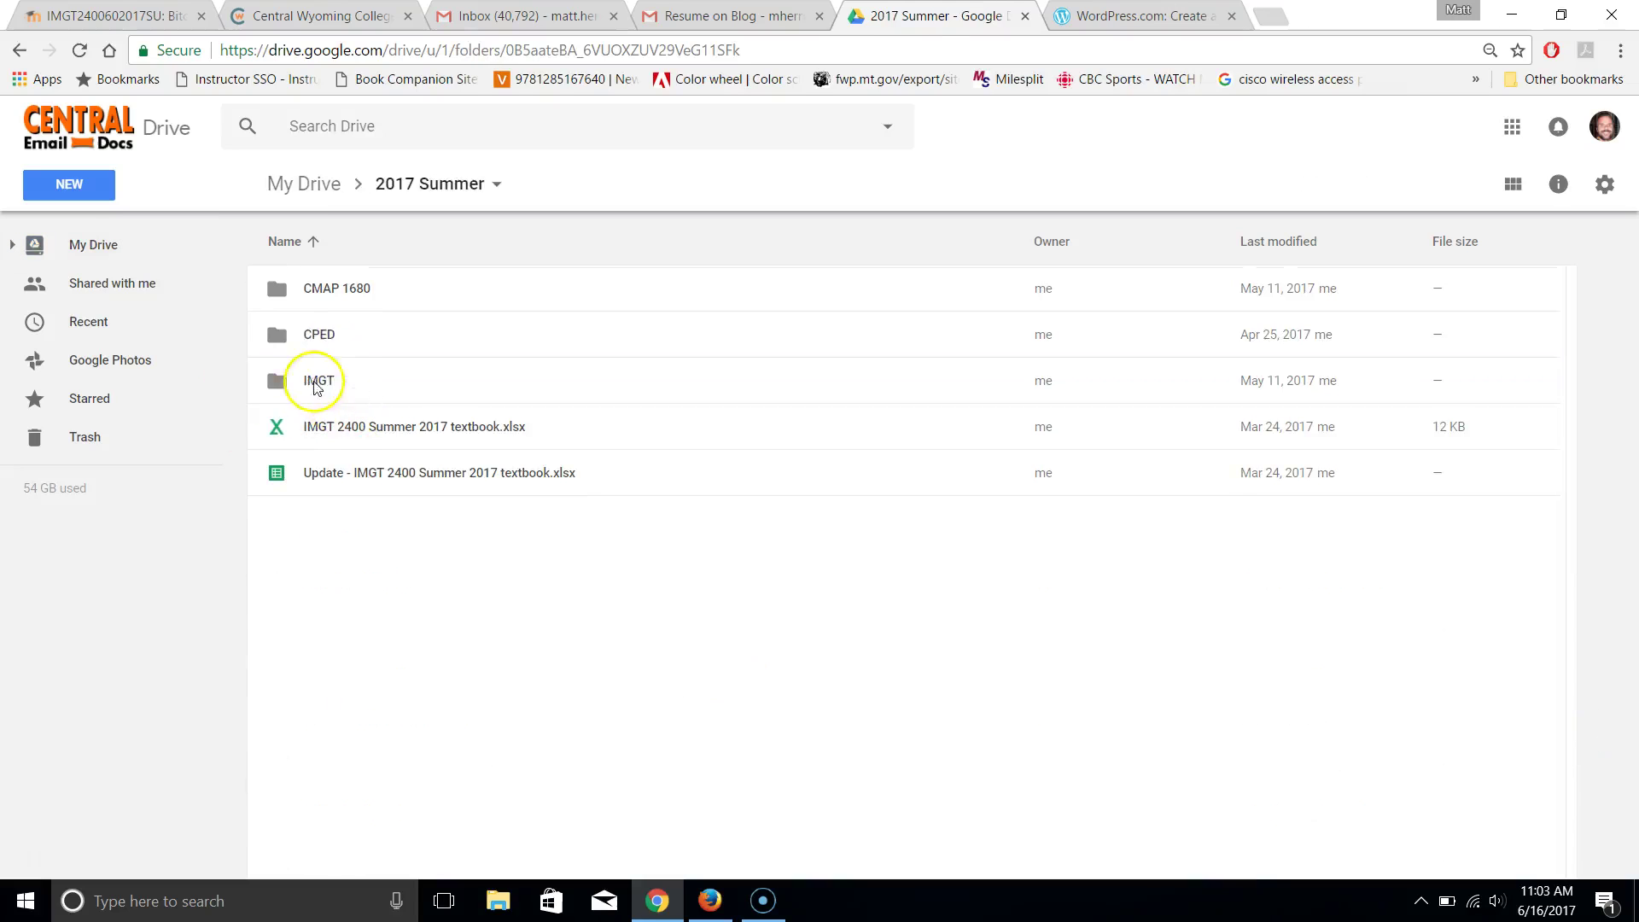
pyautogui.doubleClick(317, 384)
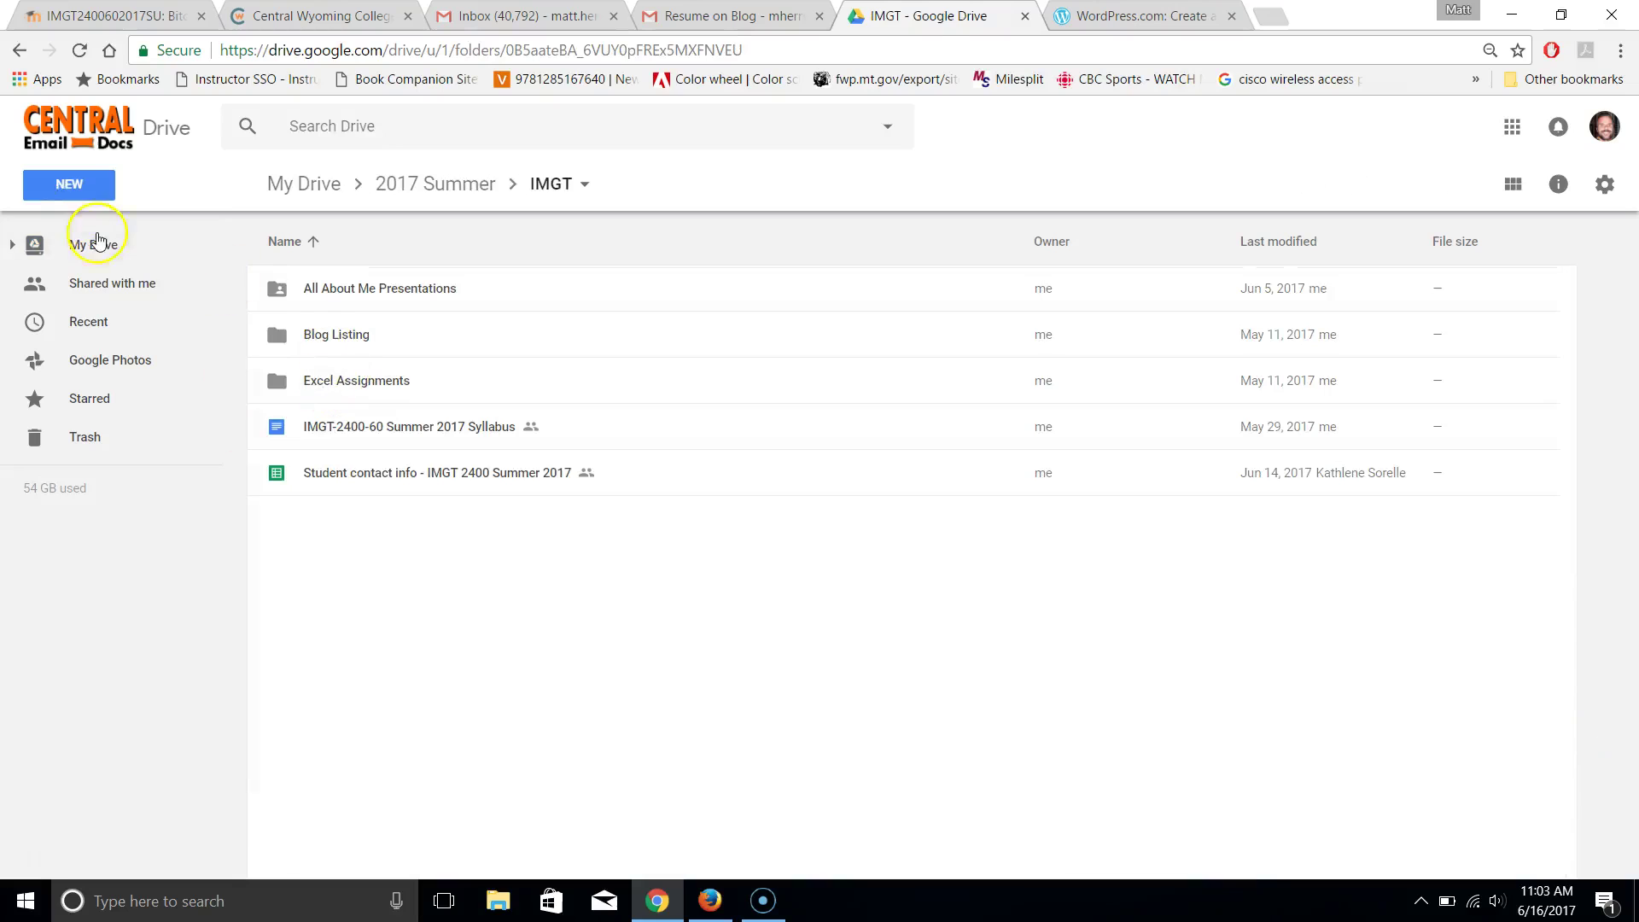
# Create a new folder named Resume there and open it
pyautogui.click(69, 193)
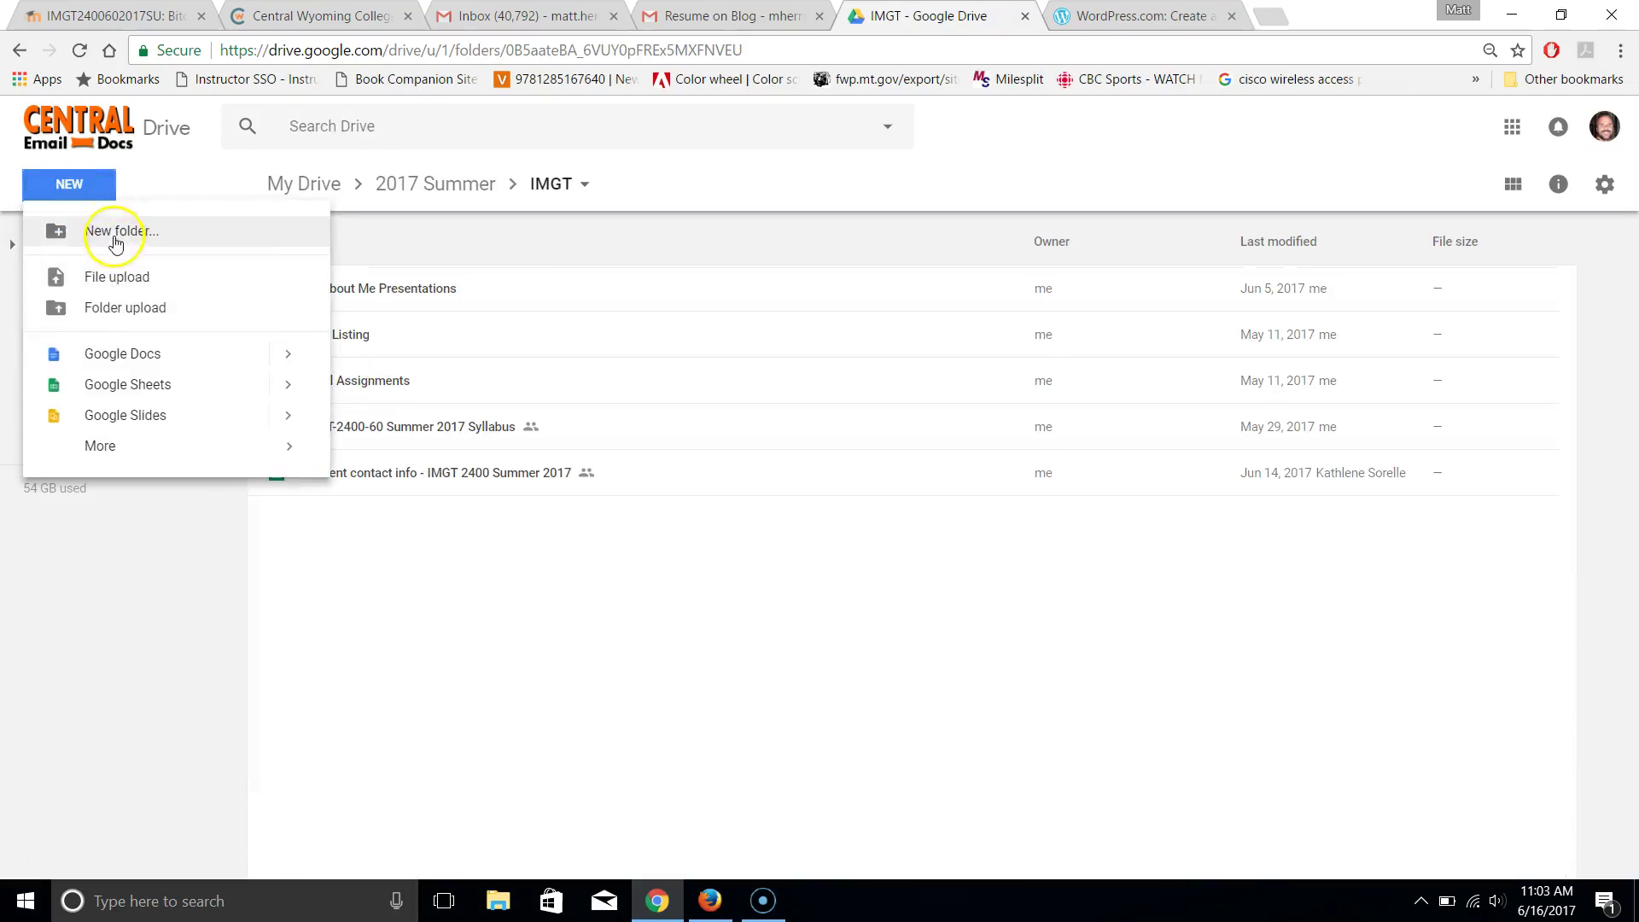
pyautogui.click(120, 232)
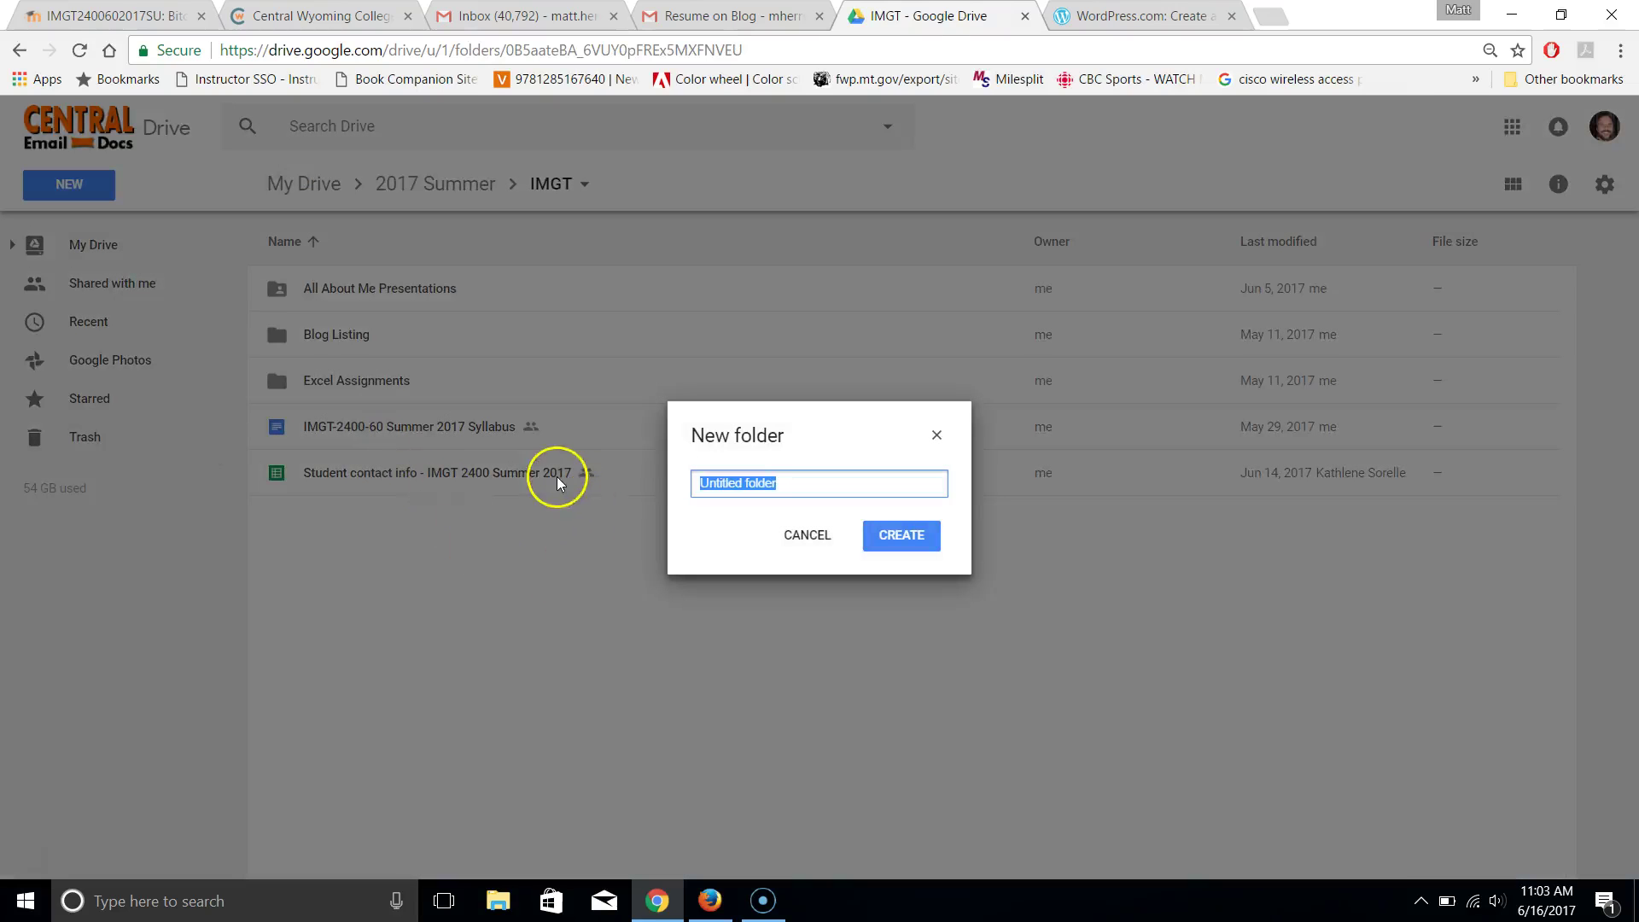
pyautogui.write('Resume')
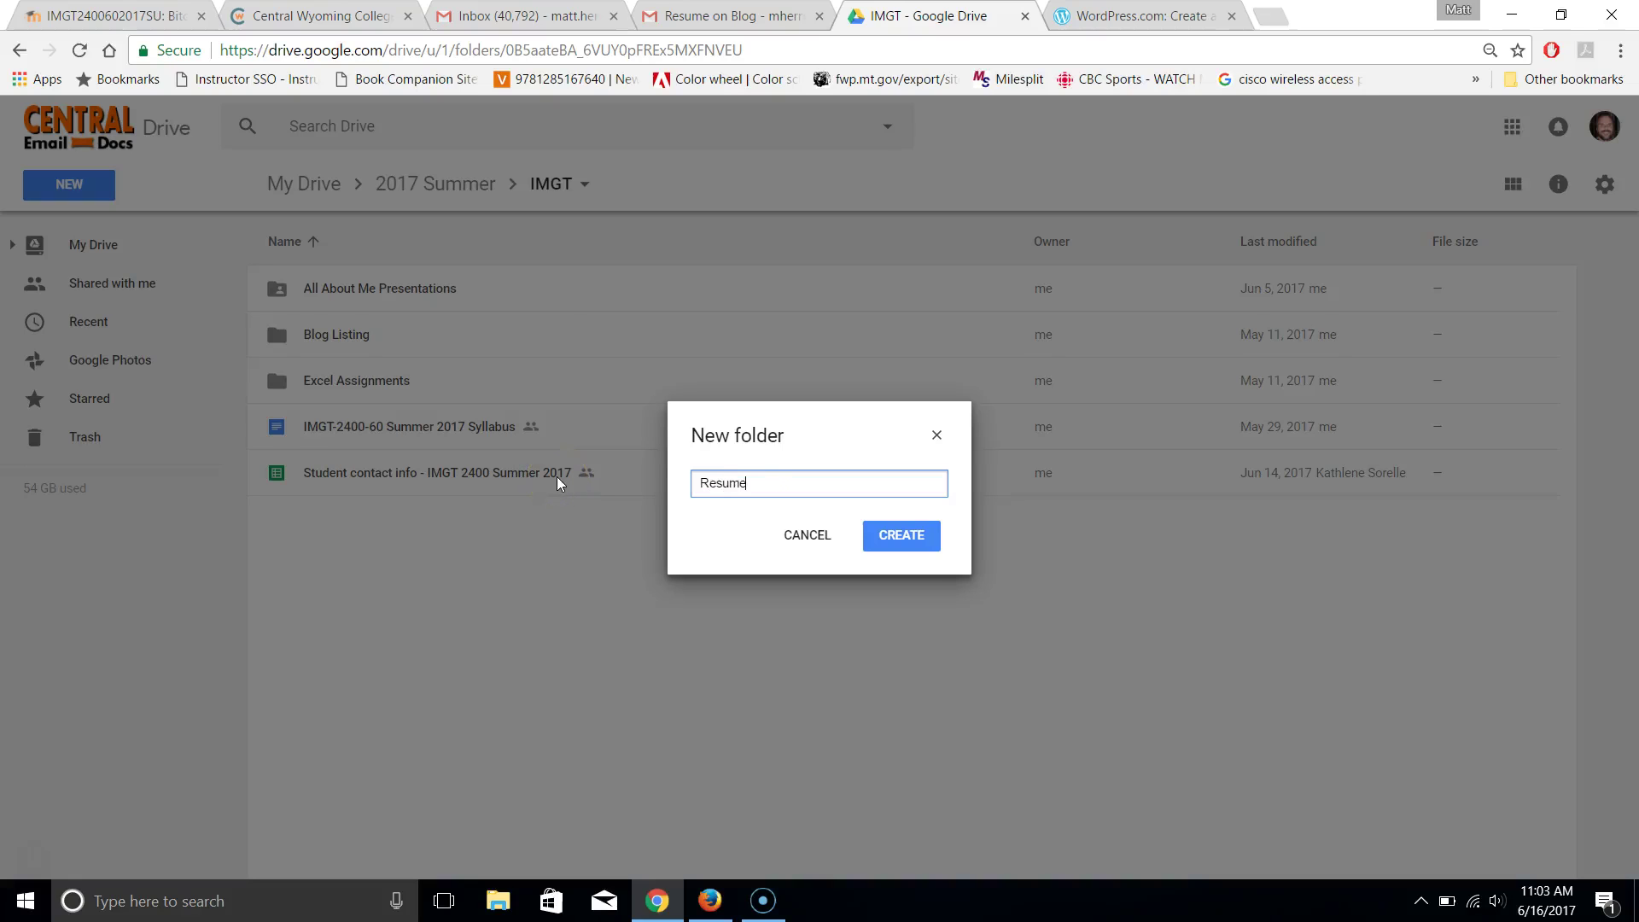
pyautogui.click(901, 535)
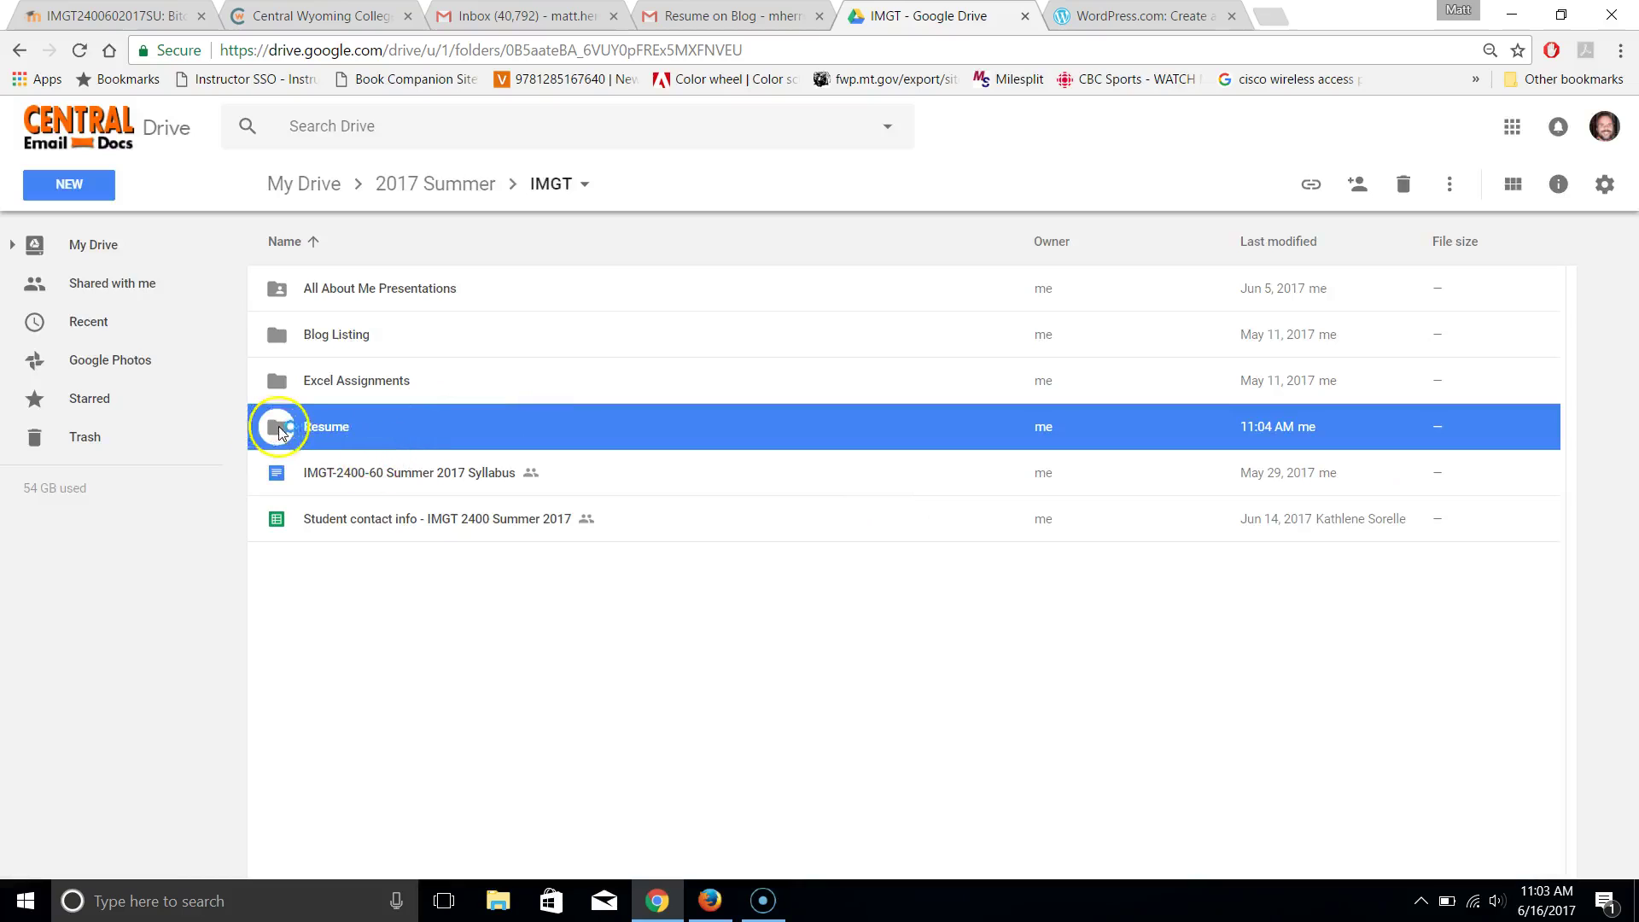
pyautogui.doubleClick(279, 434)
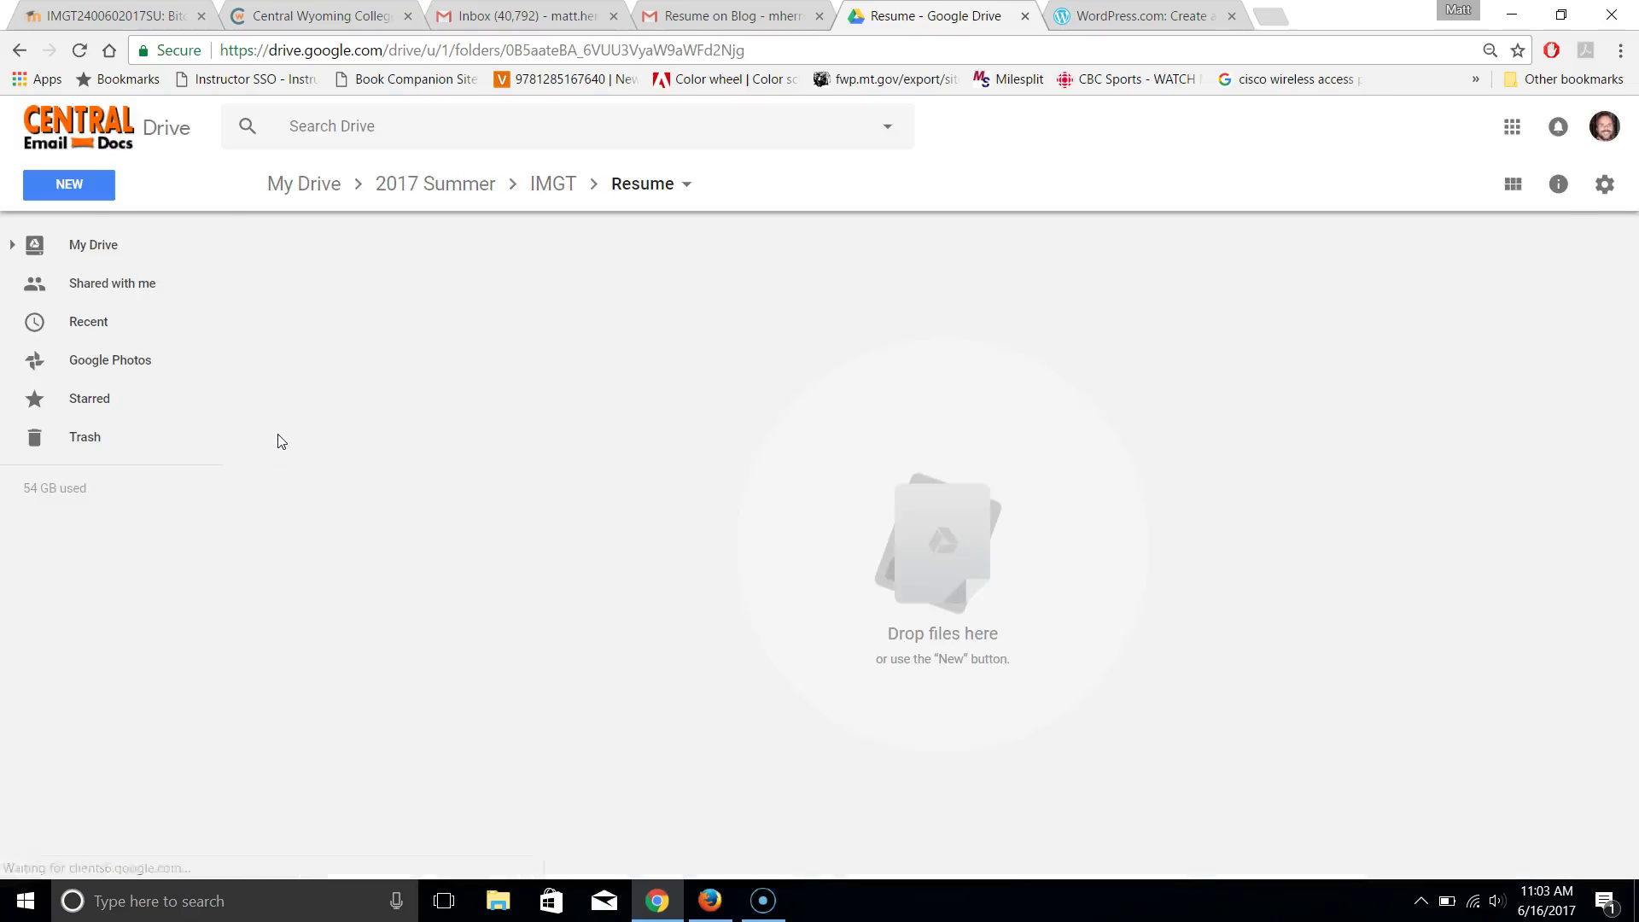
# Create a new blank Google Docs document in the Resume folder
pyautogui.click(70, 195)
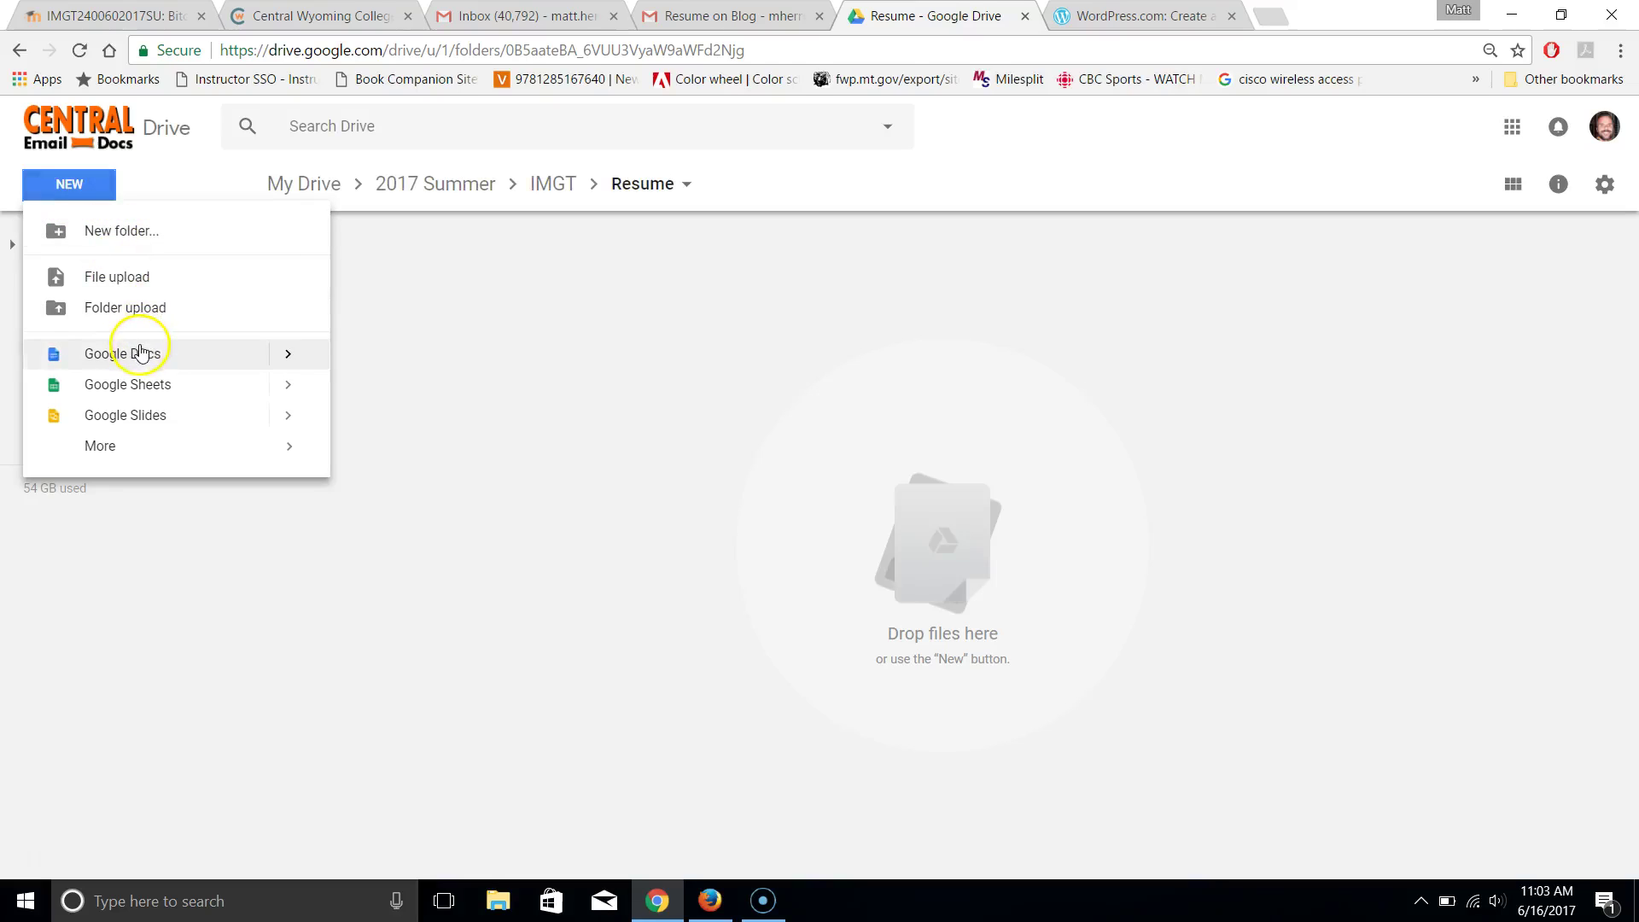
pyautogui.click(141, 354)
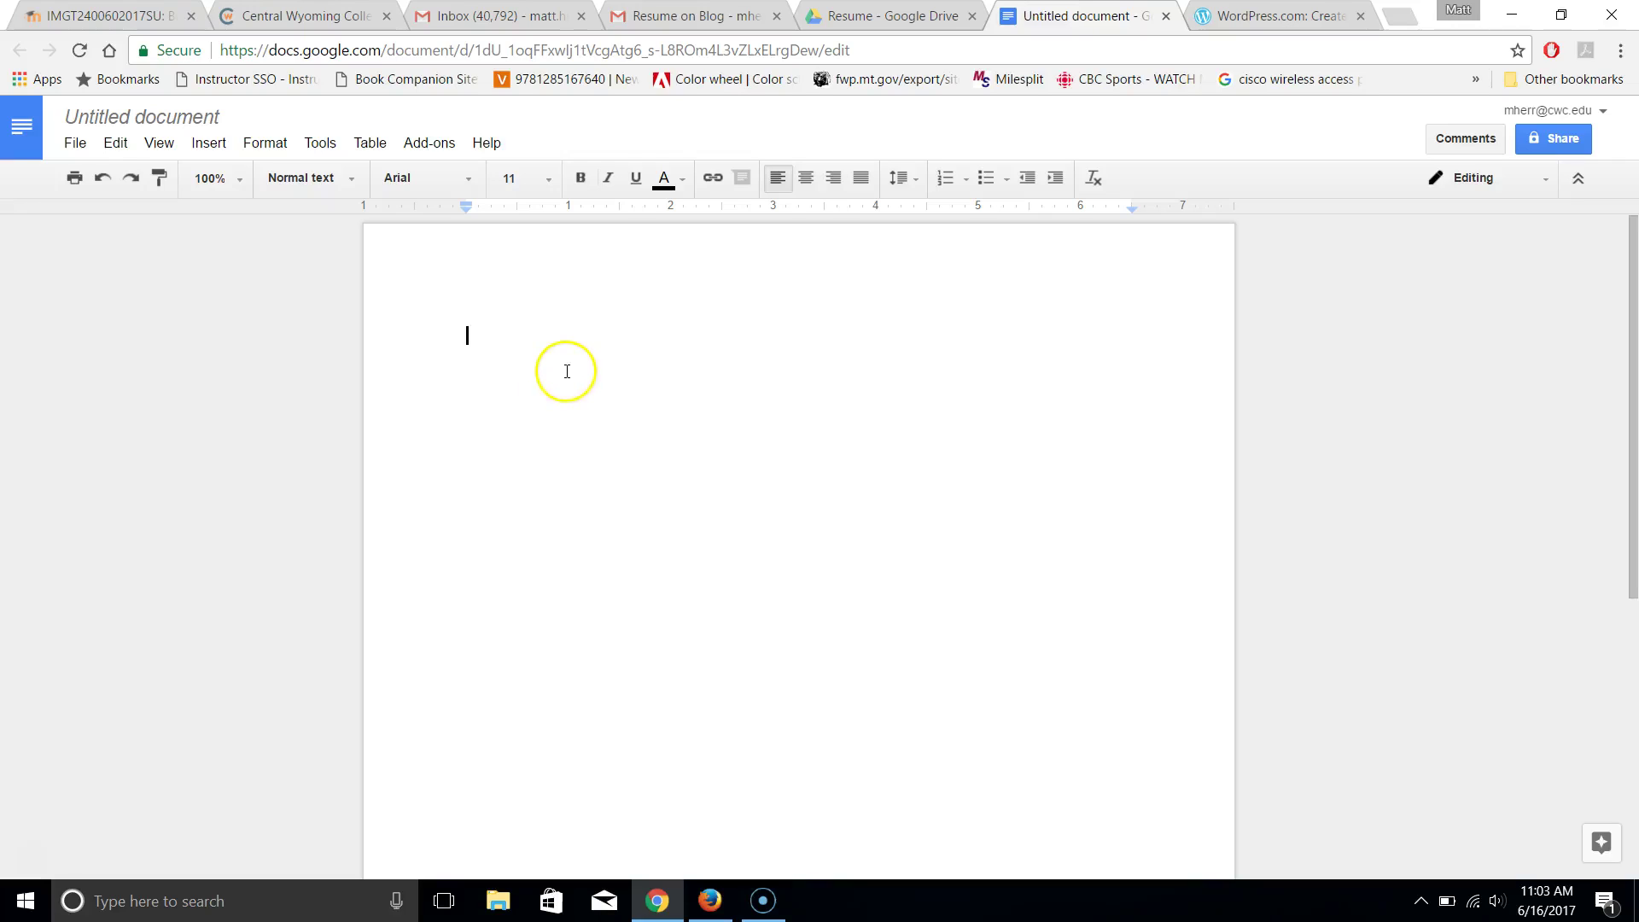
# Start a new document from the Pet resume template in the Personal gallery section
pyautogui.click(75, 143)
pyautogui.moveTo(109, 224)
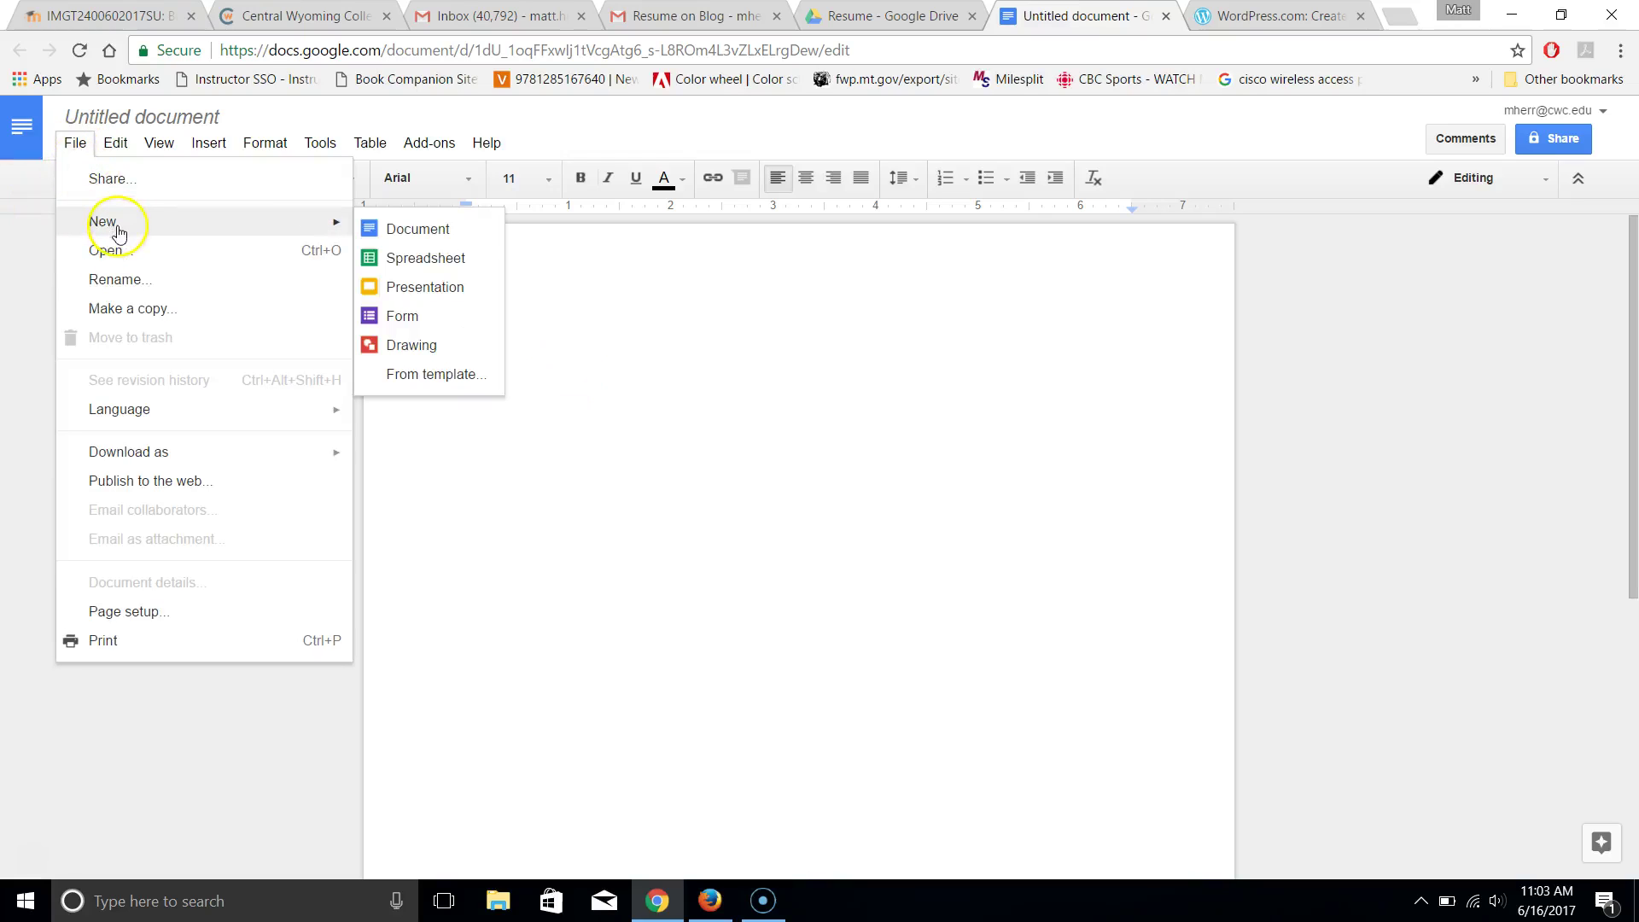
pyautogui.click(433, 375)
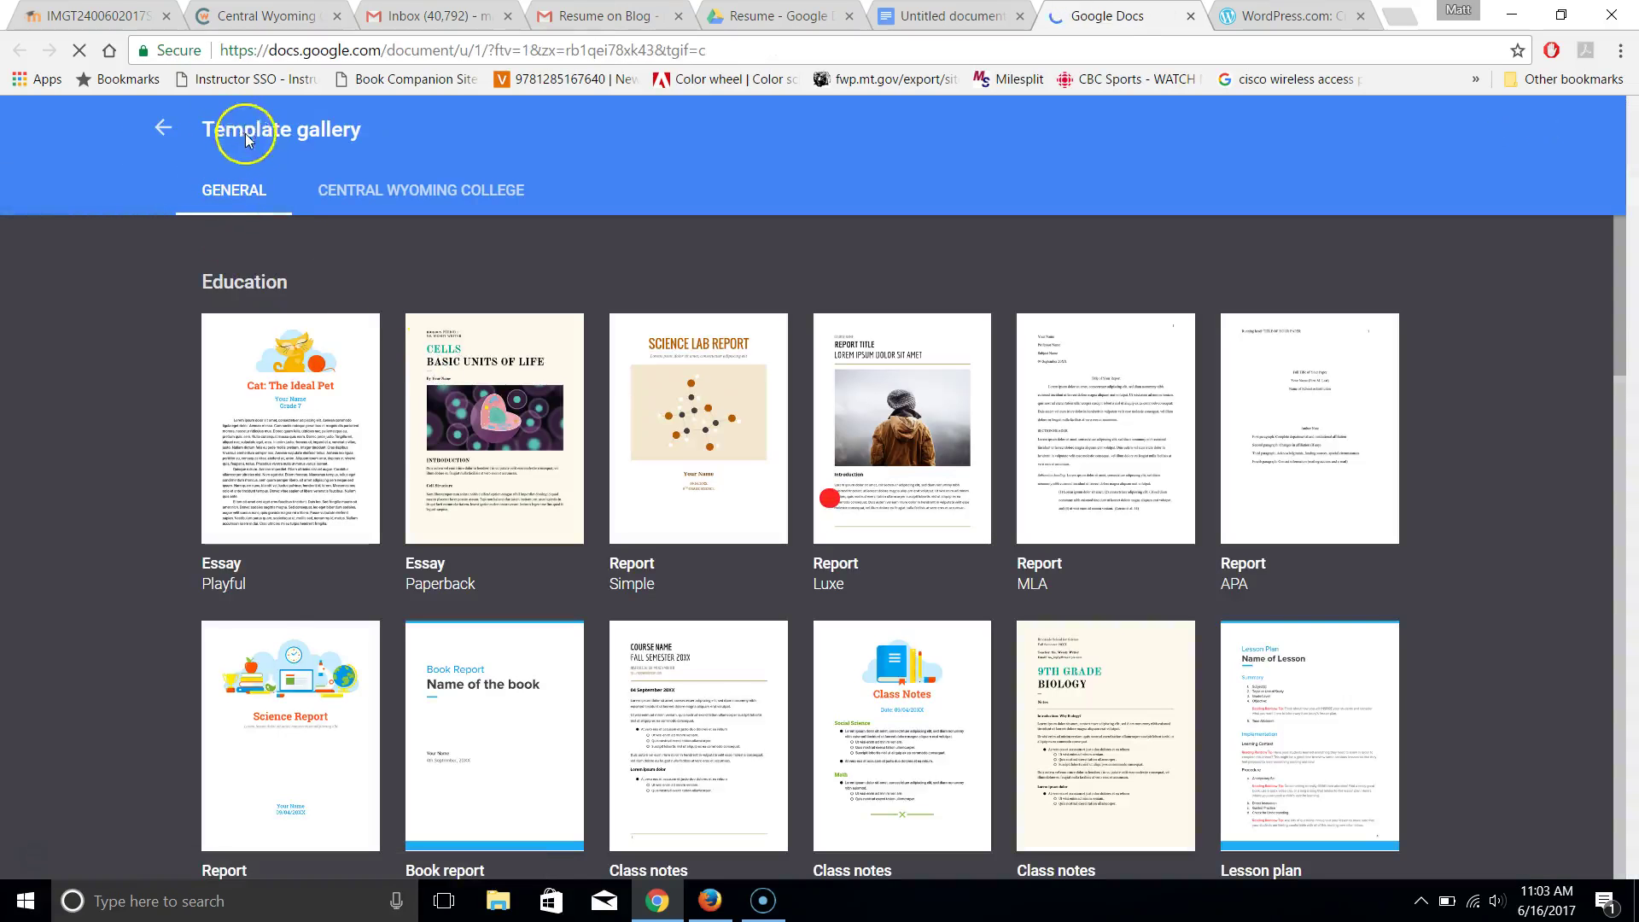
pyautogui.click(413, 191)
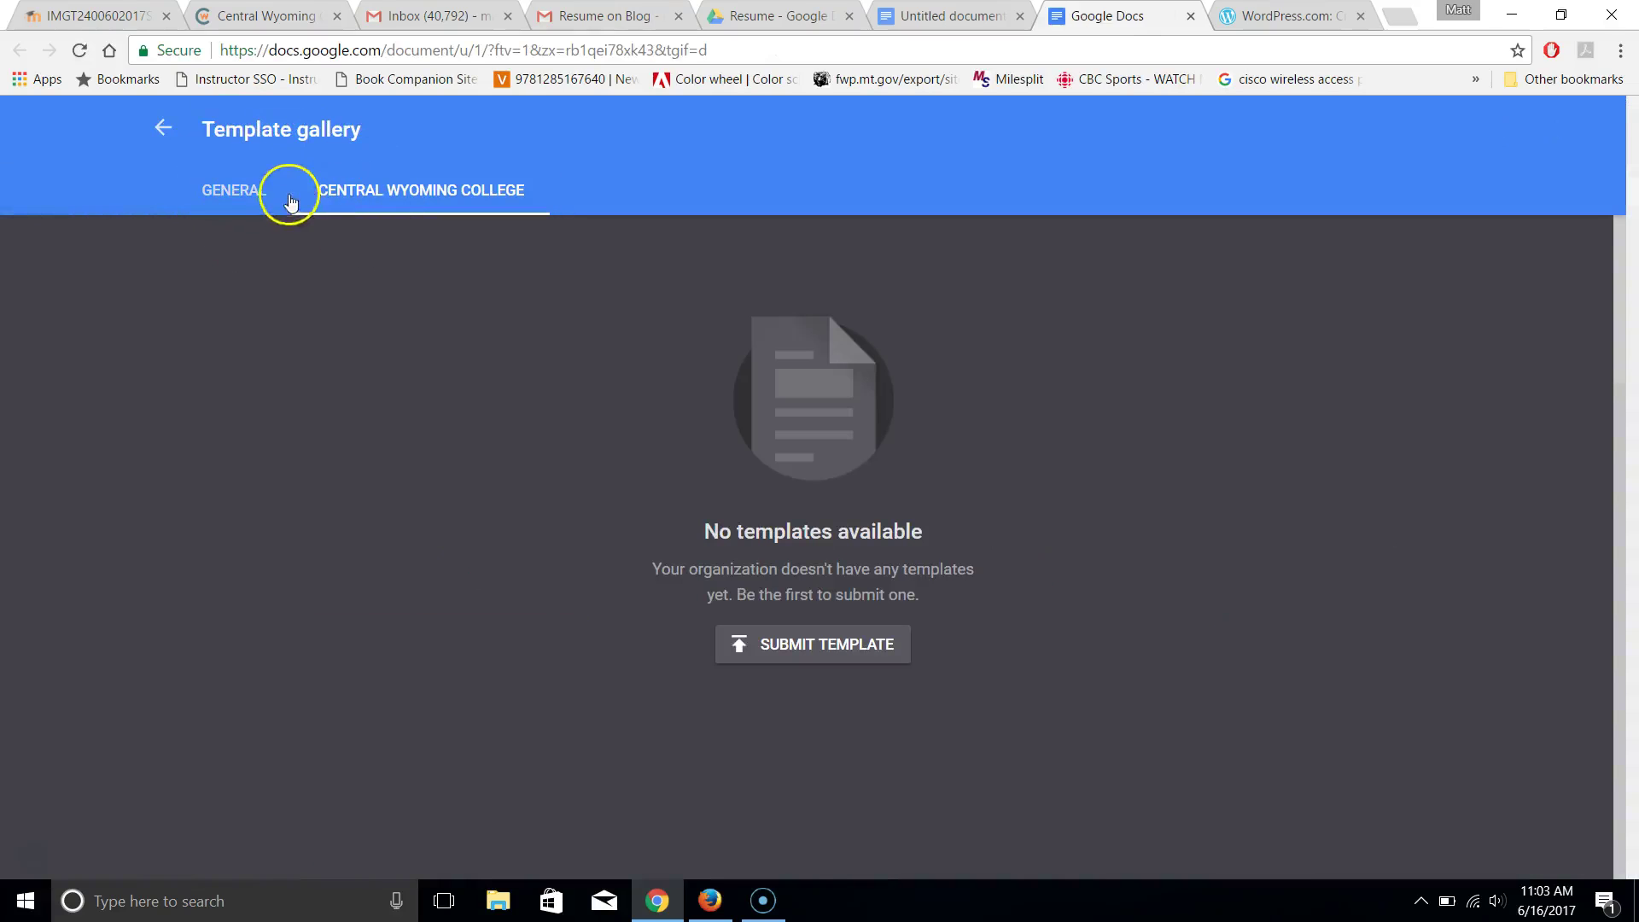
pyautogui.click(238, 195)
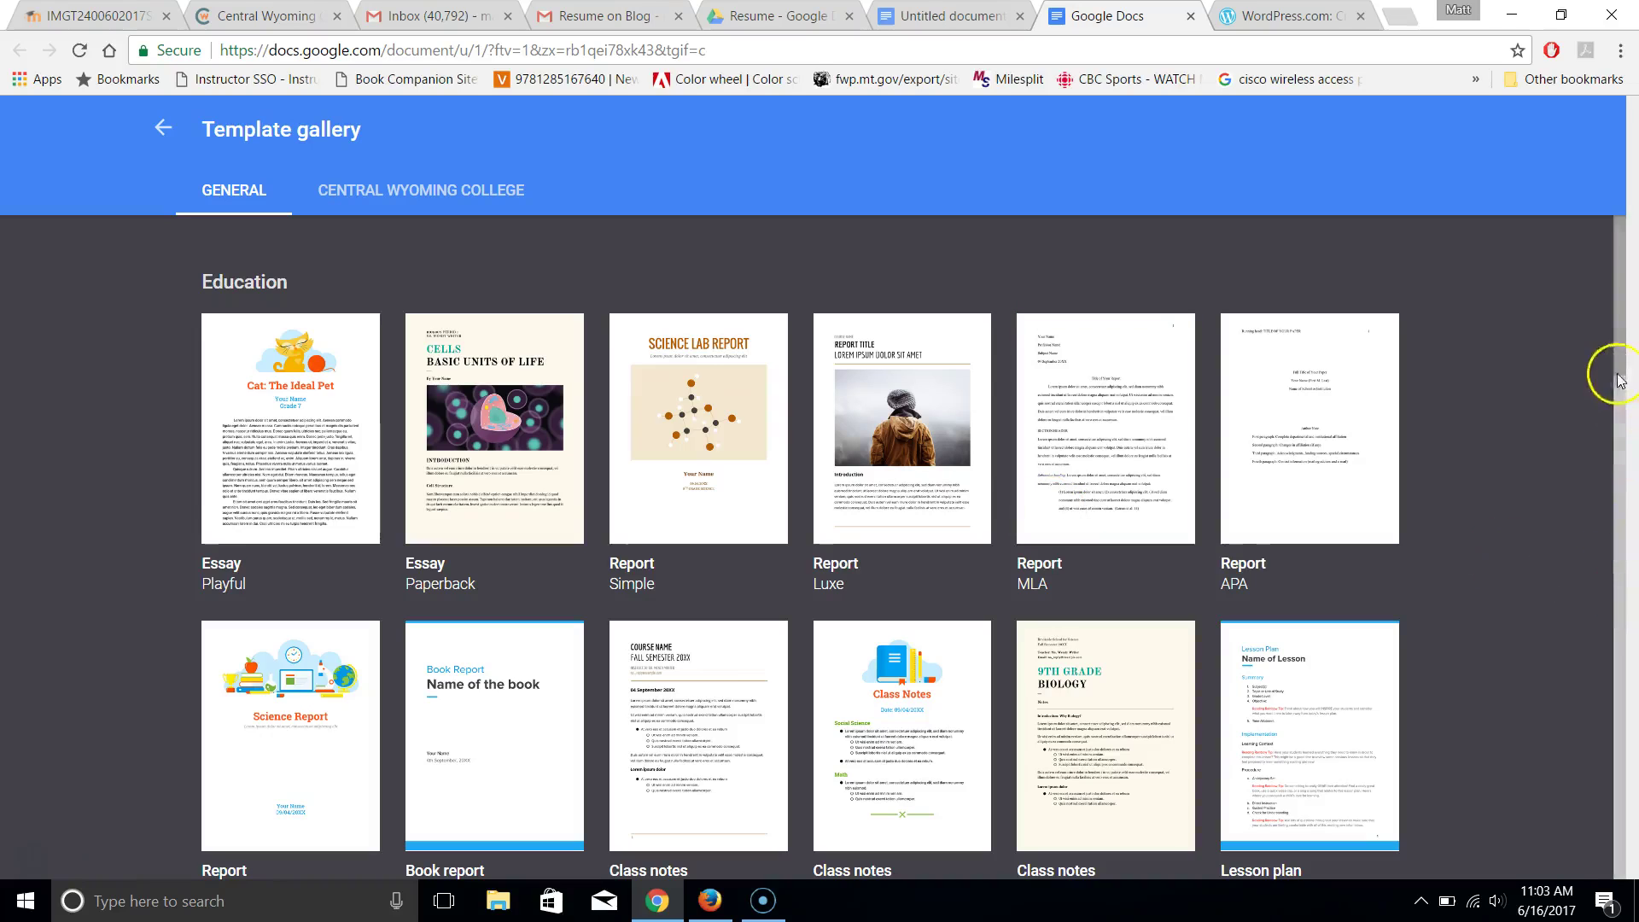
pyautogui.moveTo(1623, 363); pyautogui.dragTo(1599, 691)
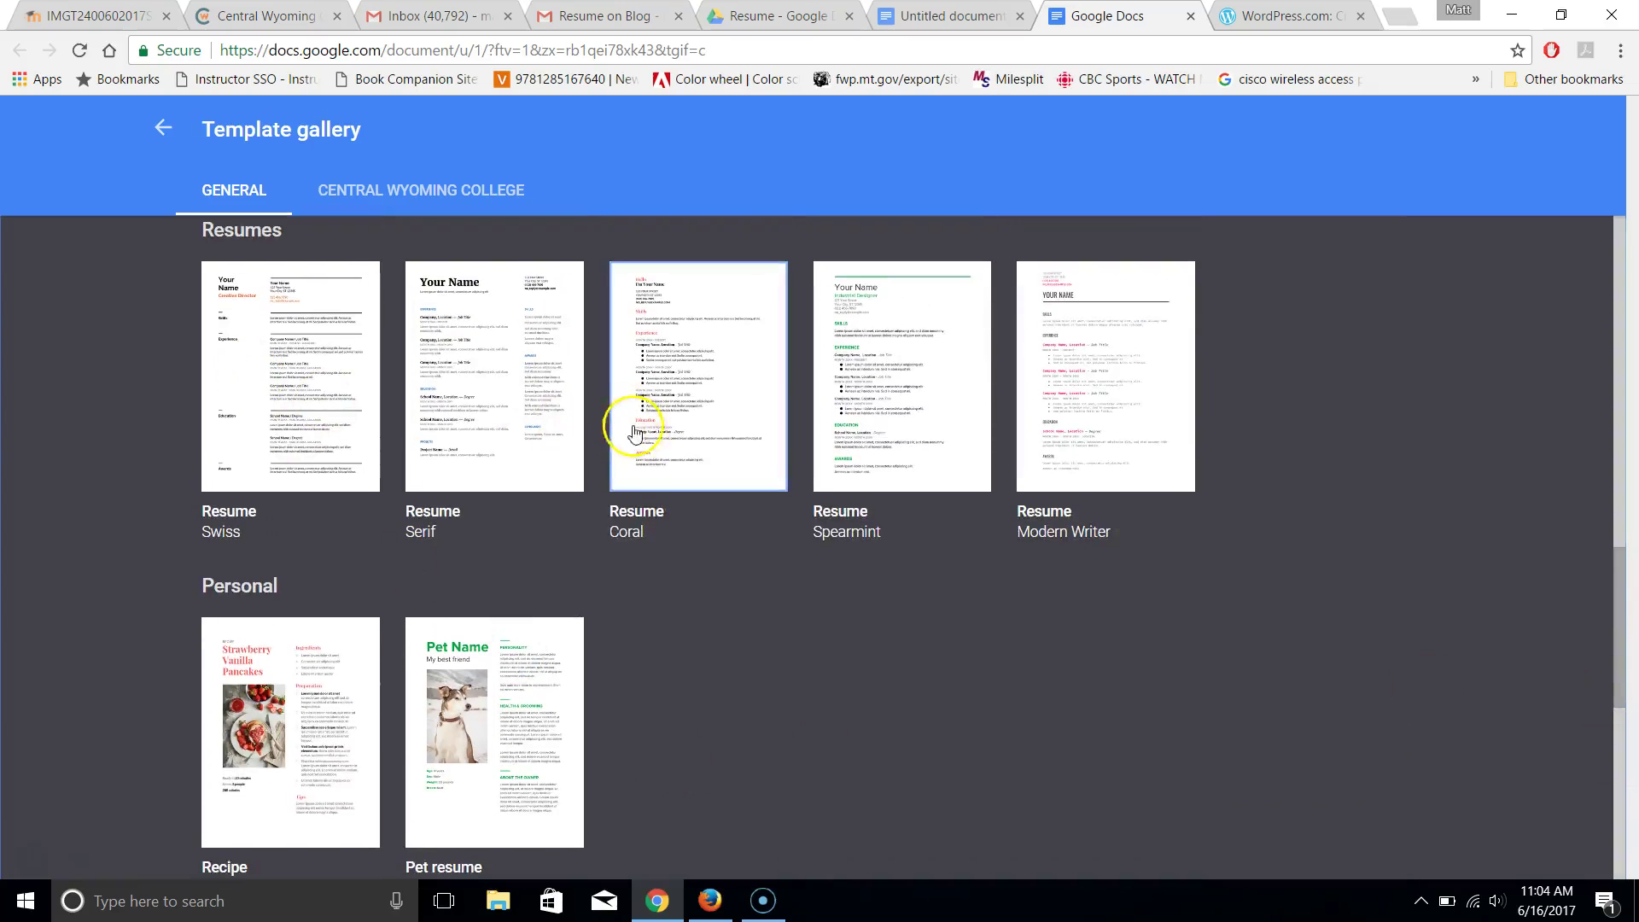
pyautogui.click(491, 721)
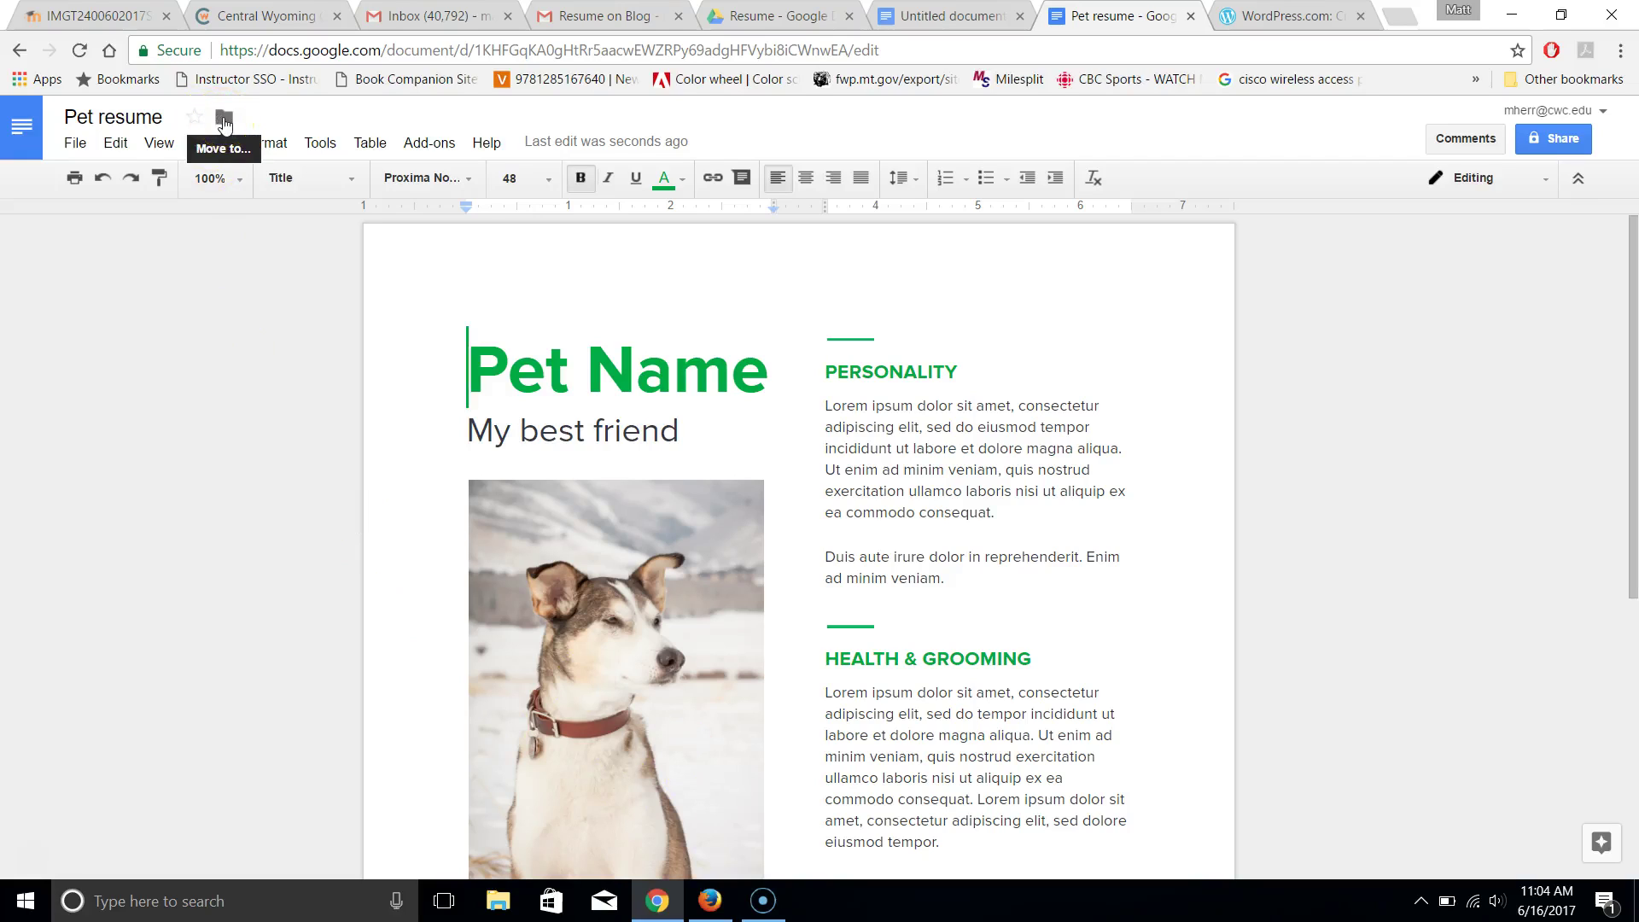
# Check which folder holds the Pet resume document, viewing My Drive in a new tab
pyautogui.click(224, 121)
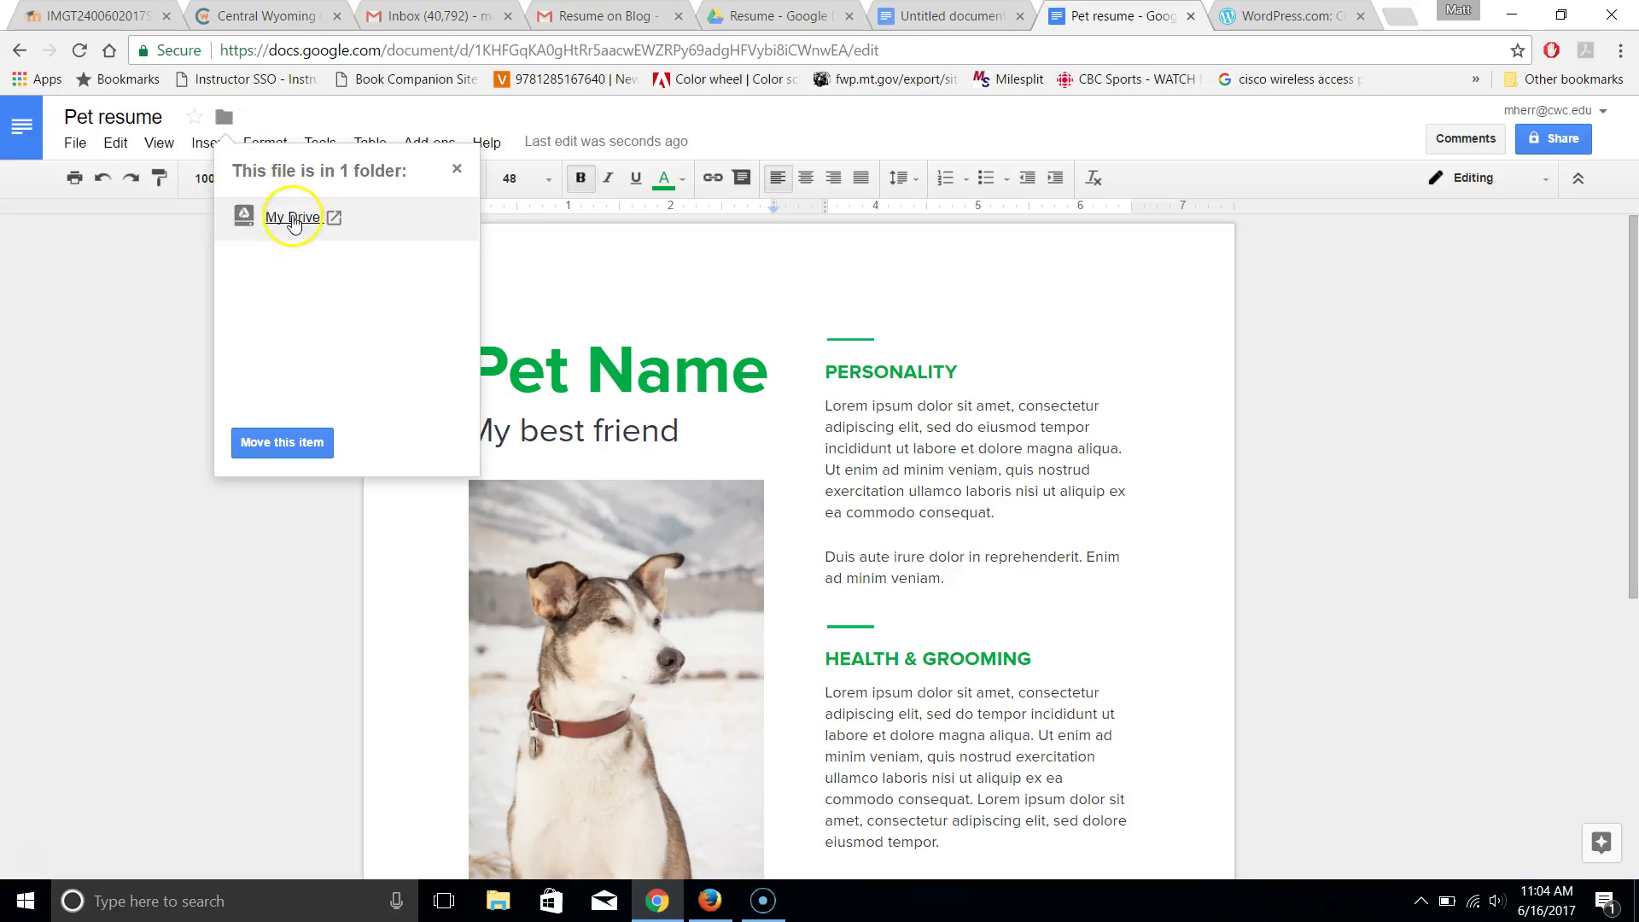
pyautogui.click(293, 219)
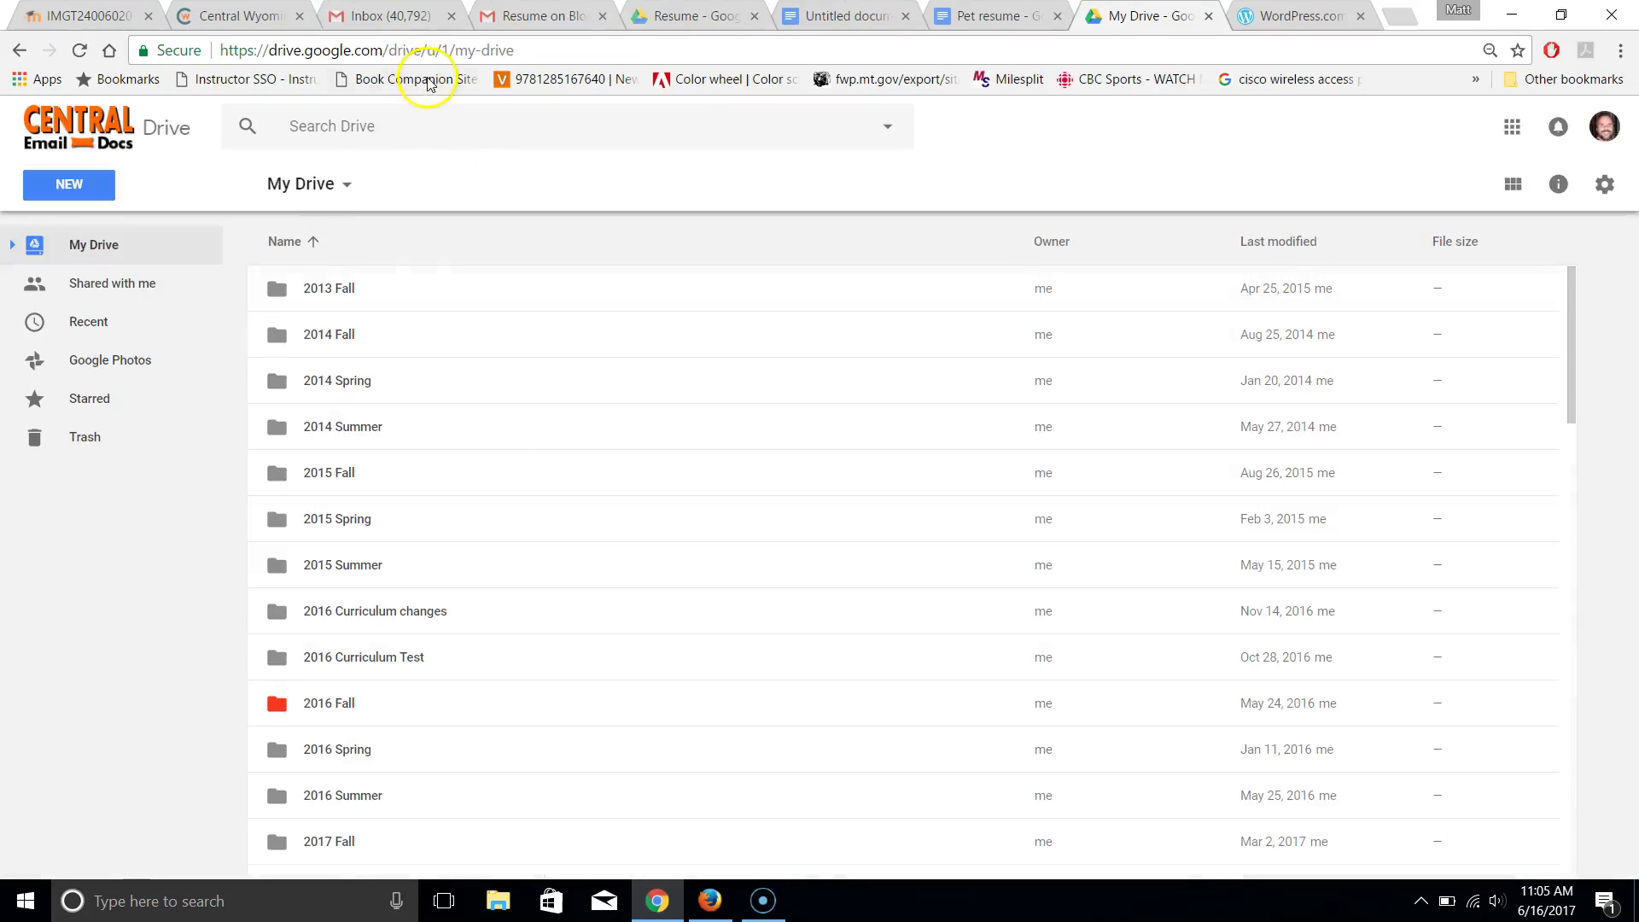
pyautogui.click(990, 17)
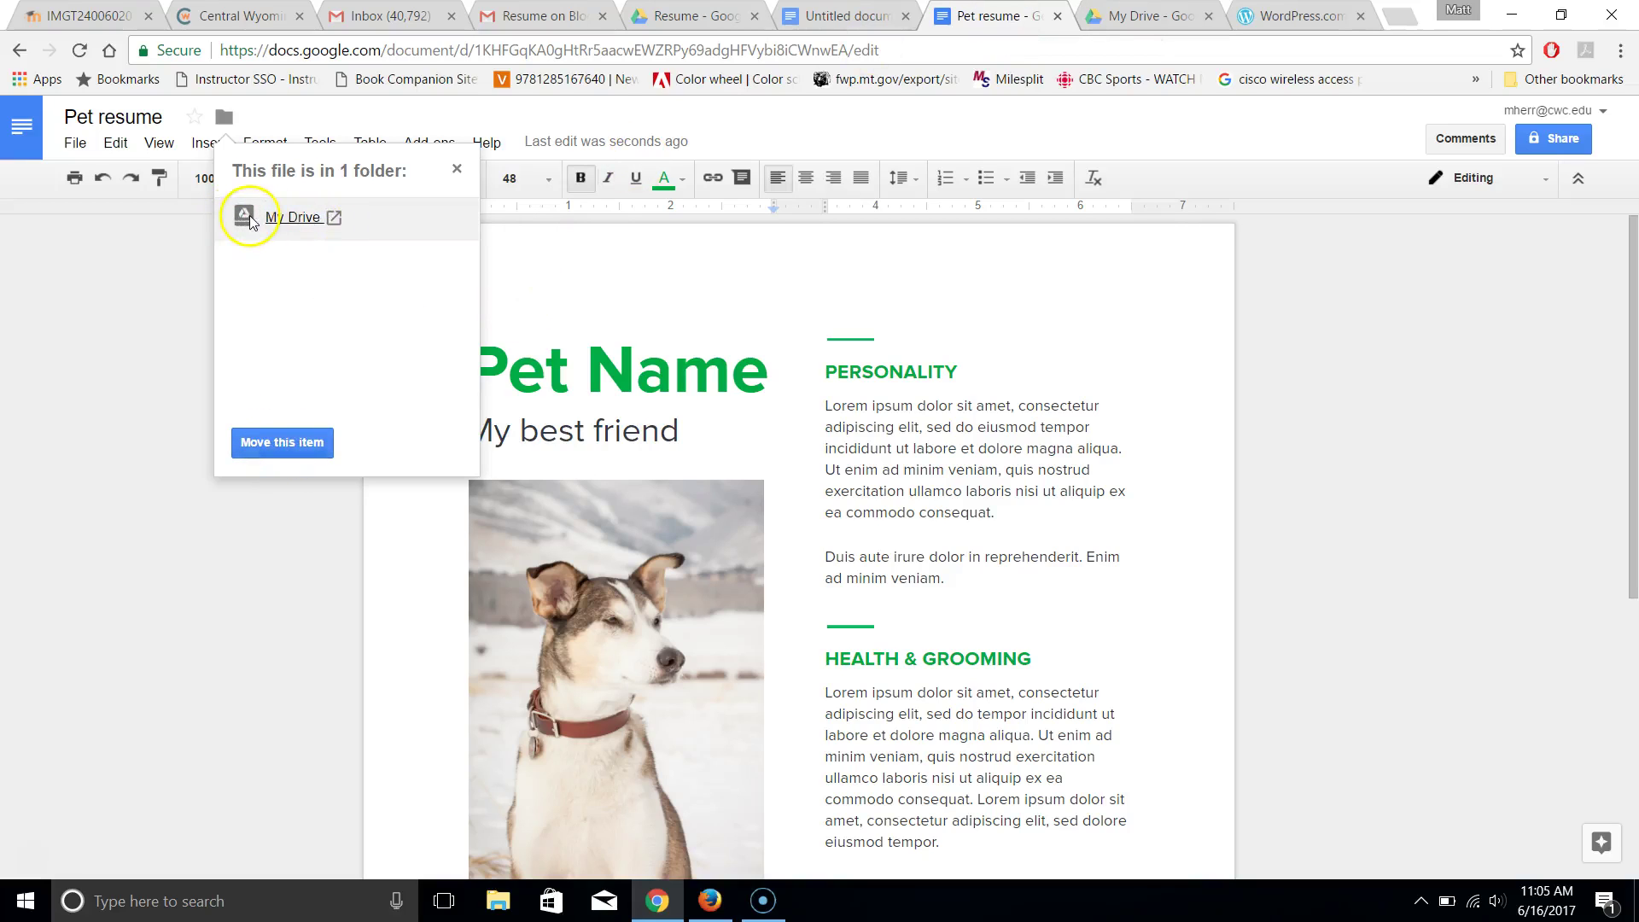
# Move the document from My Drive into 2017 Summer > IMGT > Resume
pyautogui.click(320, 443)
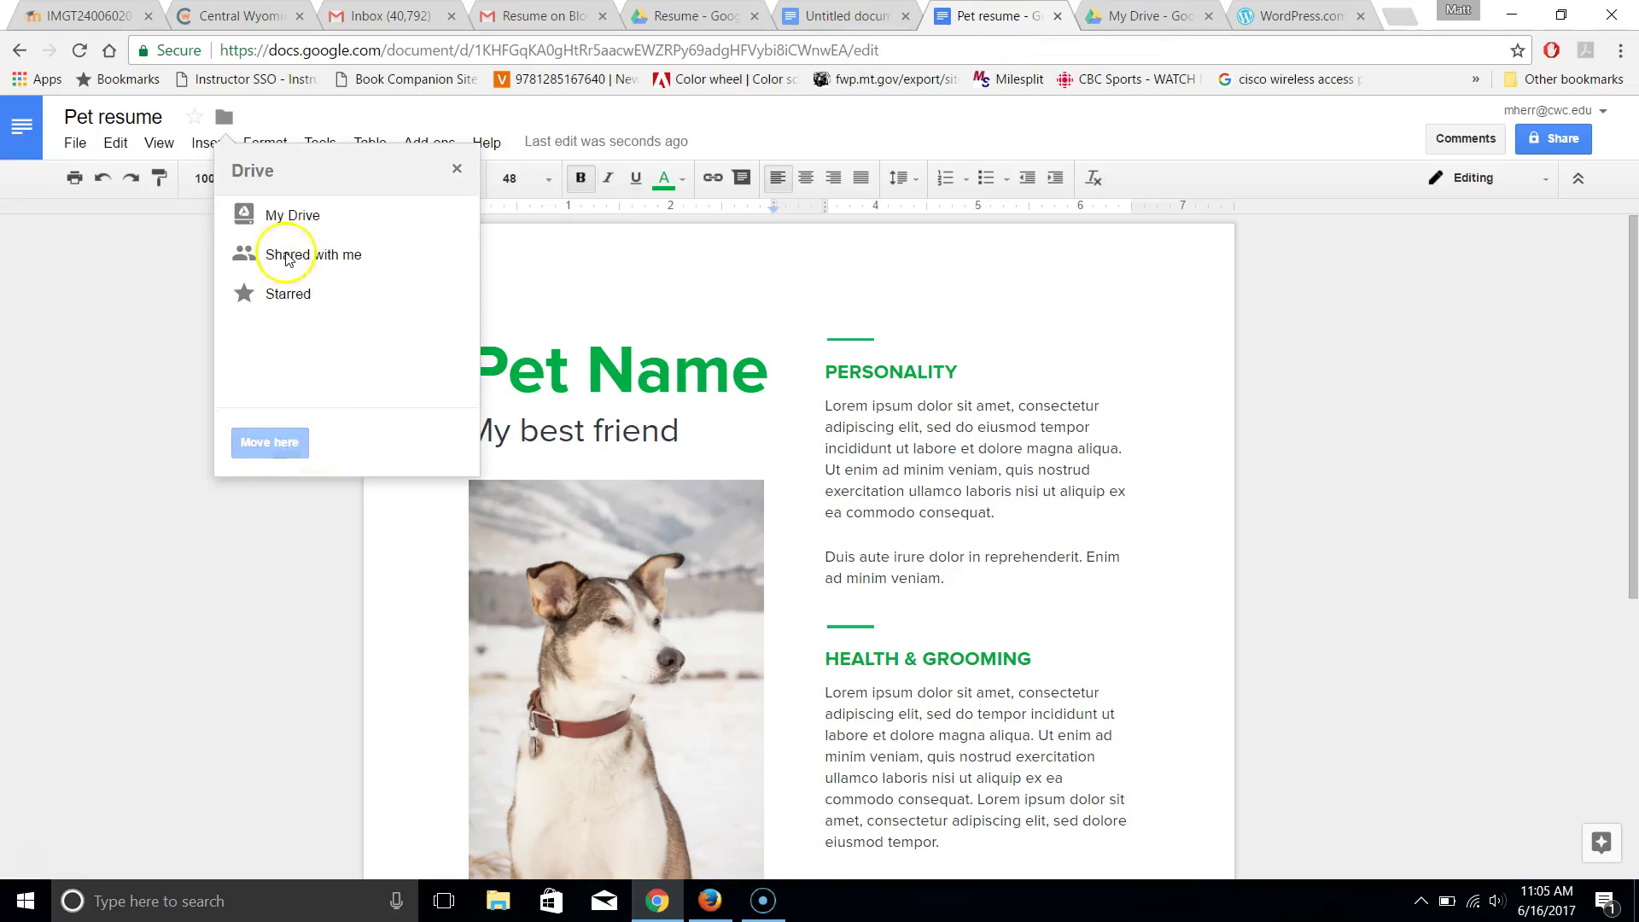
pyautogui.moveTo(307, 219)
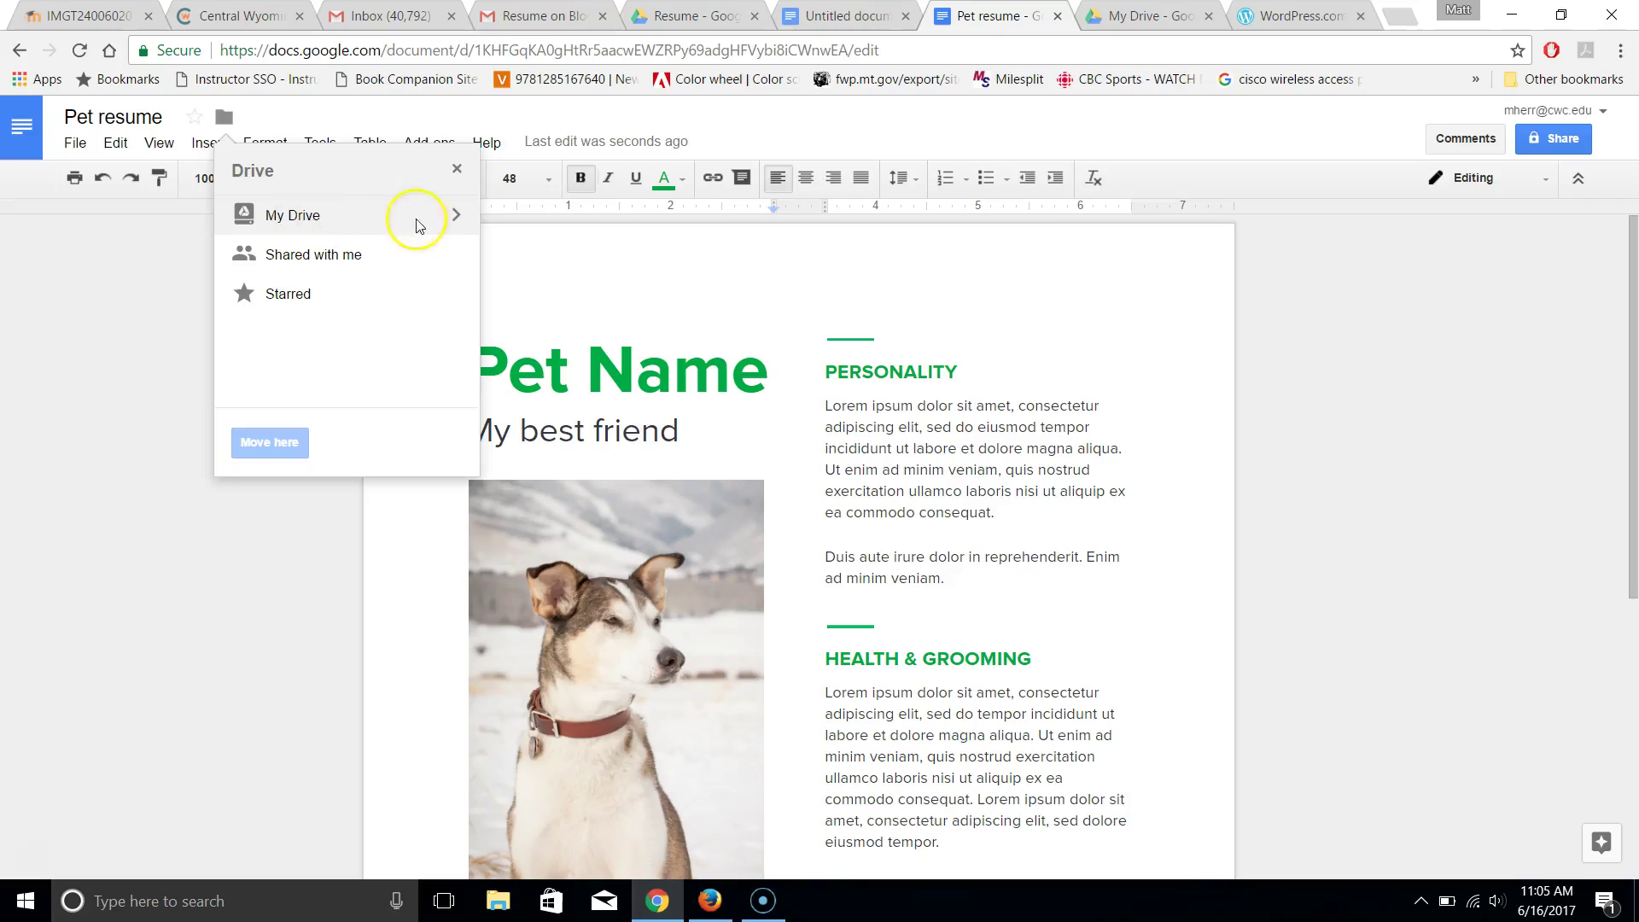
pyautogui.click(456, 218)
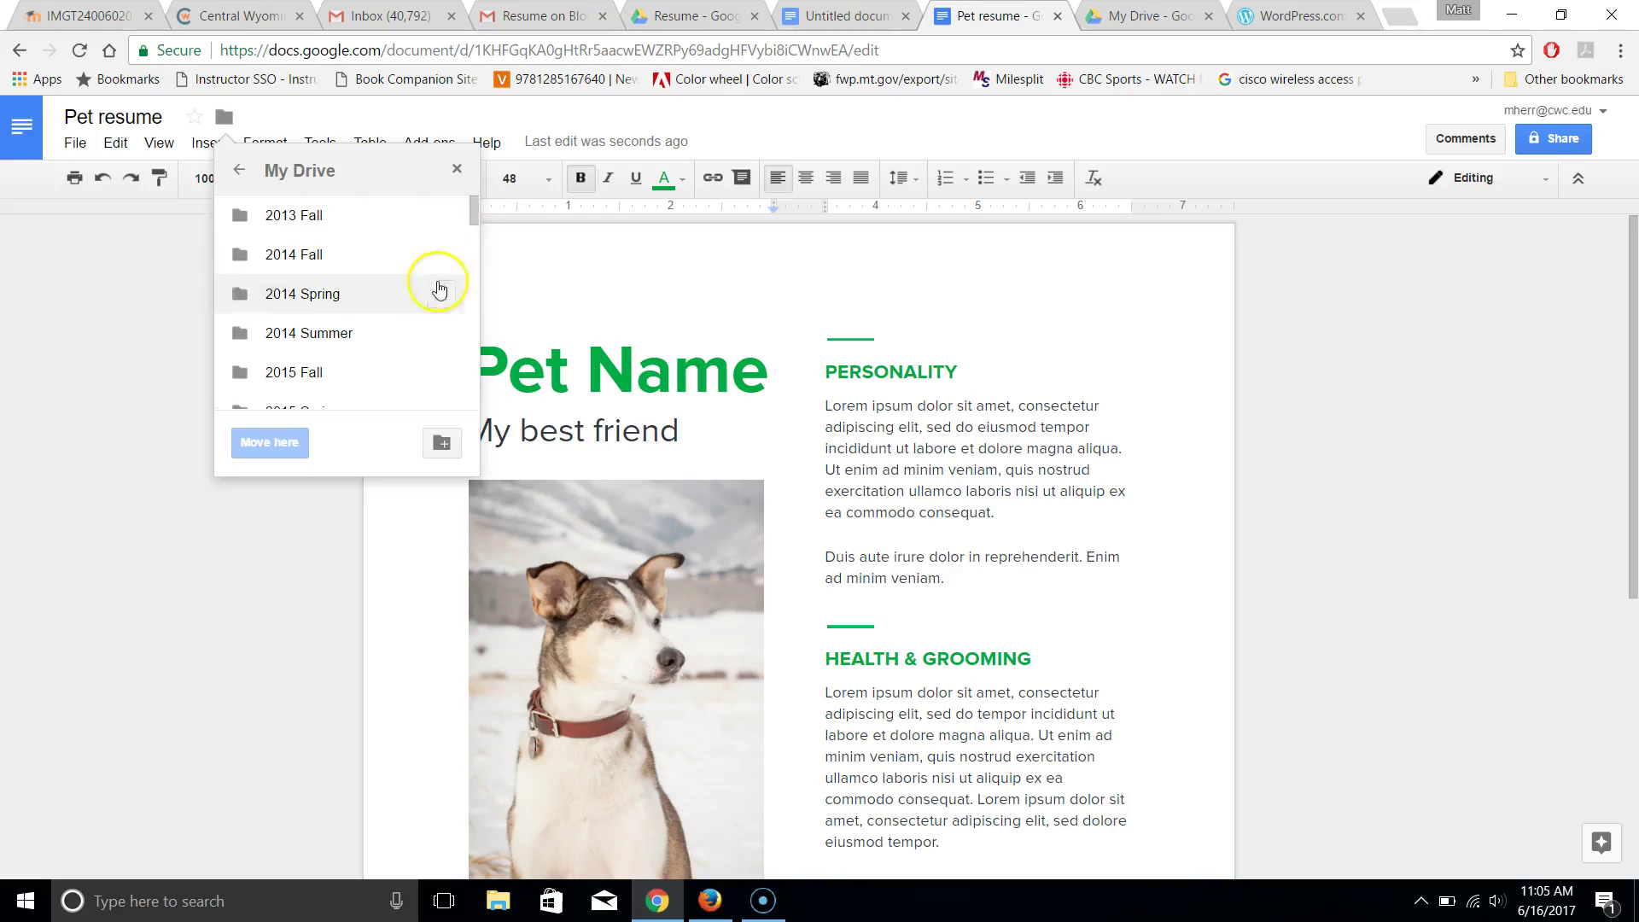
pyautogui.scroll(-3, 472, 282)
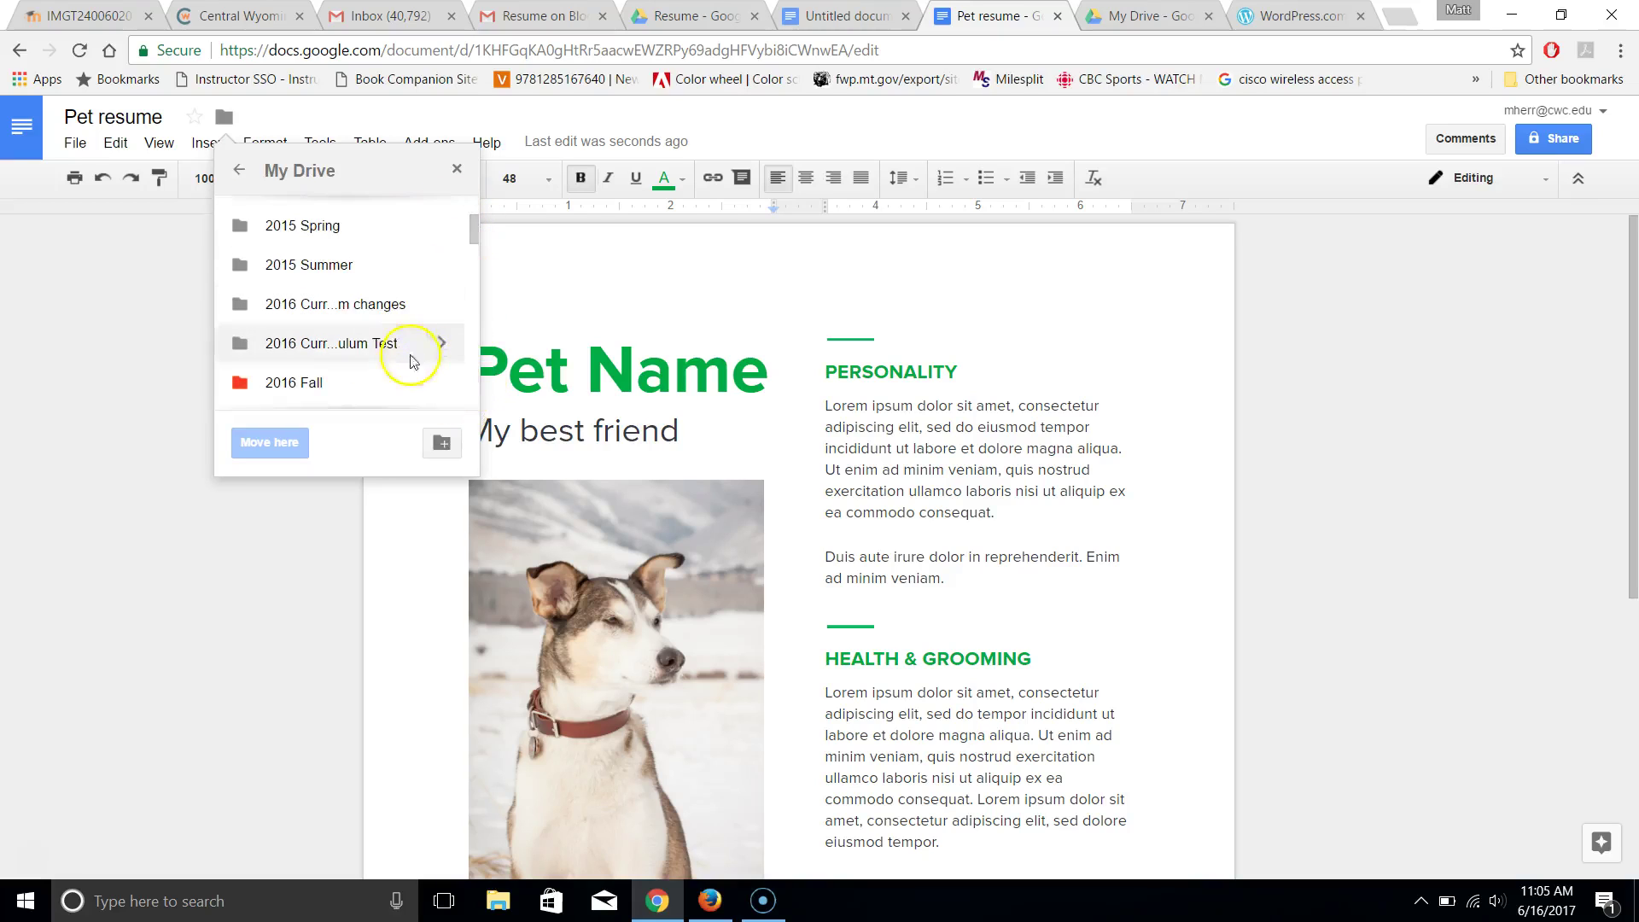
pyautogui.scroll(-2, 469, 347)
pyautogui.moveTo(330, 386)
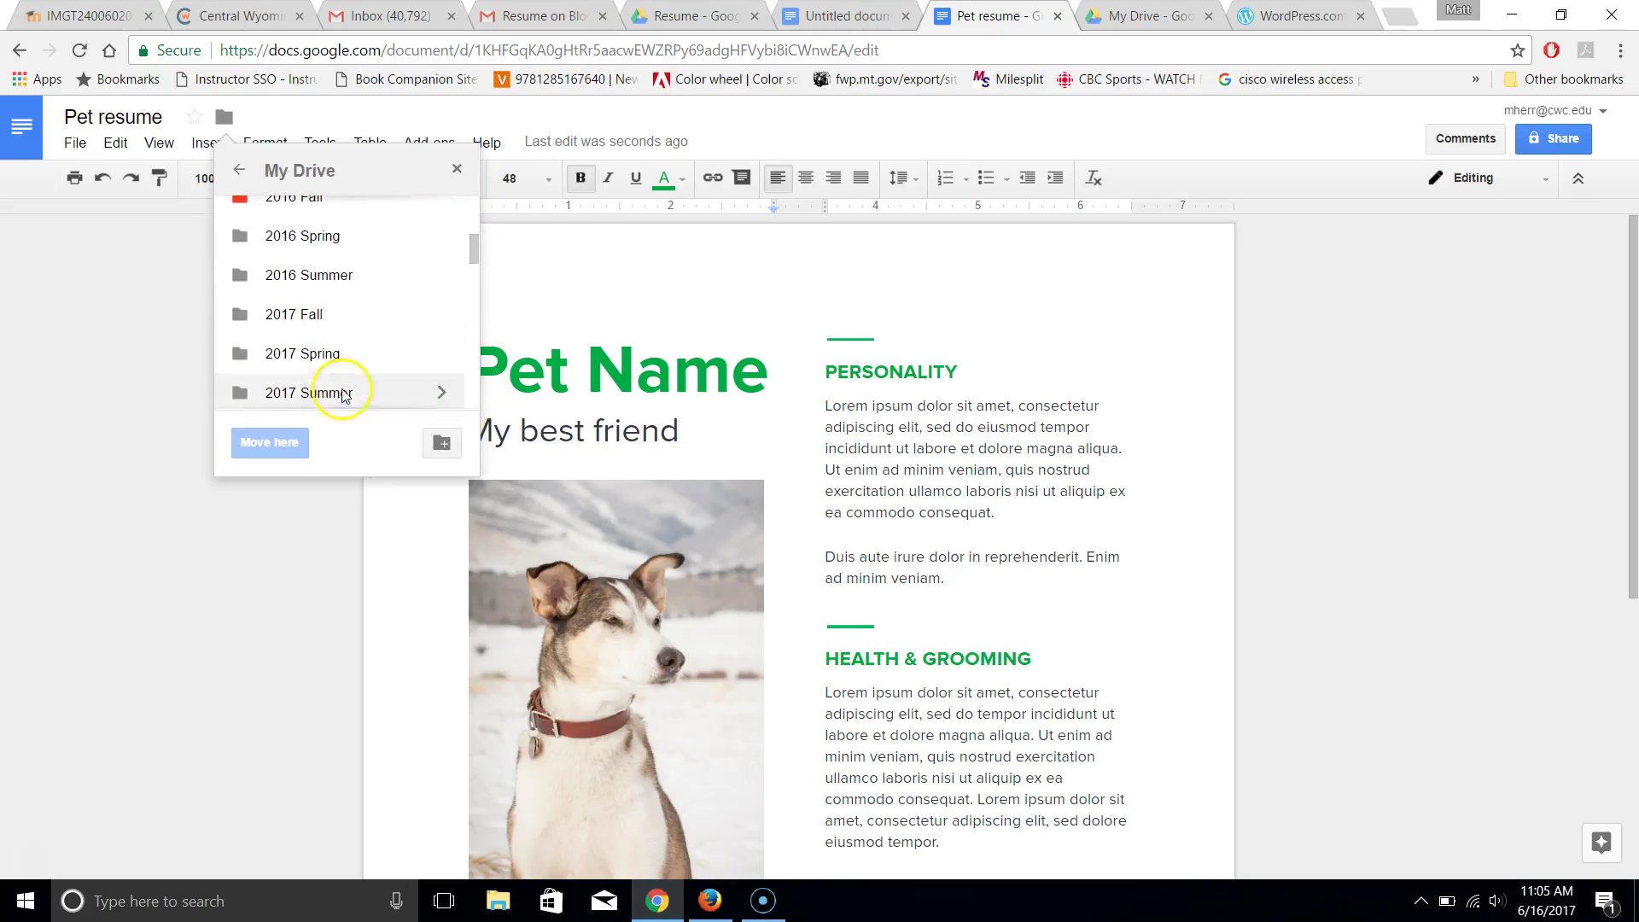
pyautogui.click(440, 397)
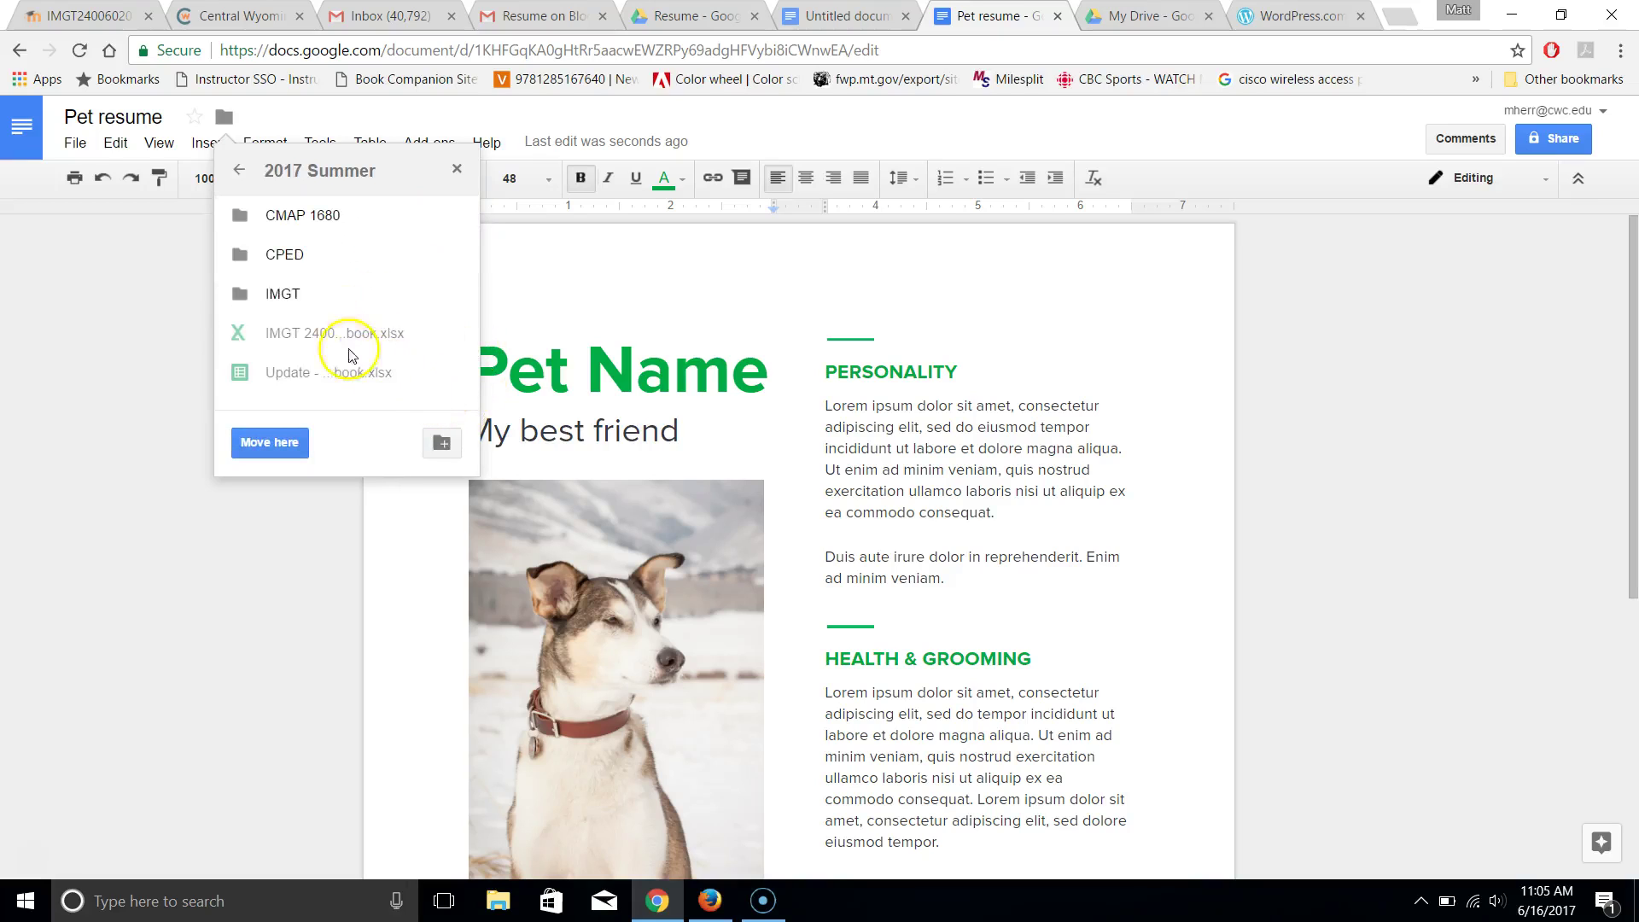
pyautogui.click(452, 293)
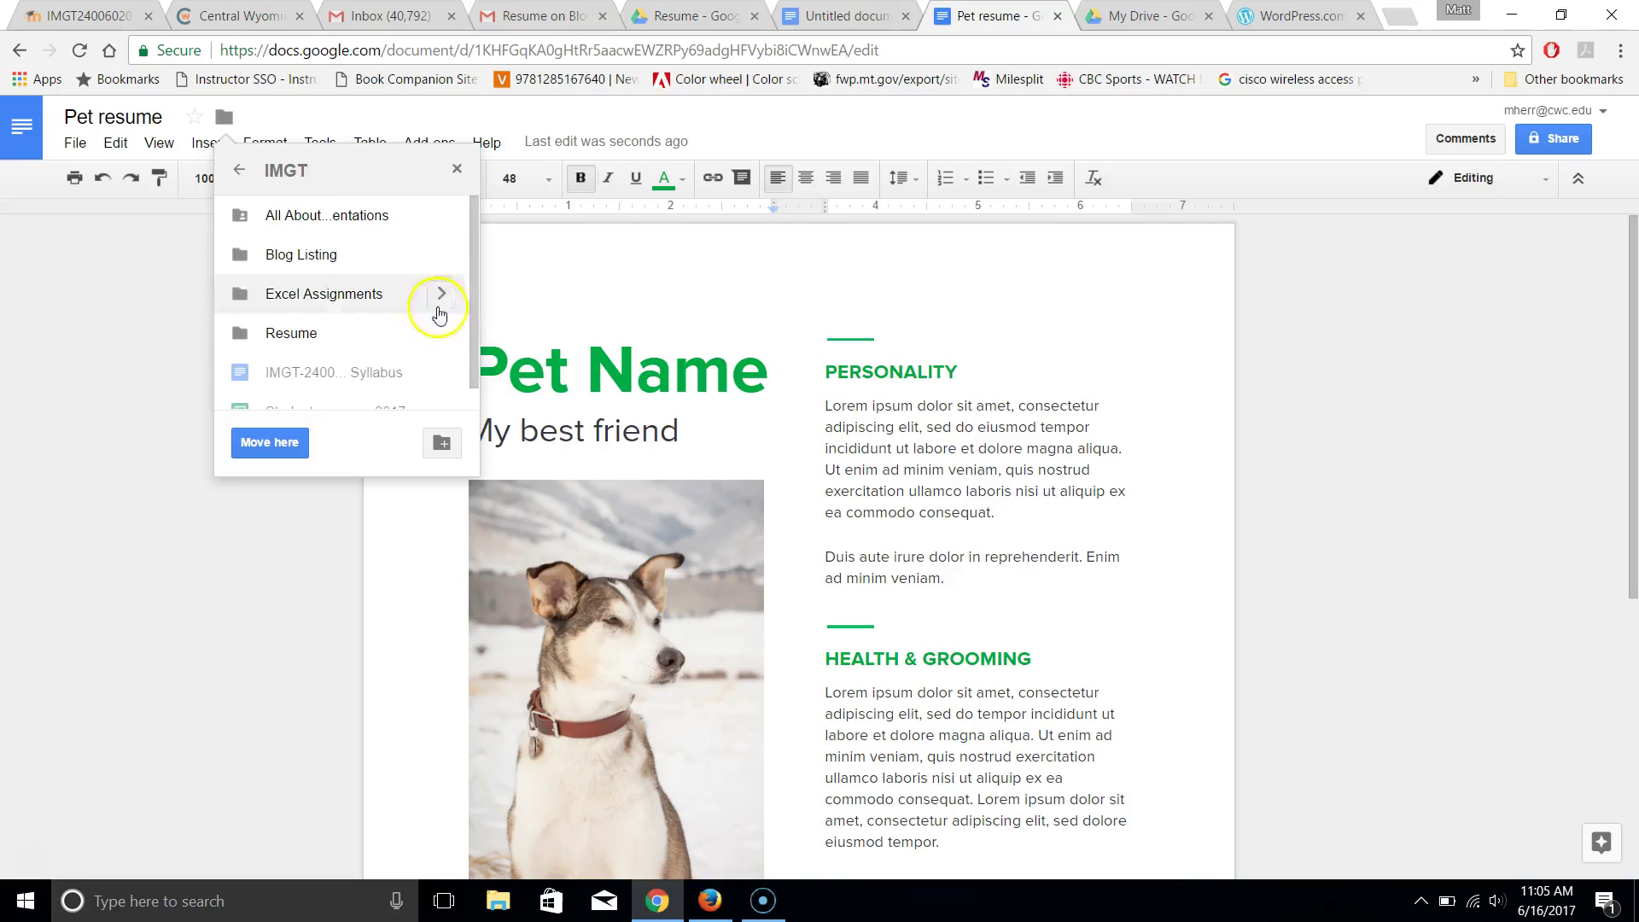
pyautogui.click(441, 332)
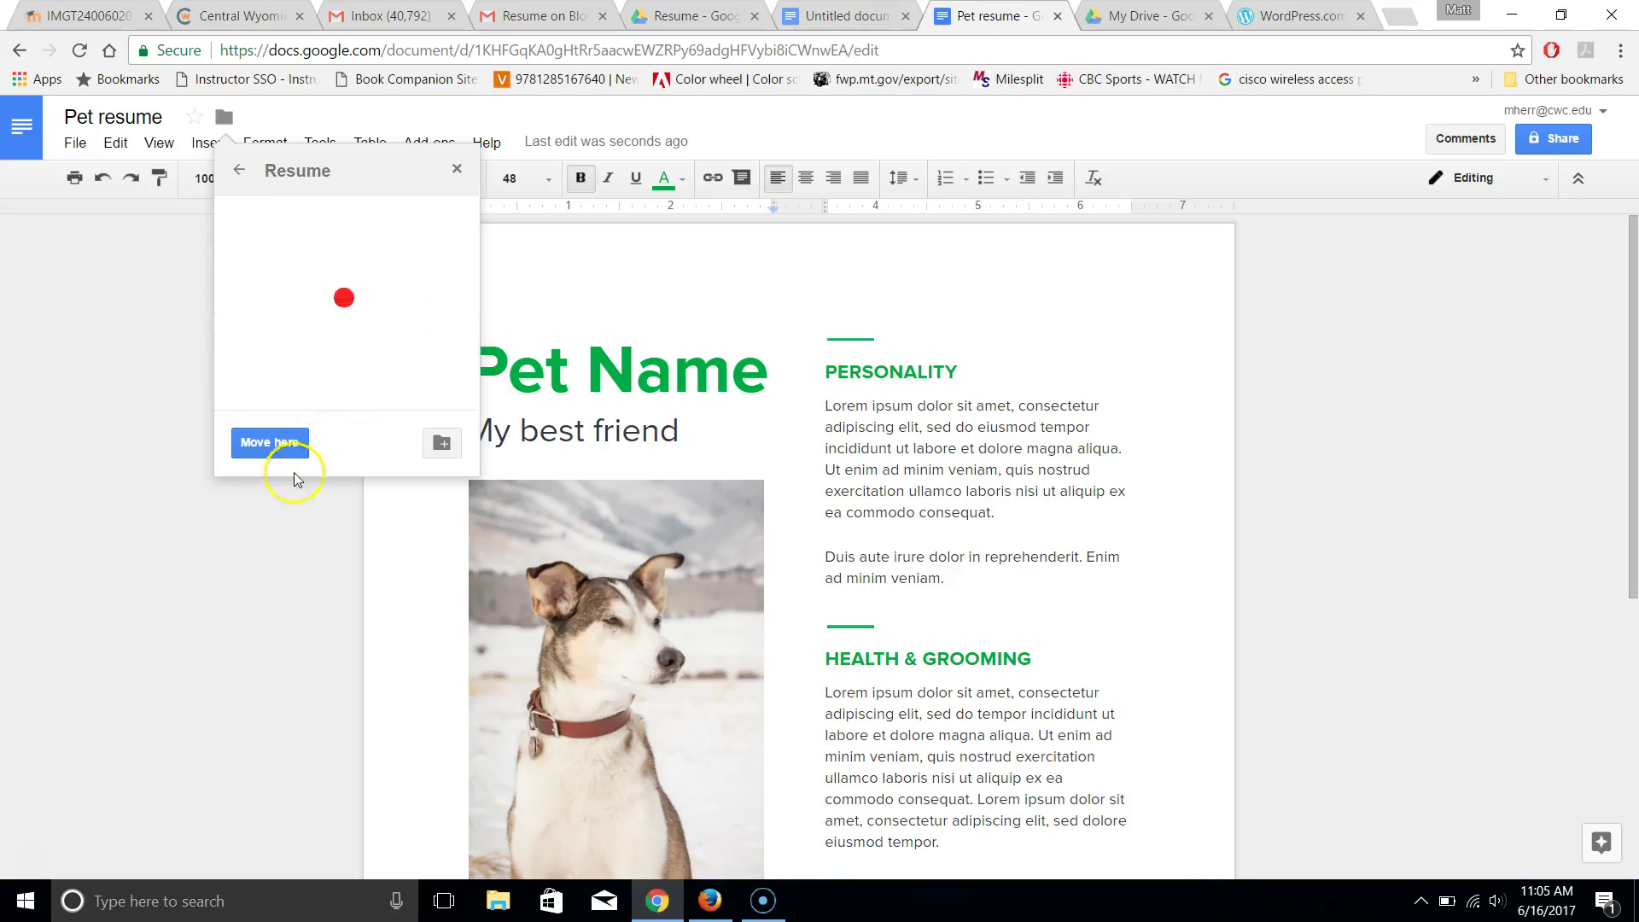
pyautogui.click(272, 444)
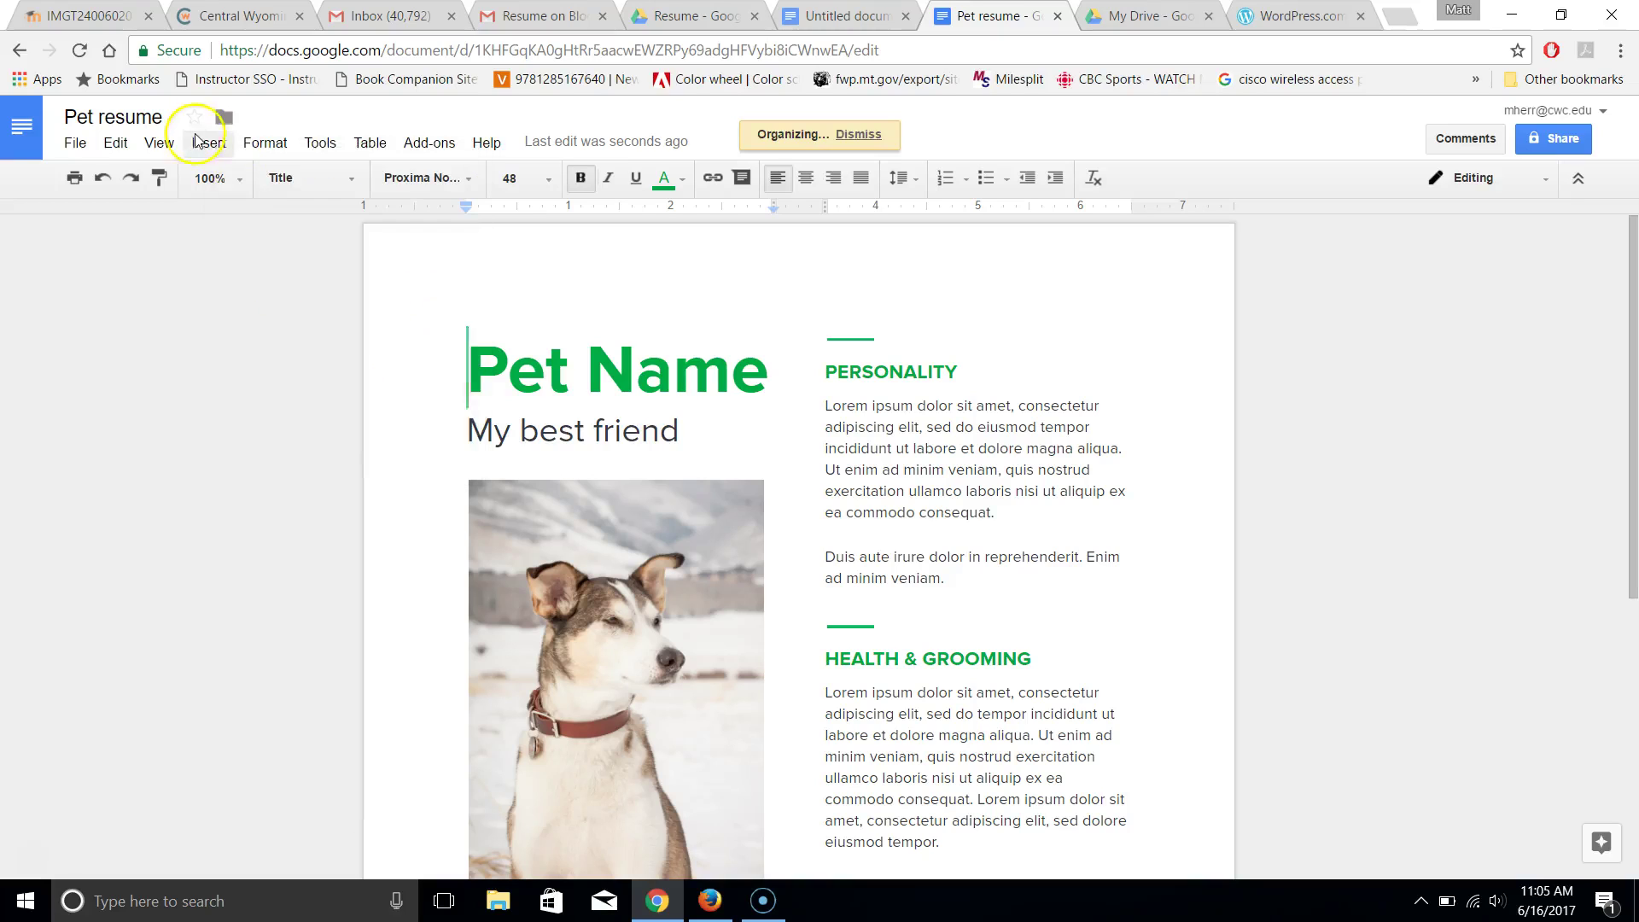
pyautogui.click(93, 118)
# Replace 'Pet' in the title with the owner's first name, then scroll through the document
pyautogui.press('BackSpace')
pyautogui.press('BackSpace')
pyautogui.press('BackSpace')
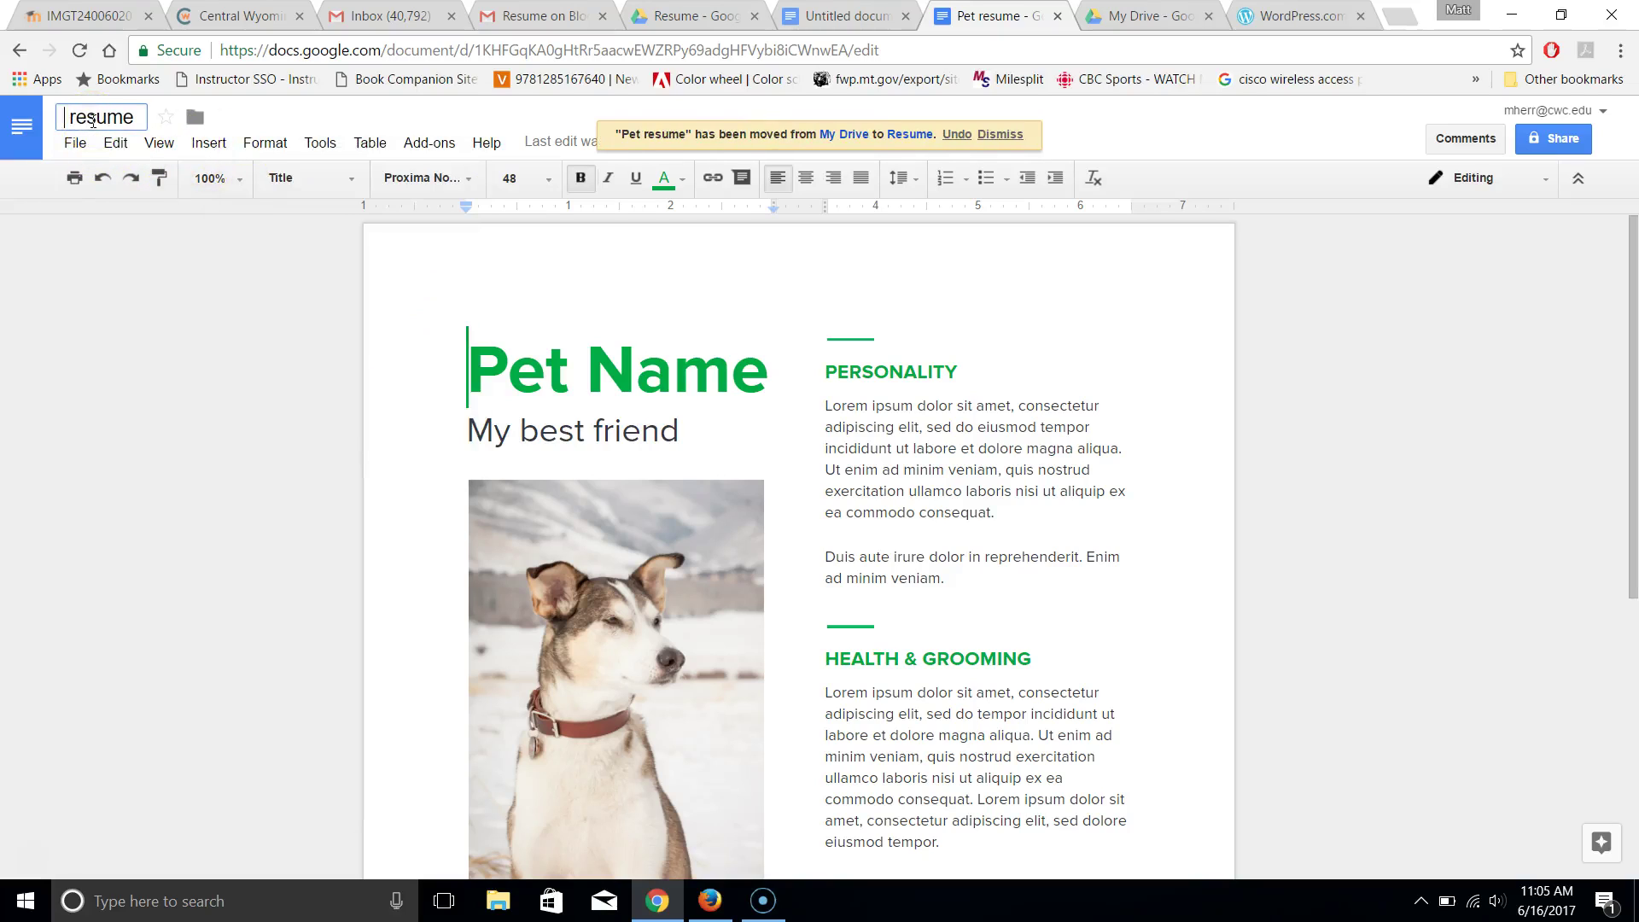
pyautogui.write('Matt')
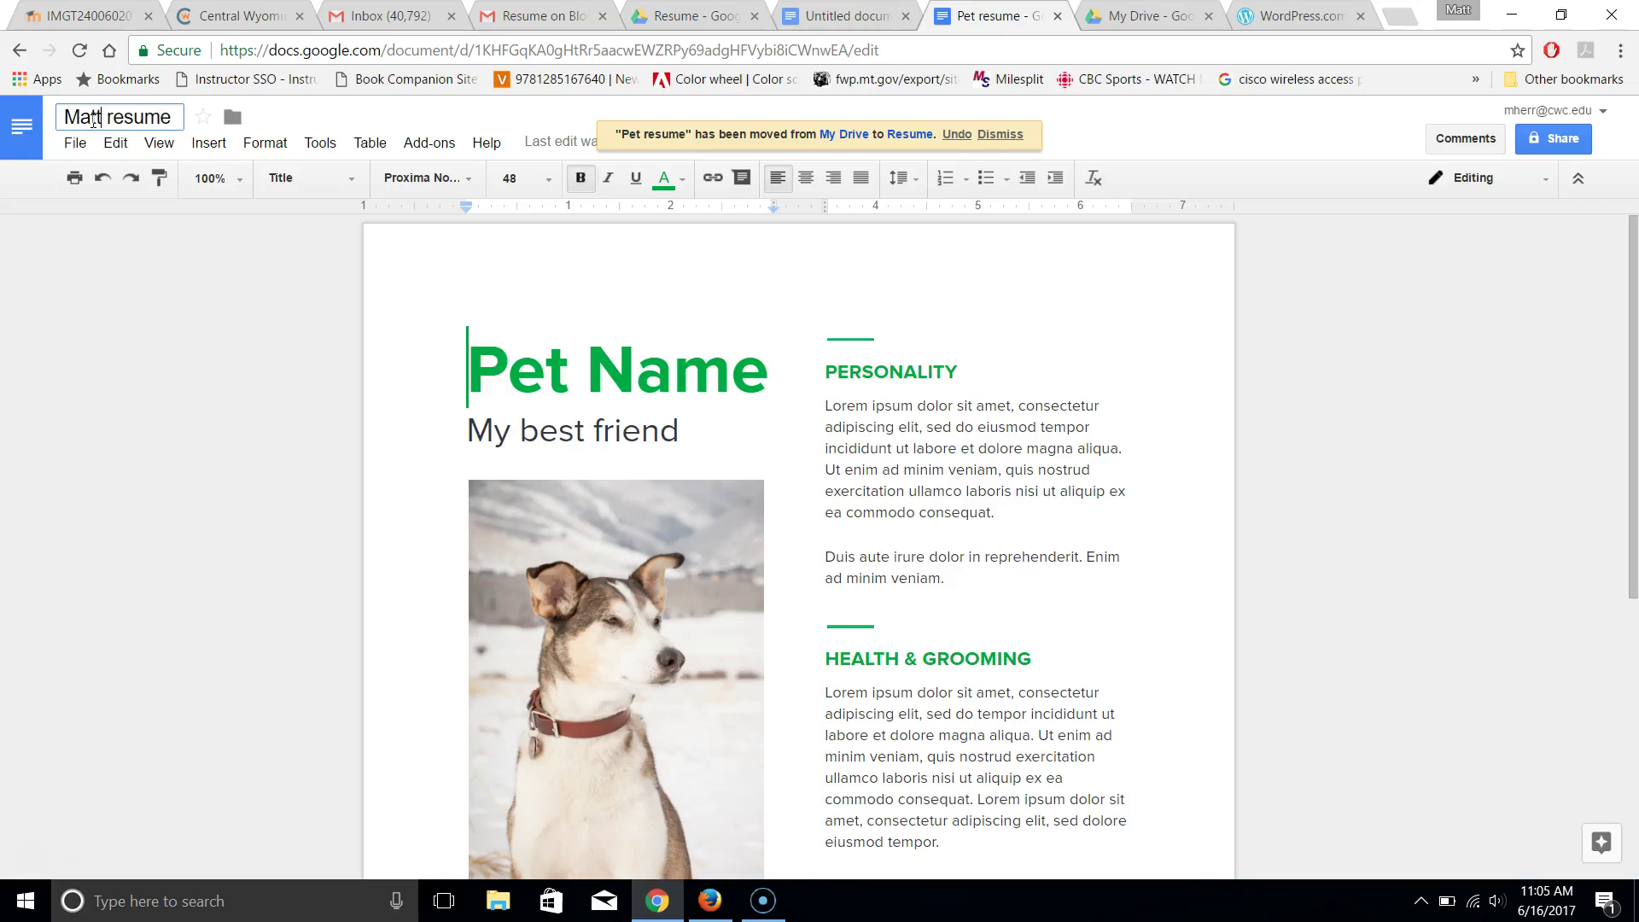
pyautogui.press('Return')
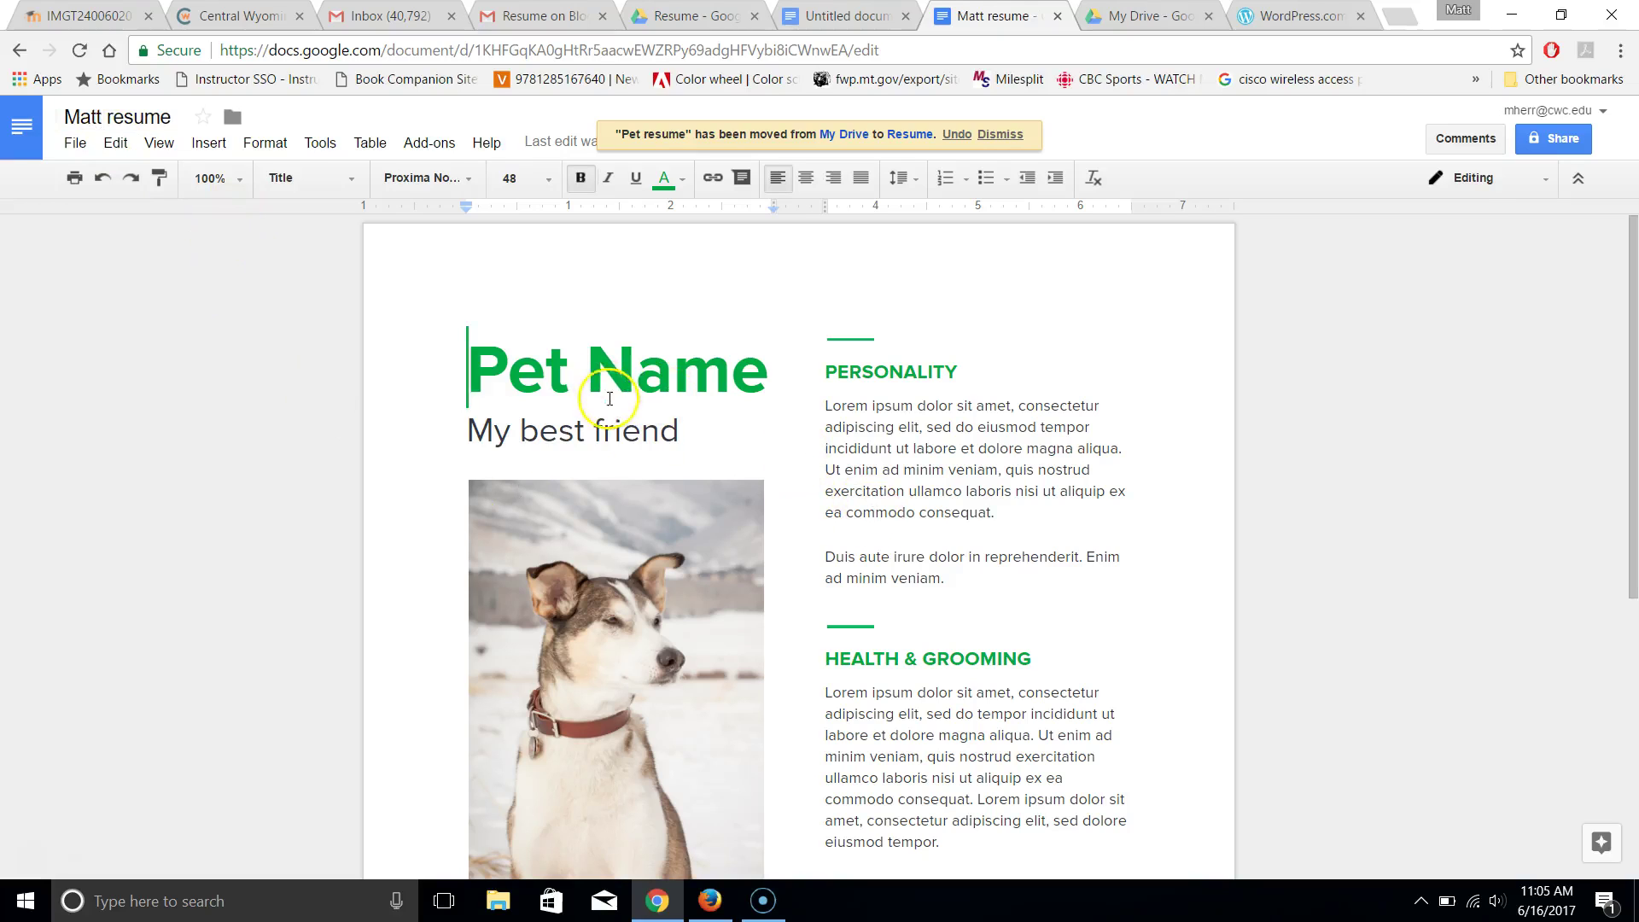
pyautogui.click(1633, 691)
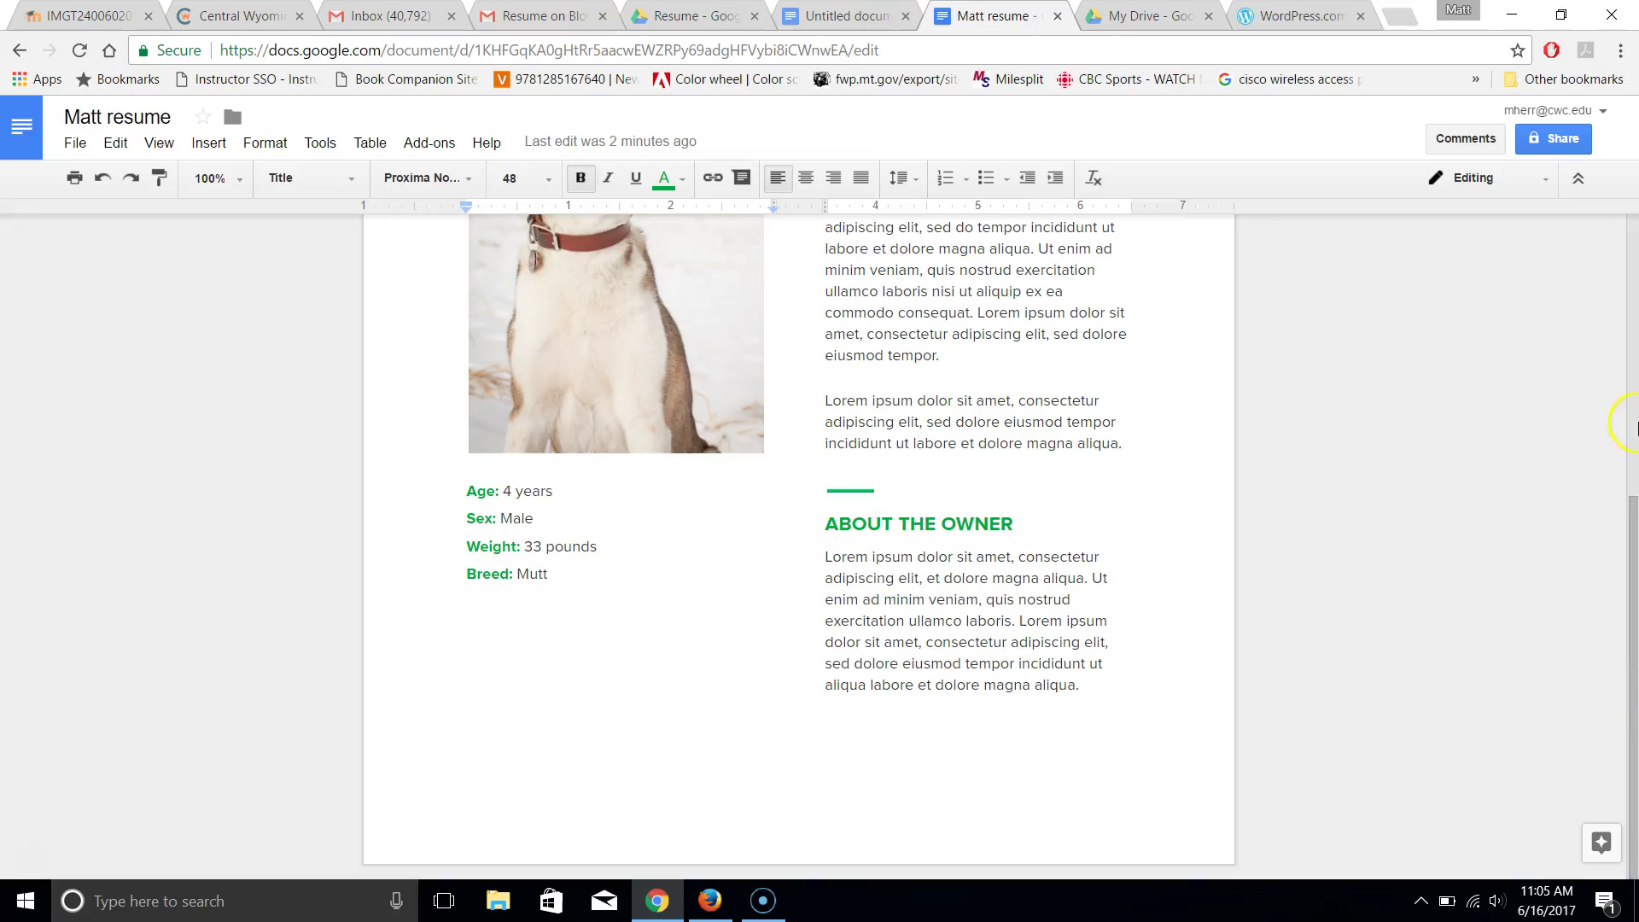
pyautogui.click(1633, 427)
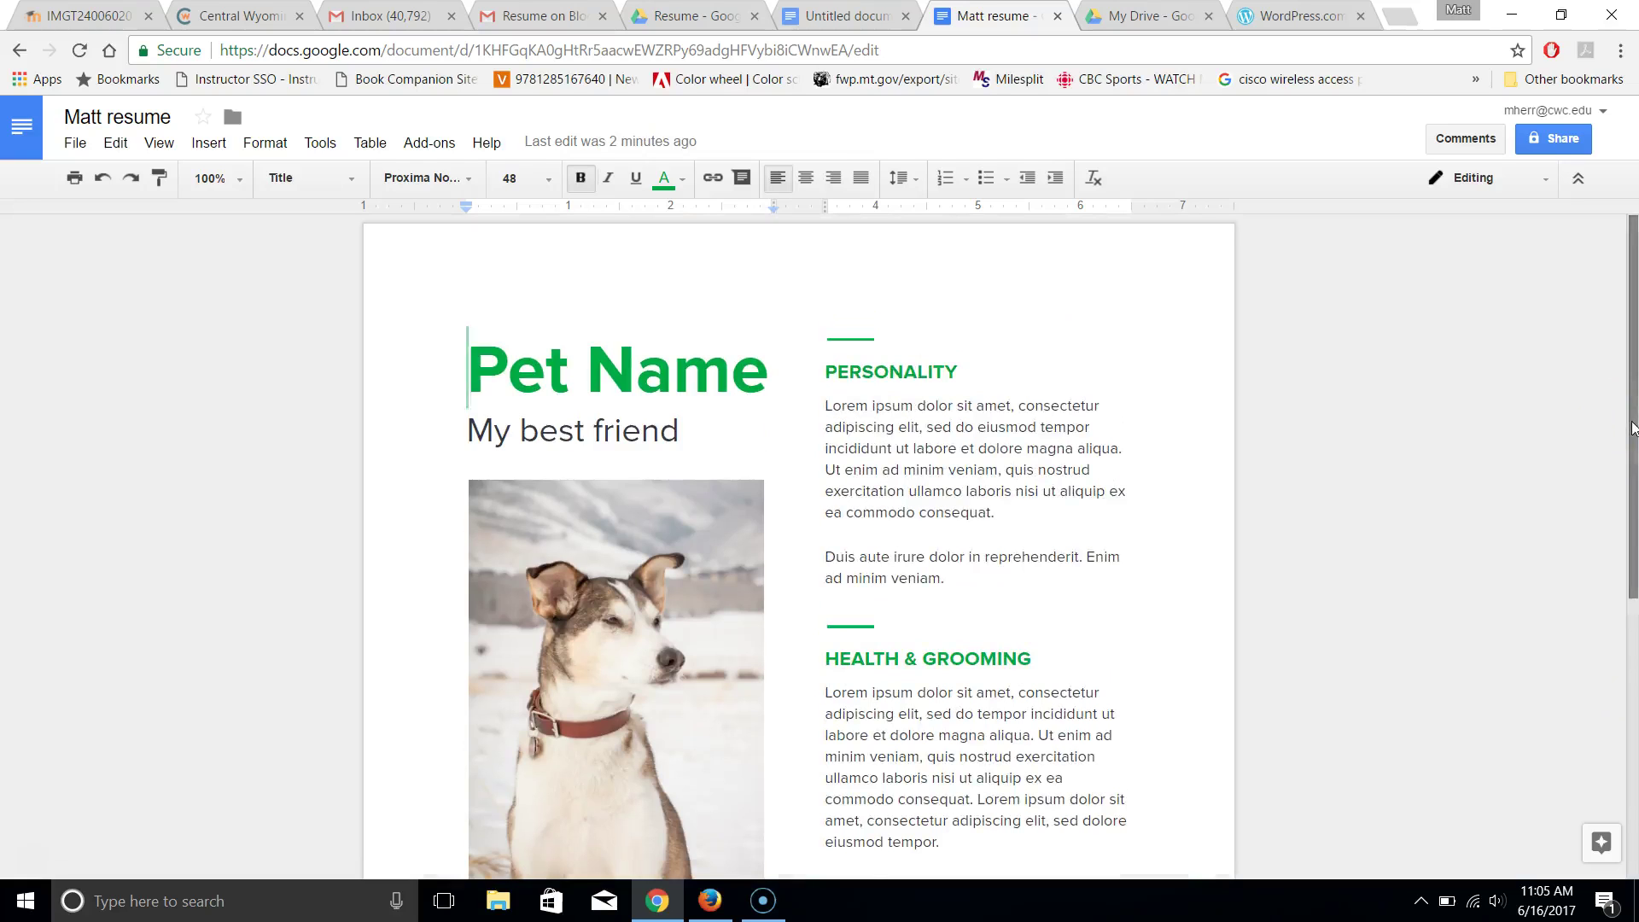
pyautogui.moveTo(1633, 427); pyautogui.dragTo(1626, 832)
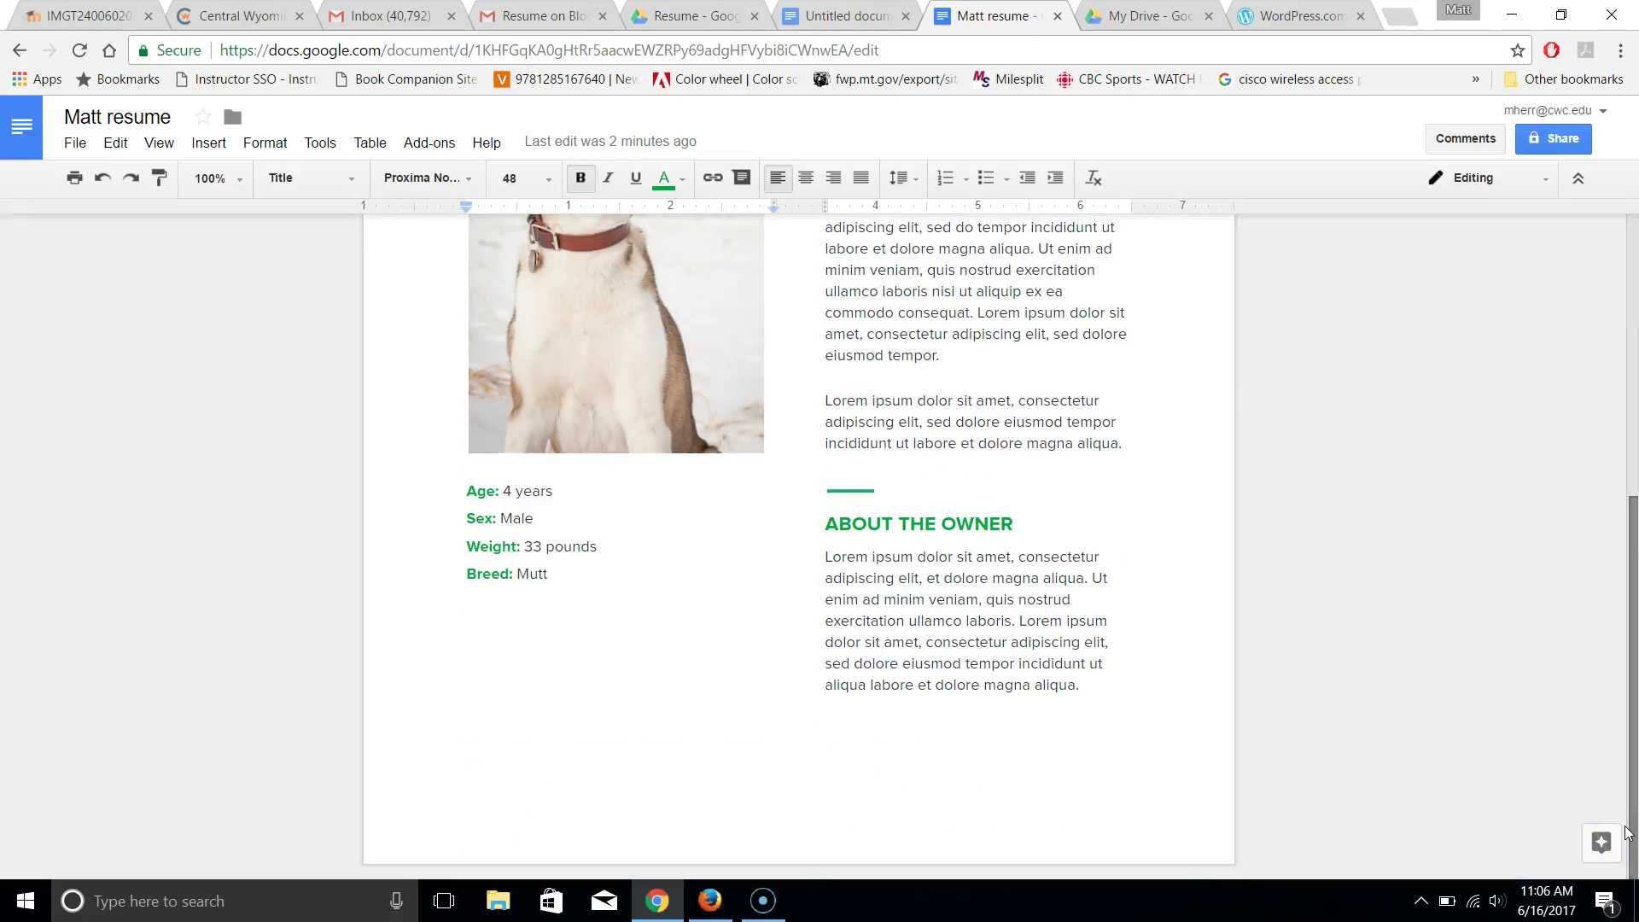
pyautogui.click(1633, 485)
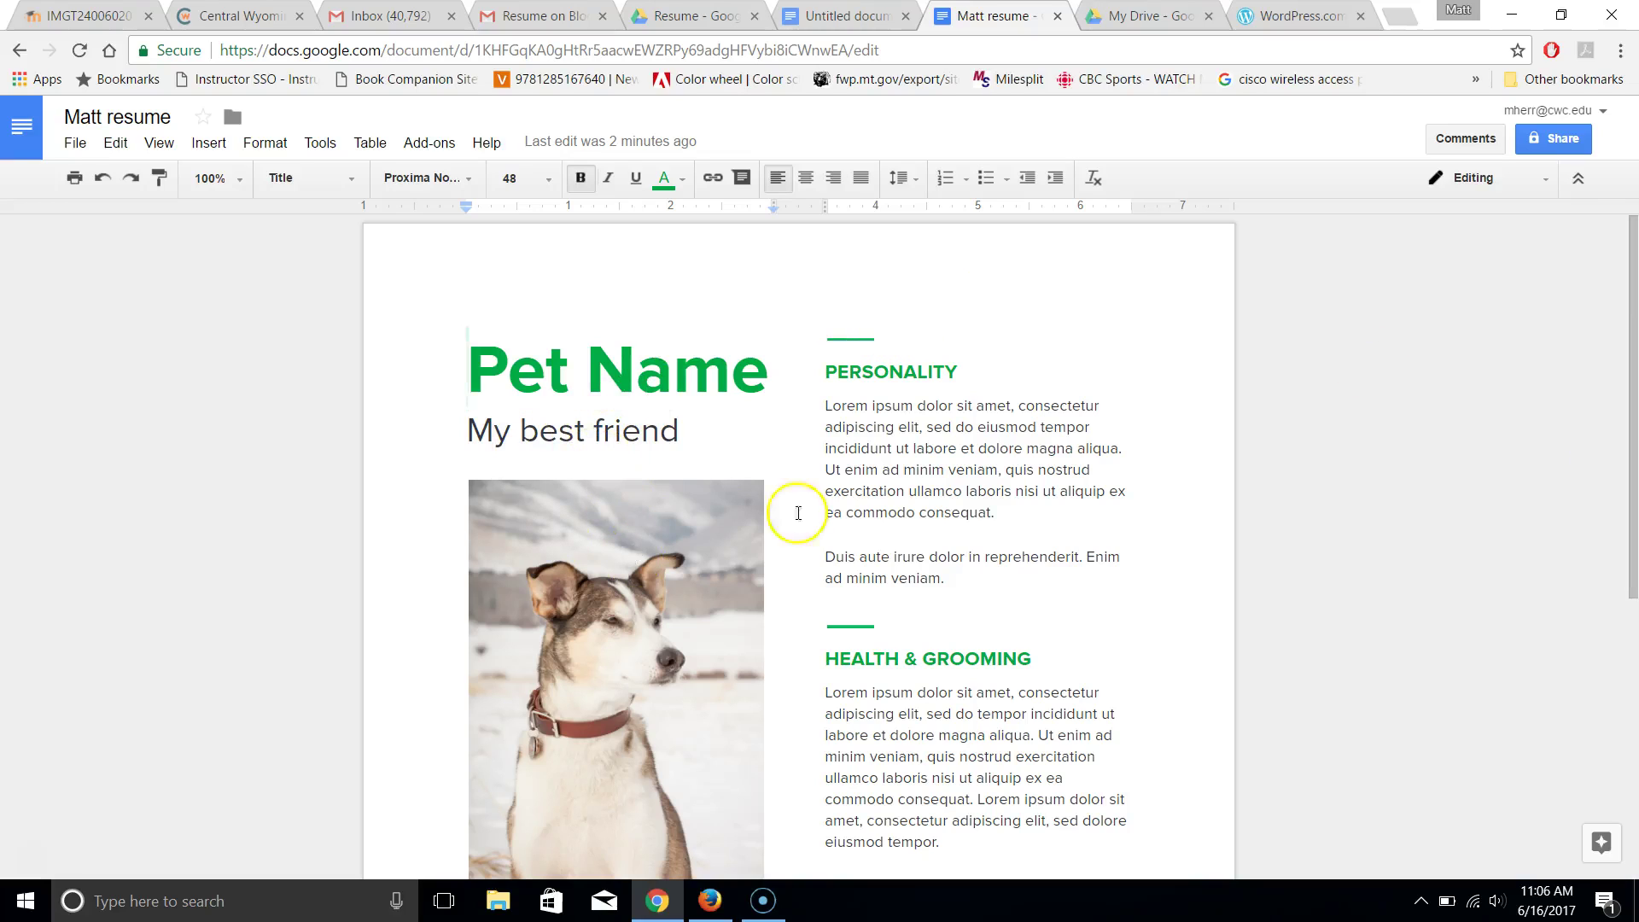
# Set link sharing to 'On - Anyone with the link' and copy the shareable link
pyautogui.click(1553, 141)
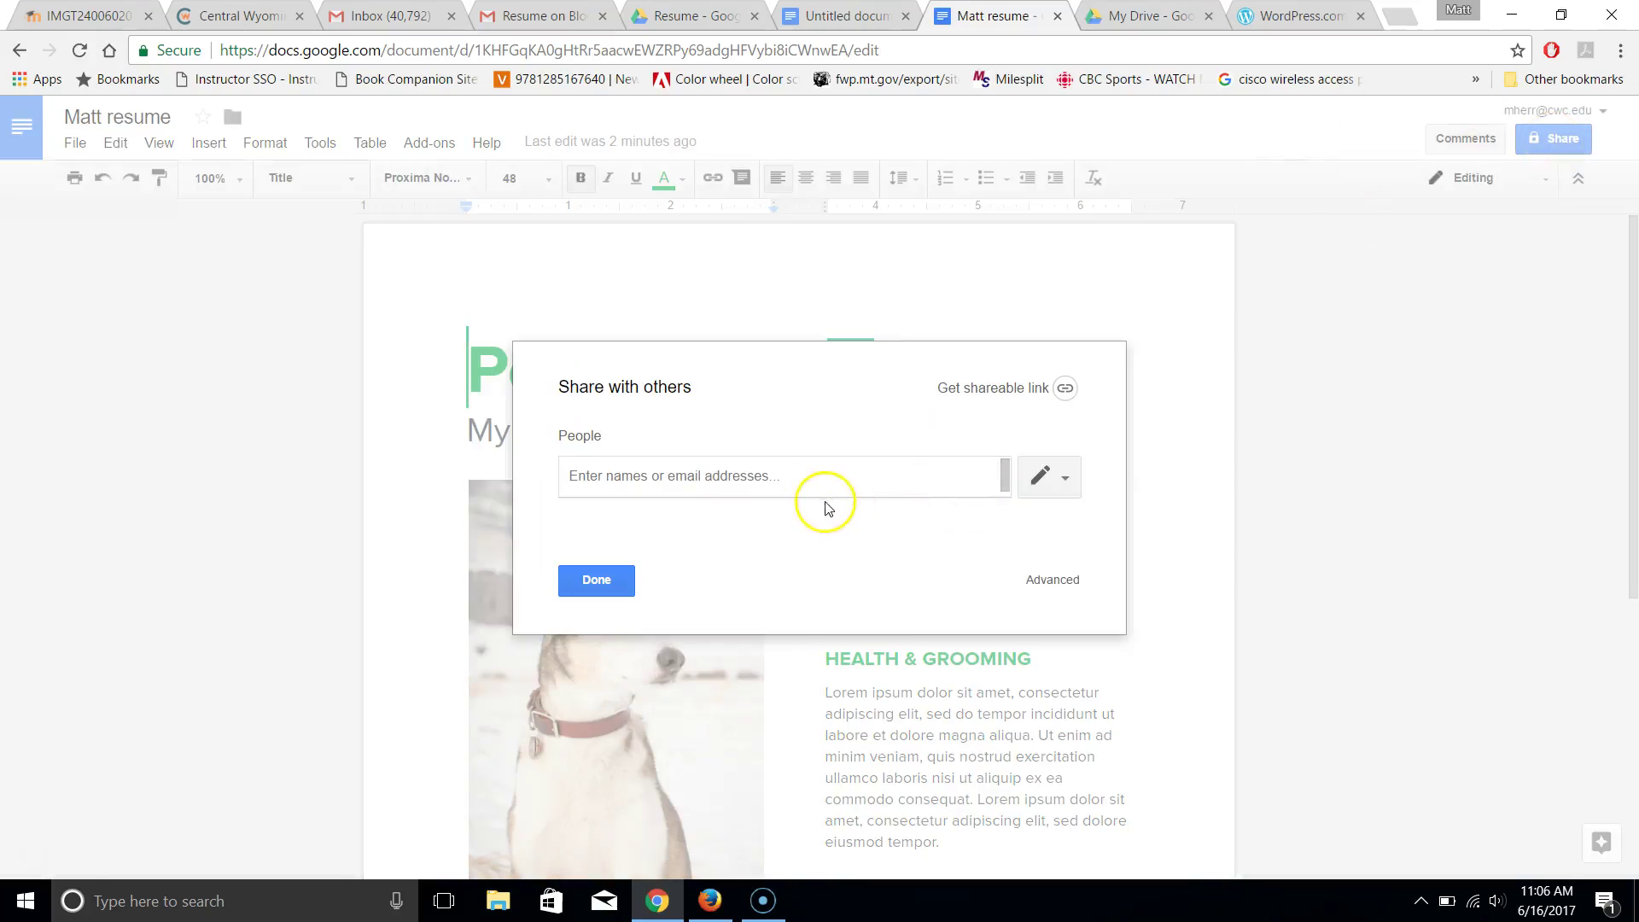
pyautogui.click(1048, 584)
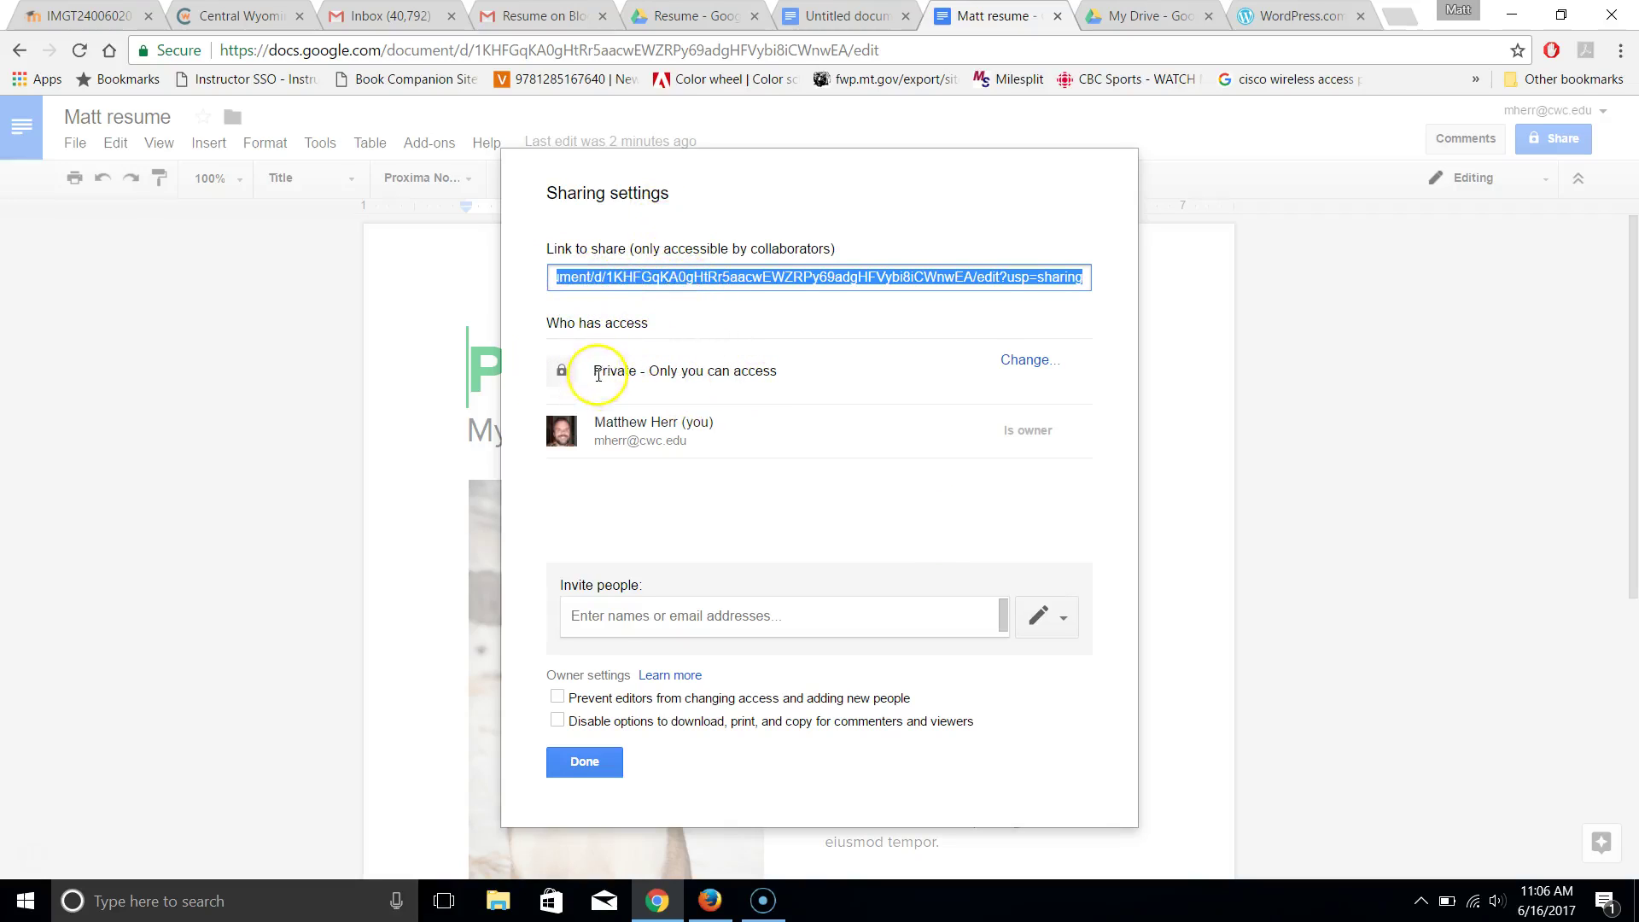
pyautogui.click(1036, 362)
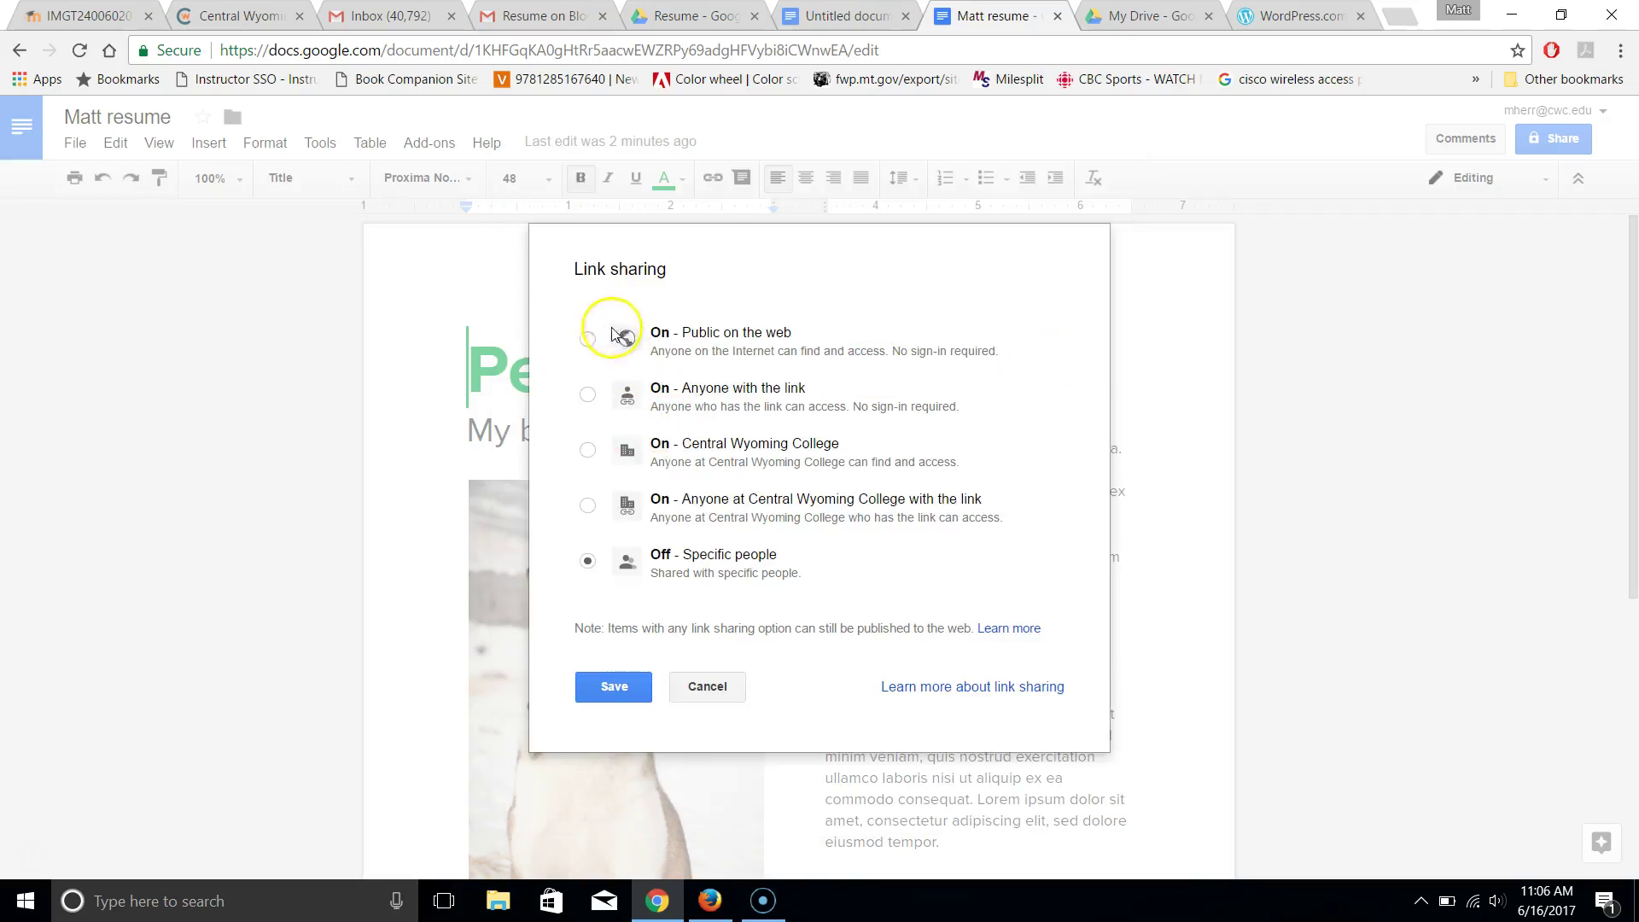
pyautogui.click(588, 340)
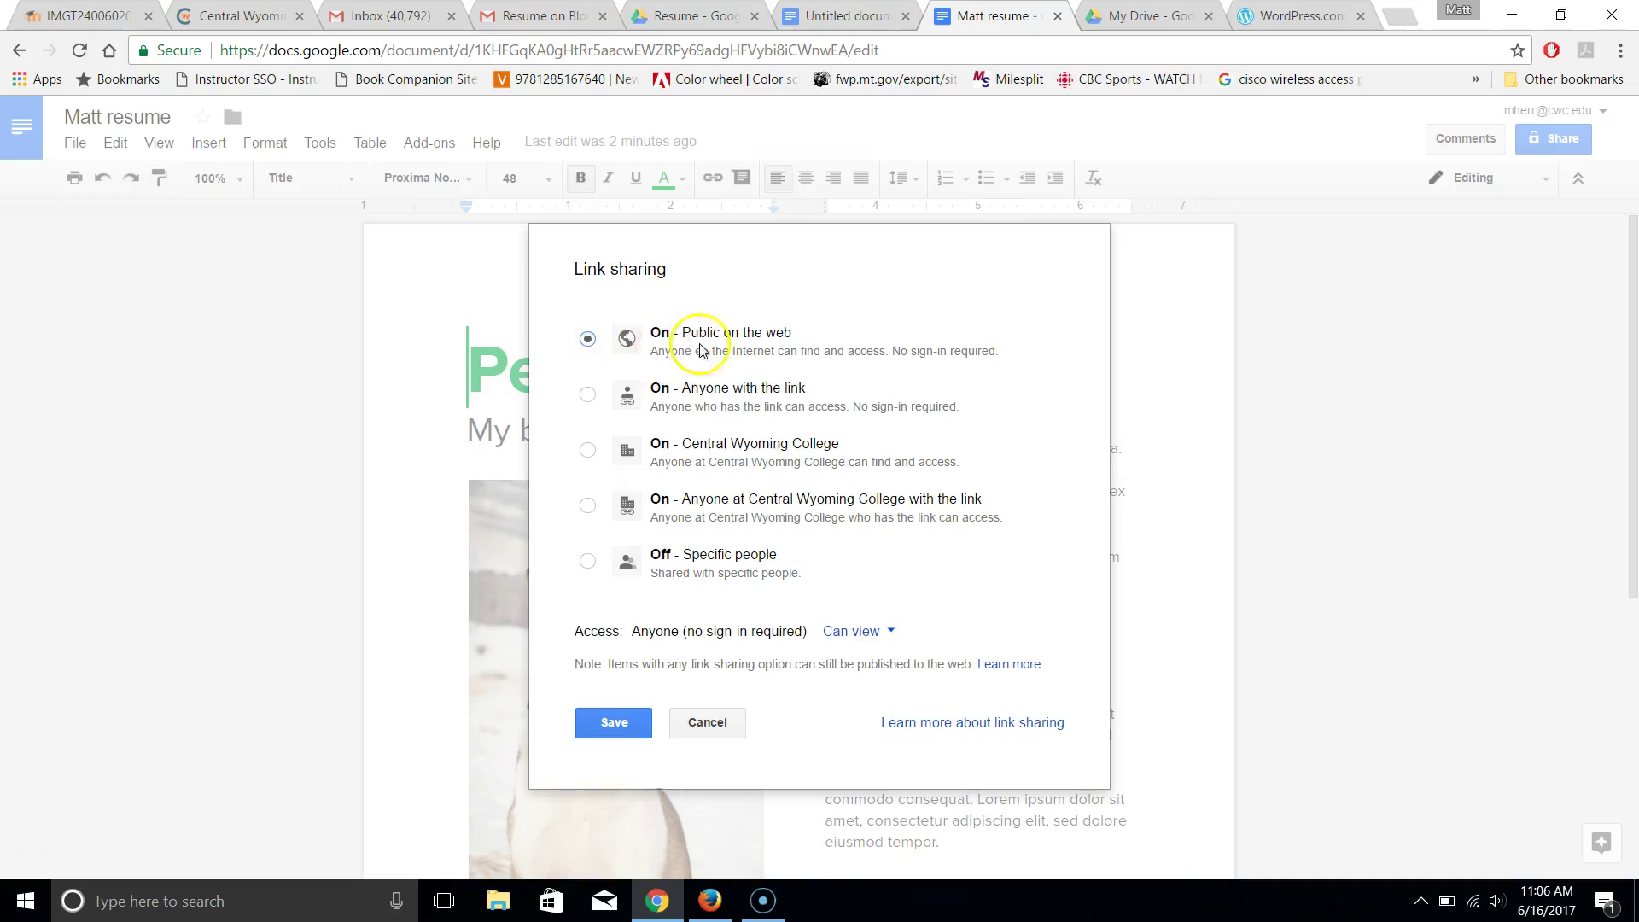
pyautogui.click(587, 395)
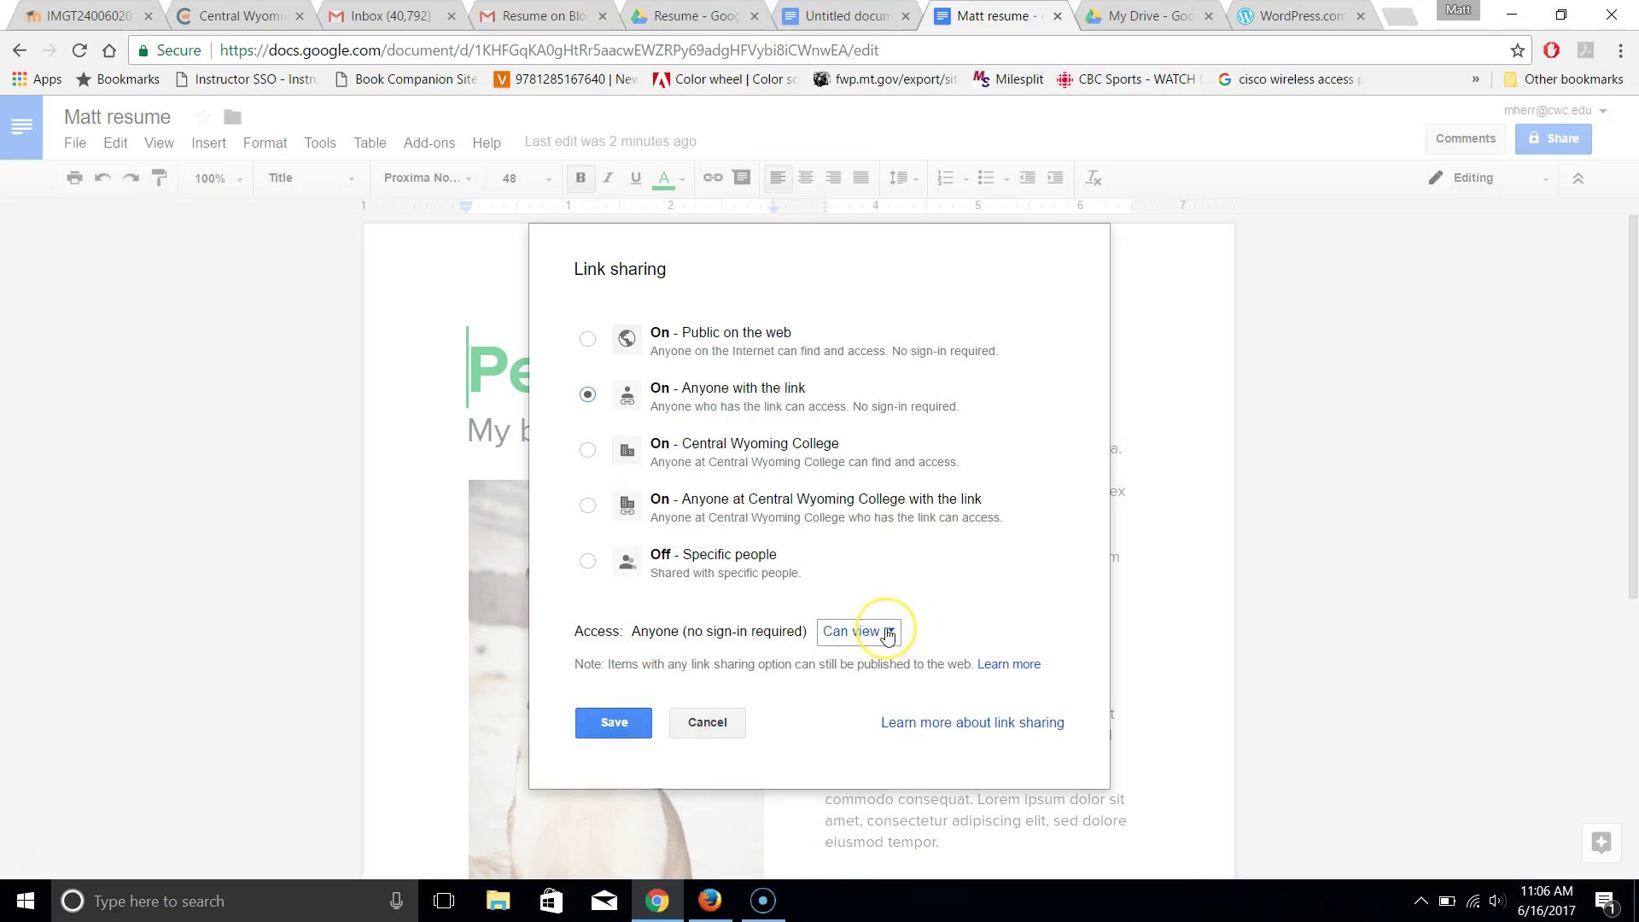
pyautogui.click(612, 734)
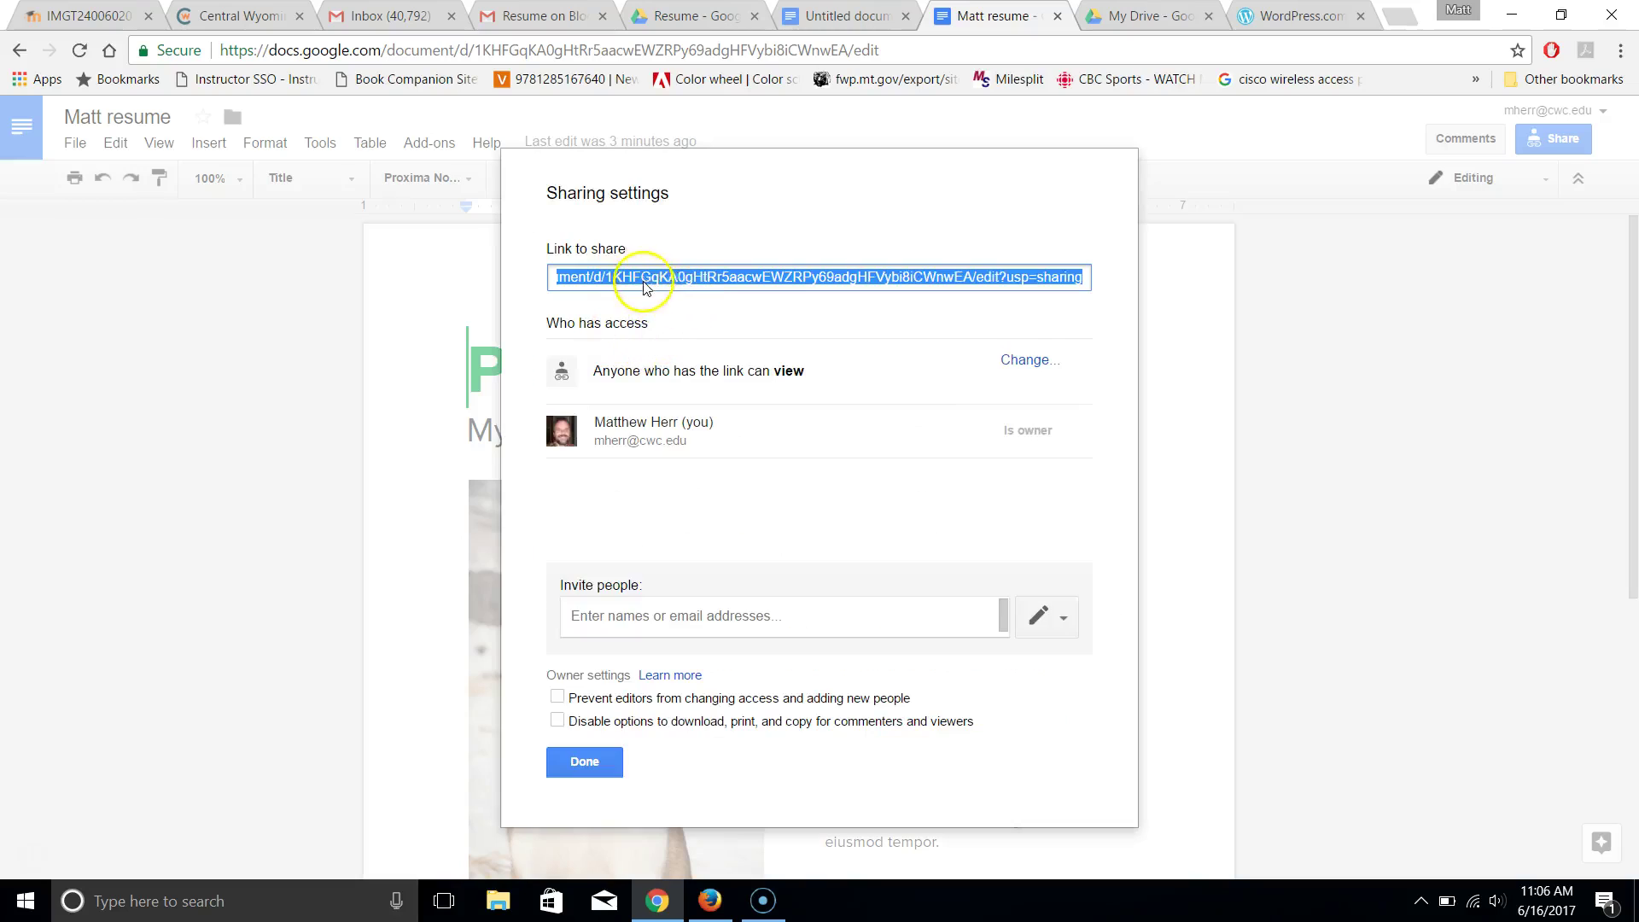
pyautogui.rightClick(649, 280)
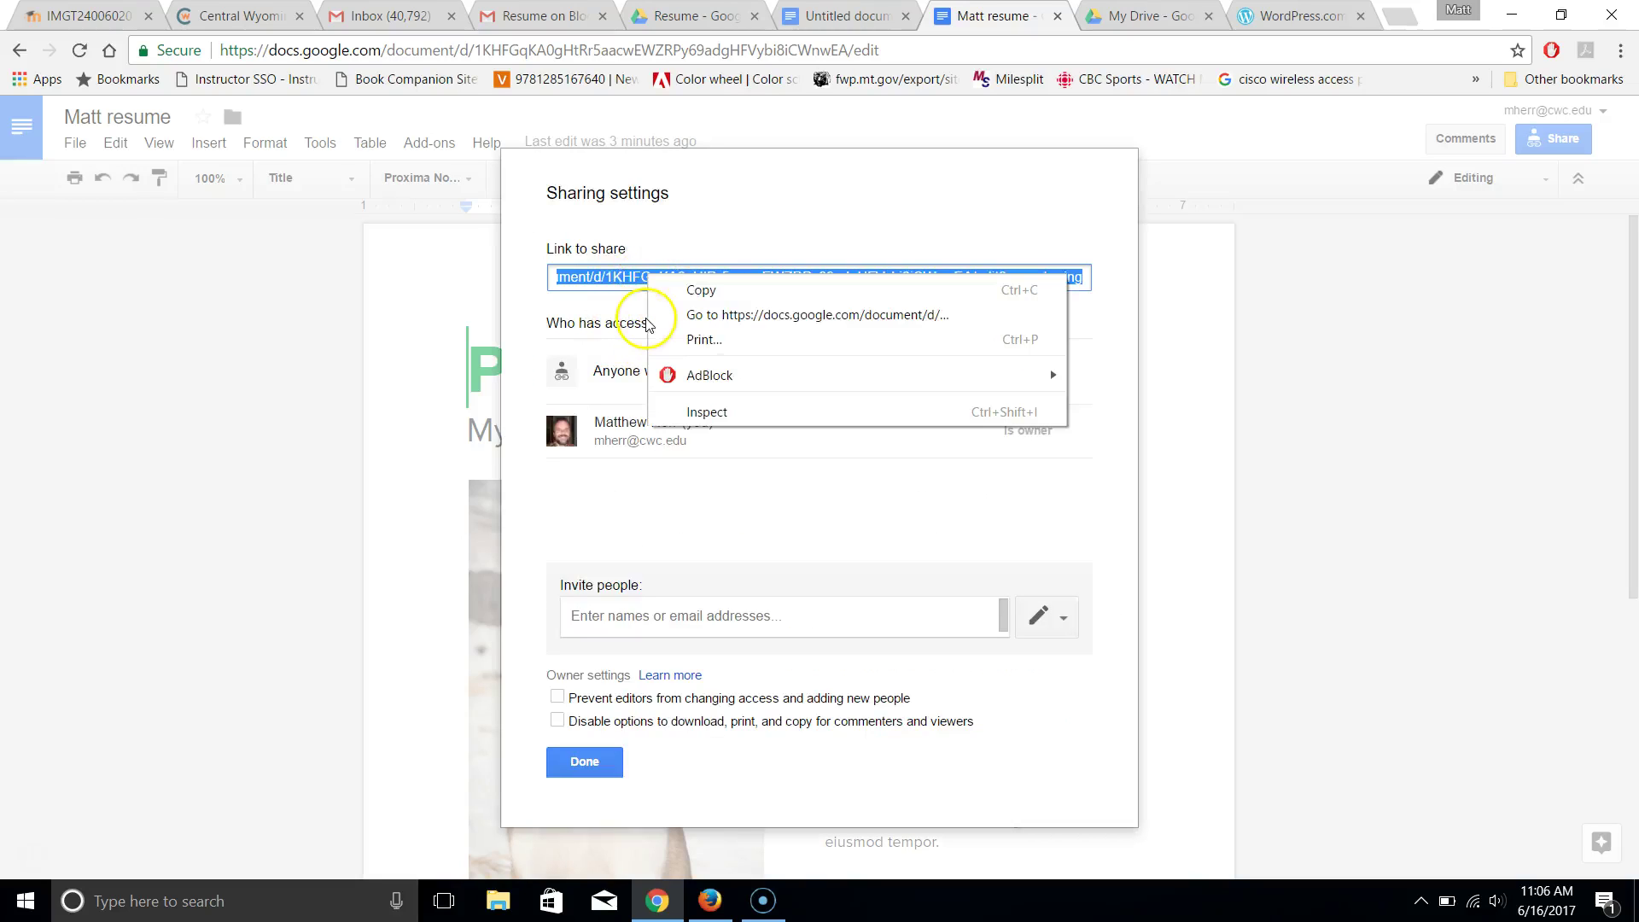
pyautogui.click(702, 292)
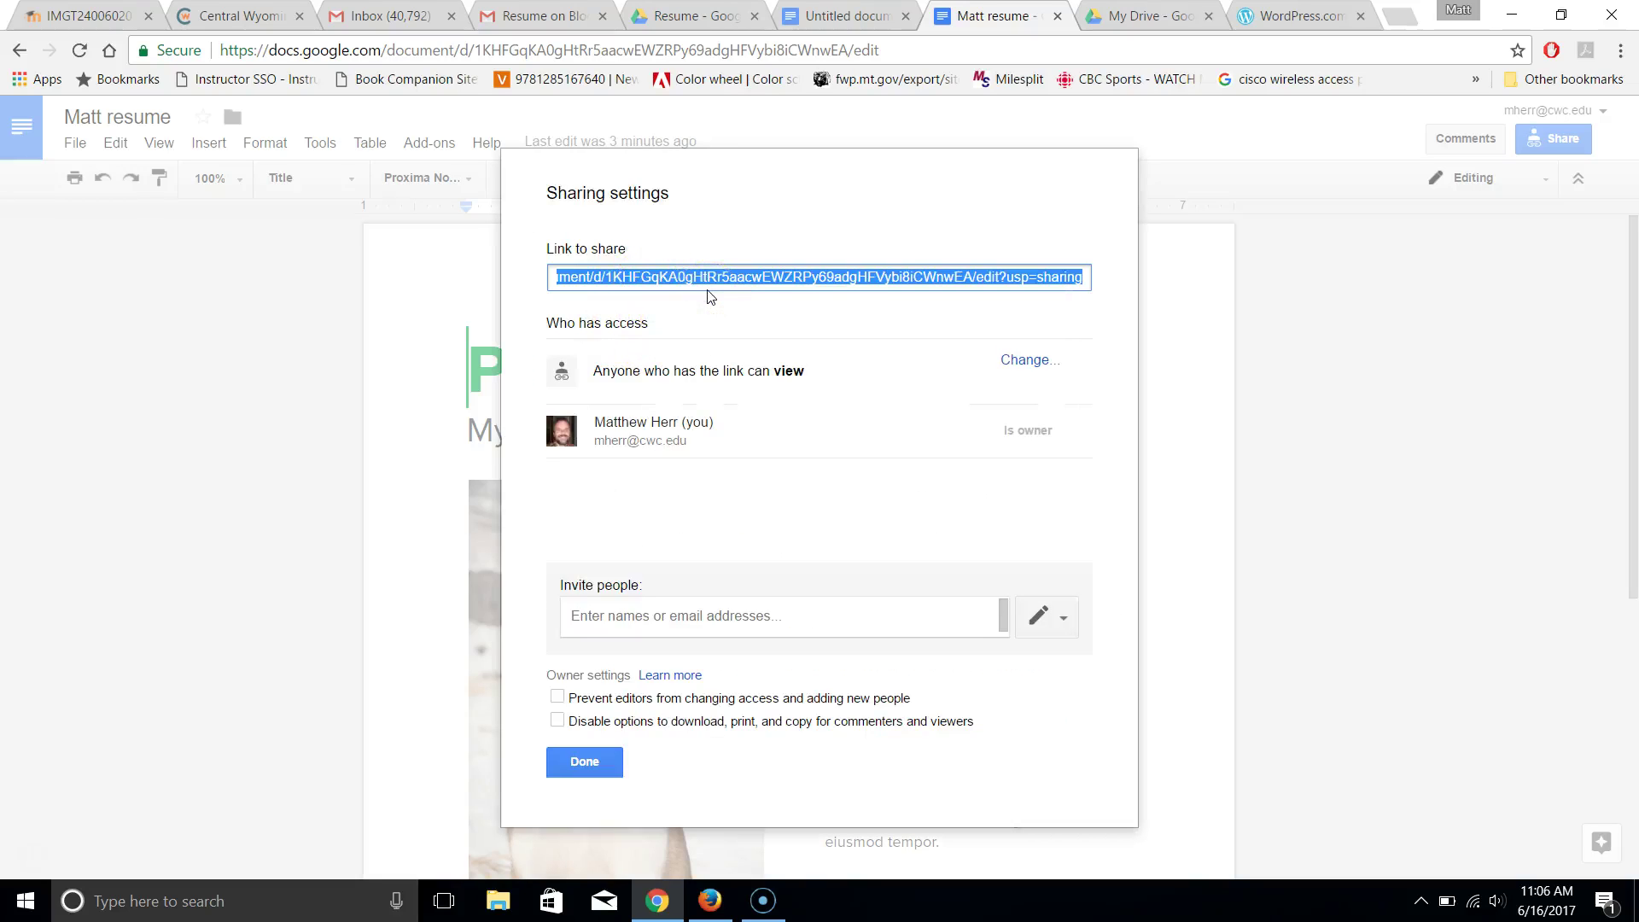
# Close the sharing settings and go to the WordPress.com tab, selecting its address bar
pyautogui.click(580, 762)
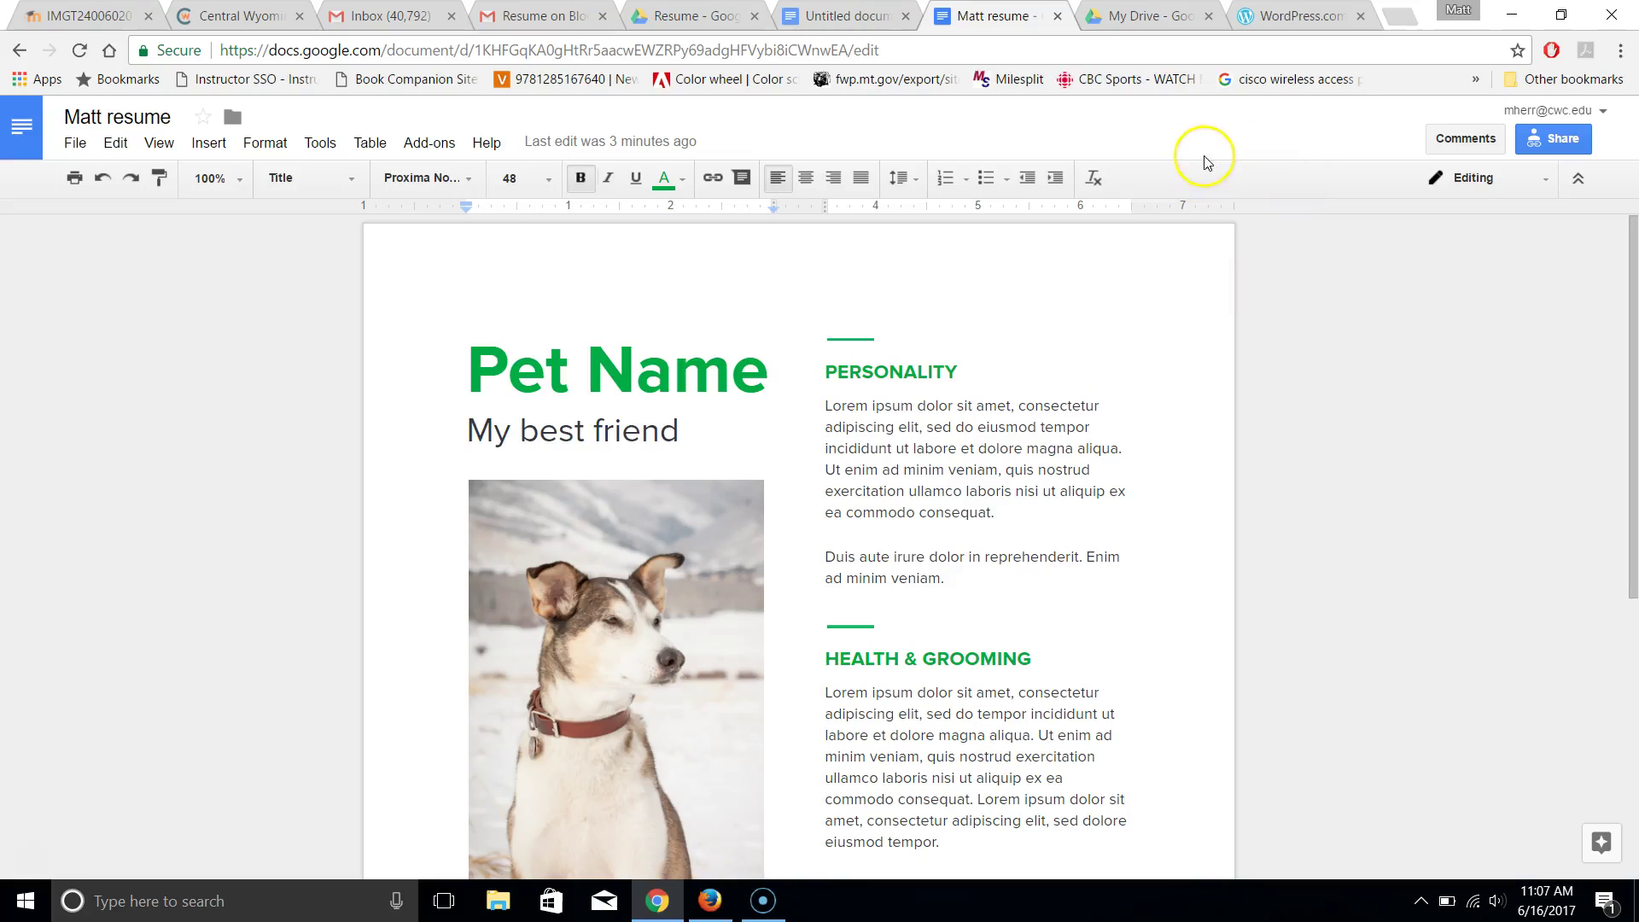
pyautogui.click(1307, 14)
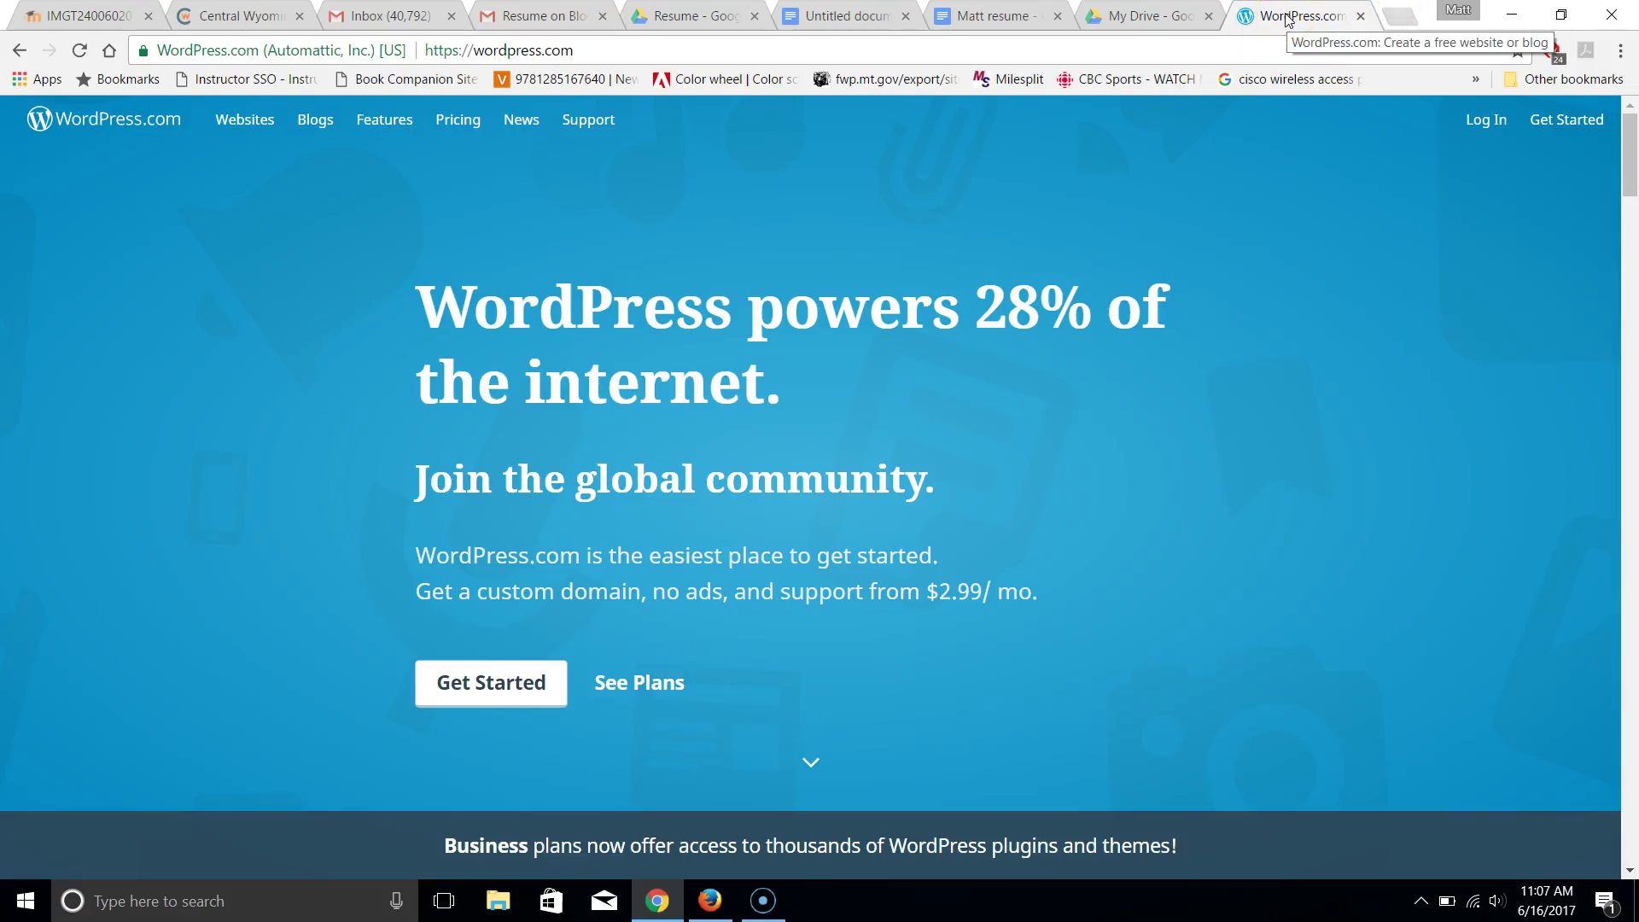
pyautogui.click(1487, 120)
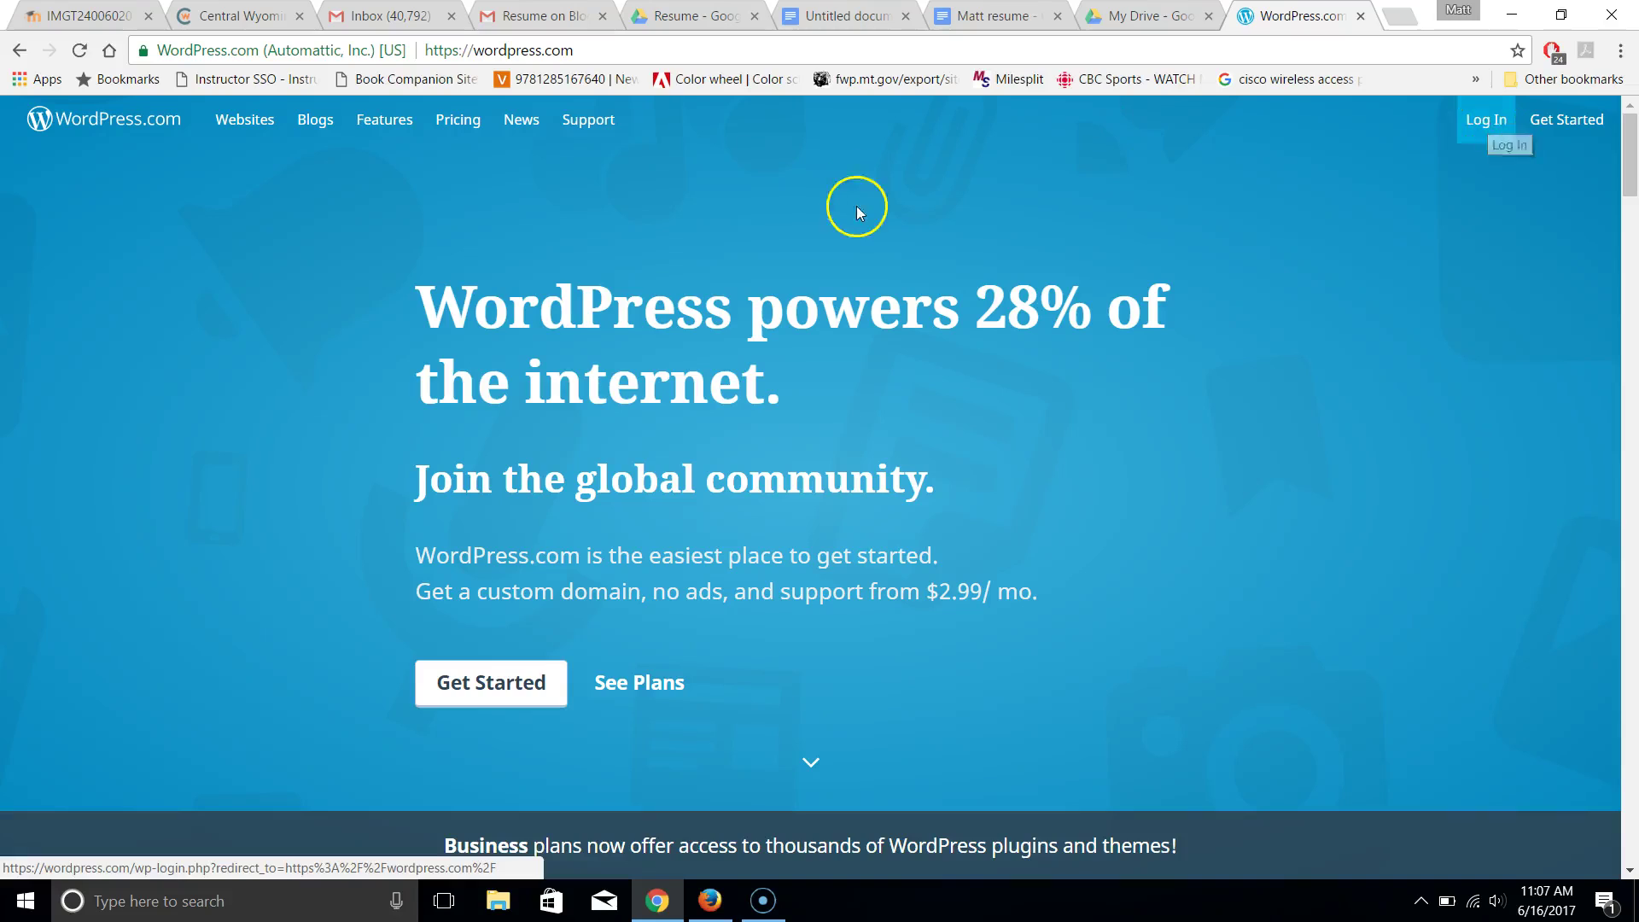
pyautogui.click(581, 56)
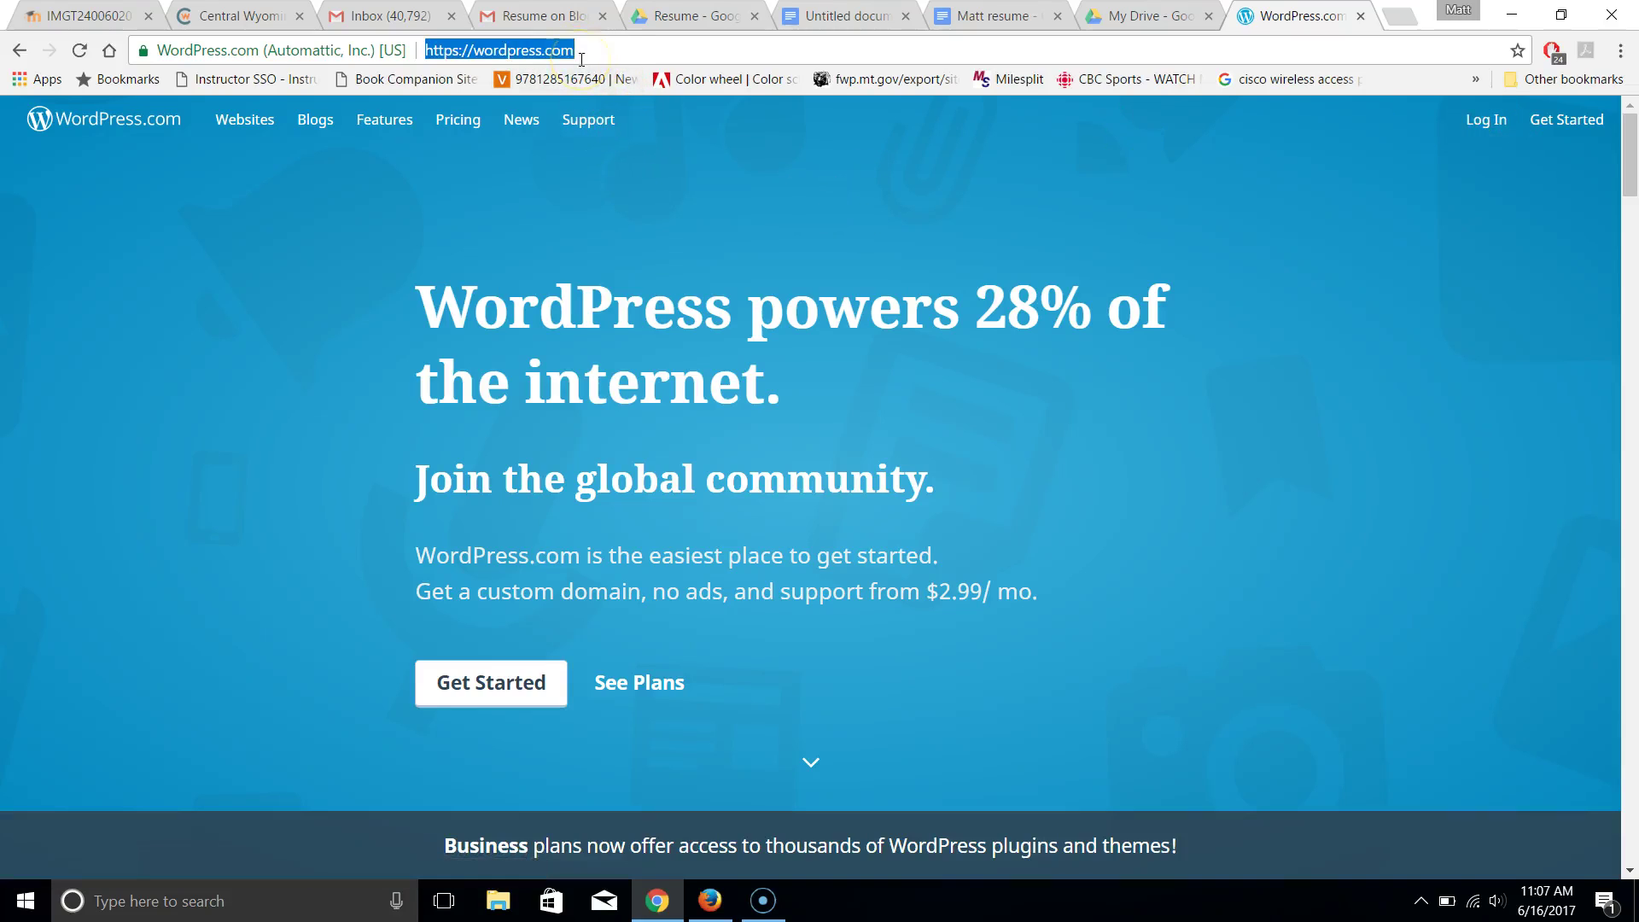
# Change the blog's login address to end in /wp-admin and log in
pyautogui.write('ma')
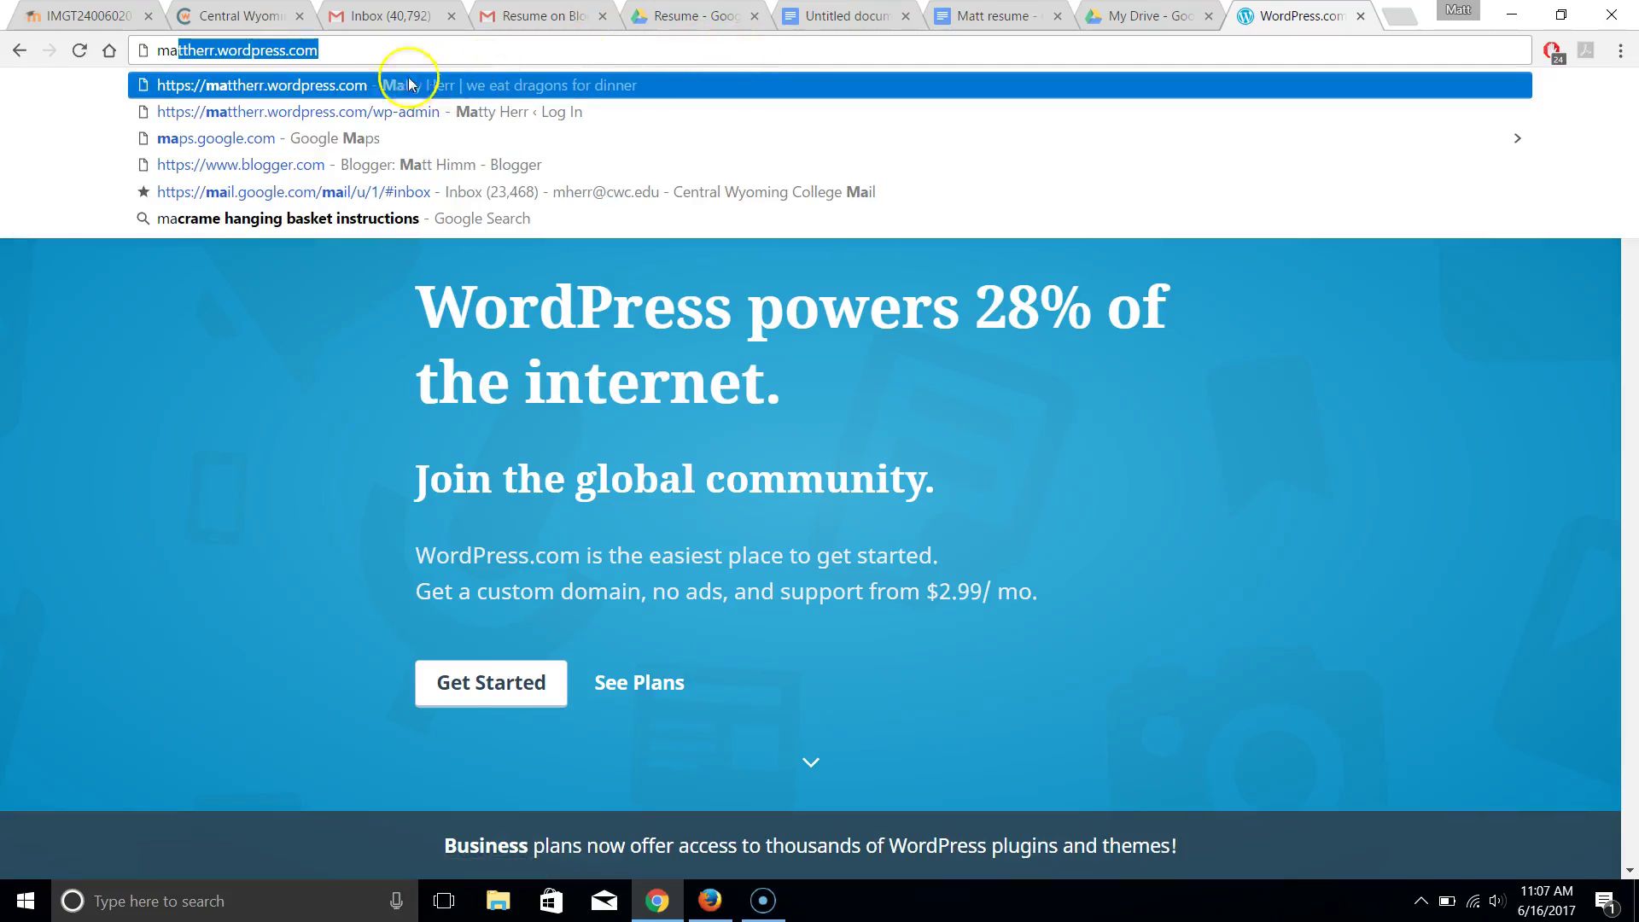
pyautogui.click(333, 52)
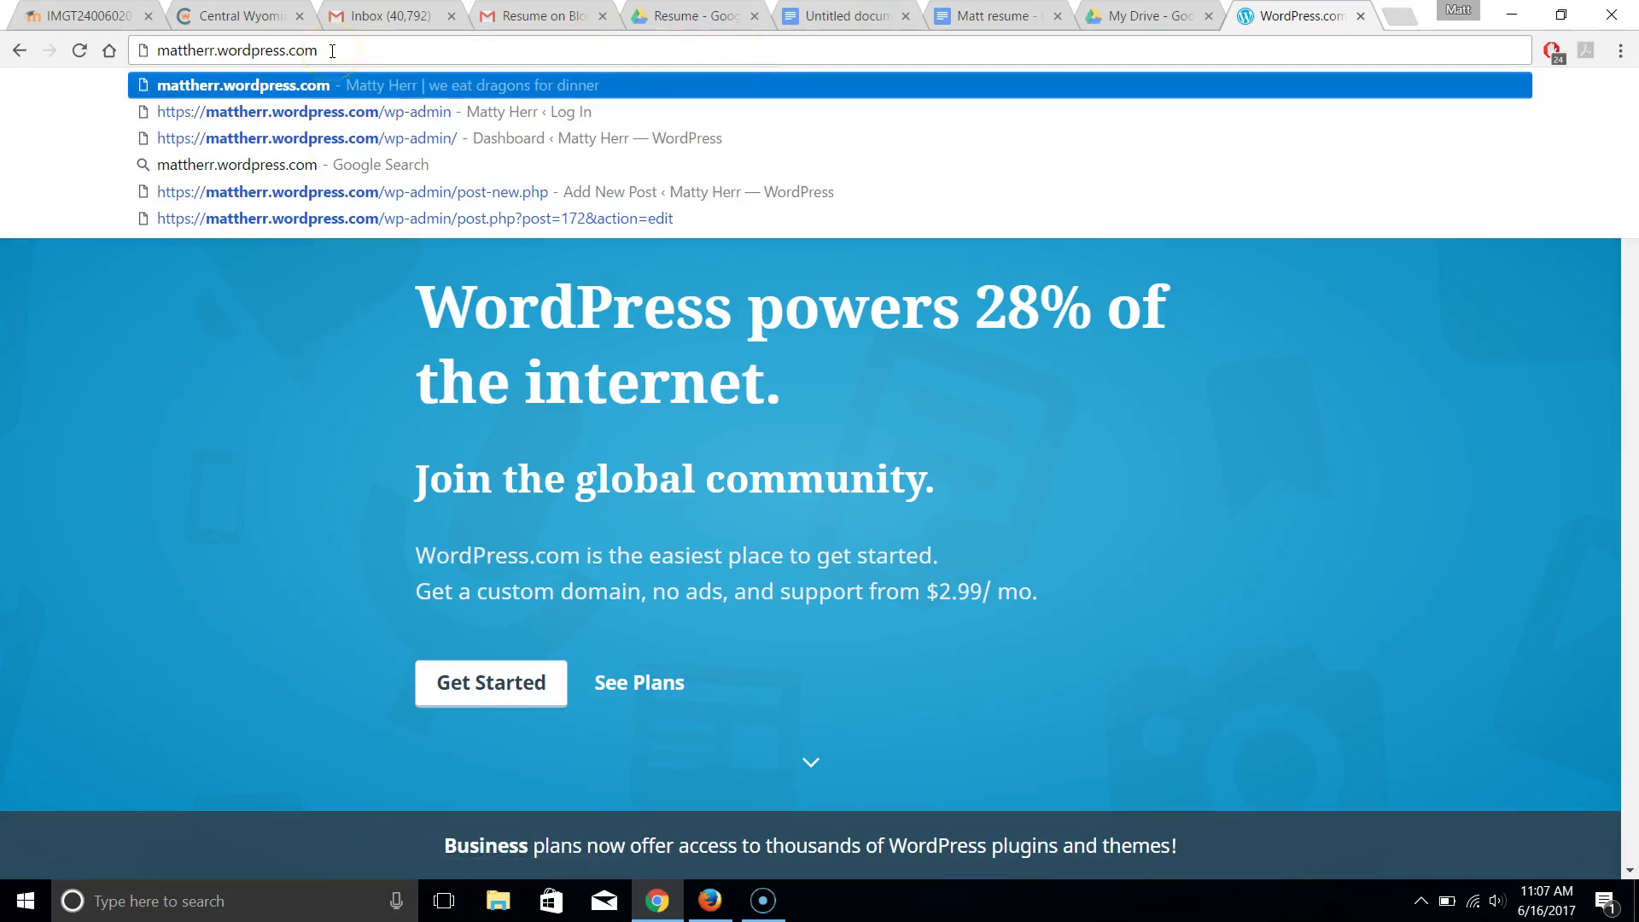
pyautogui.click(409, 120)
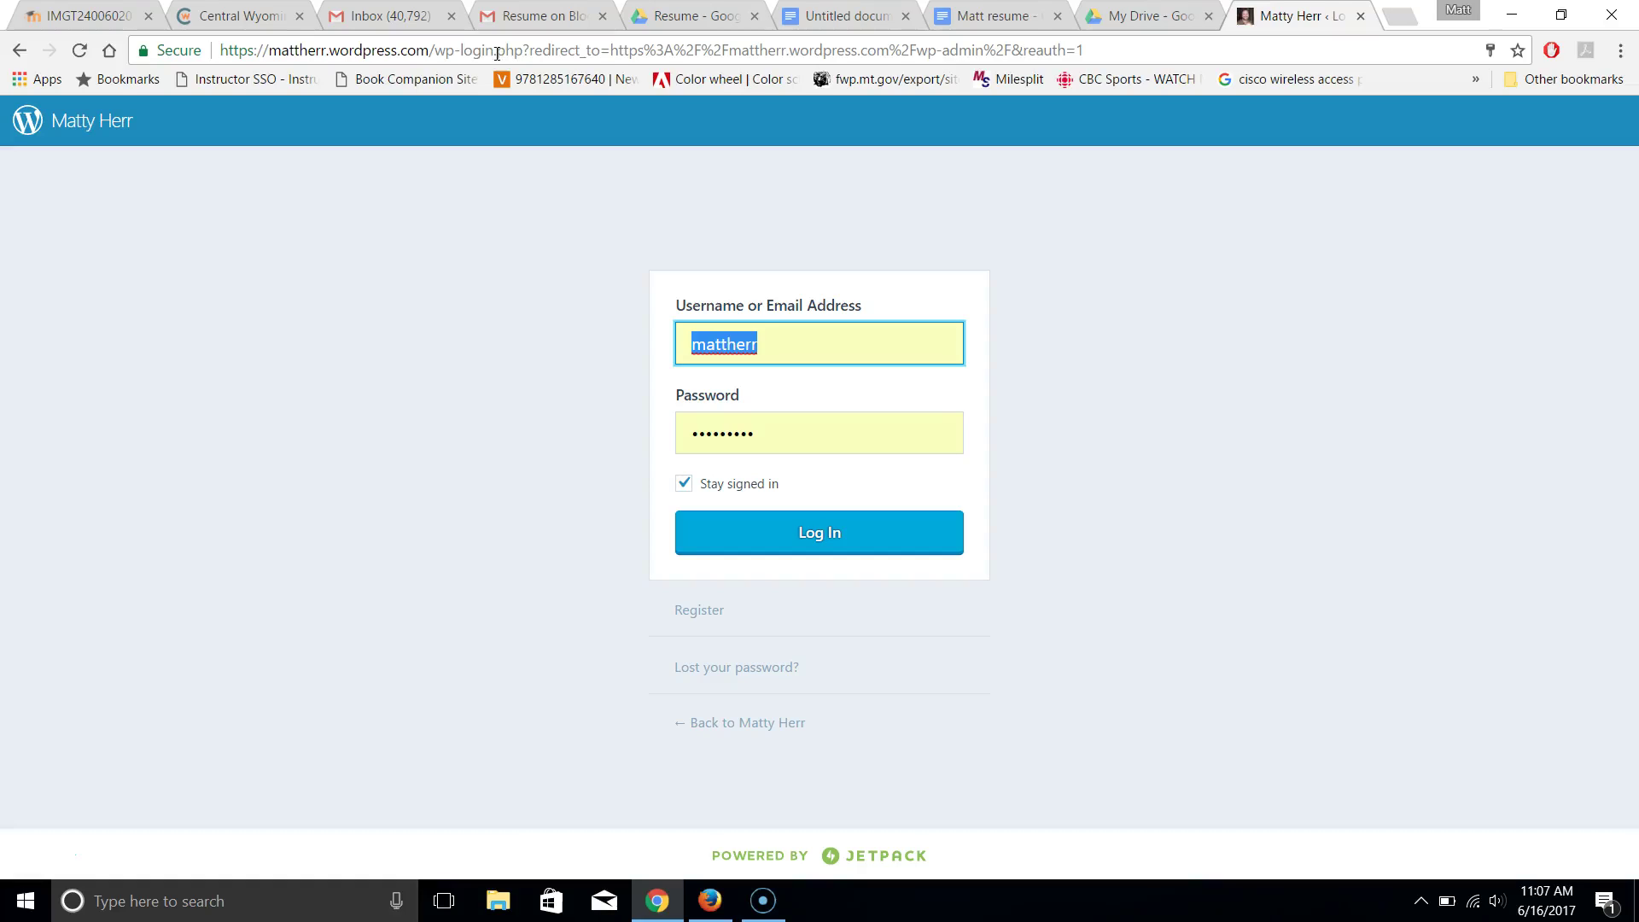
pyautogui.moveTo(495, 49); pyautogui.dragTo(1239, 180)
pyautogui.hotkey('ctrl', '+')
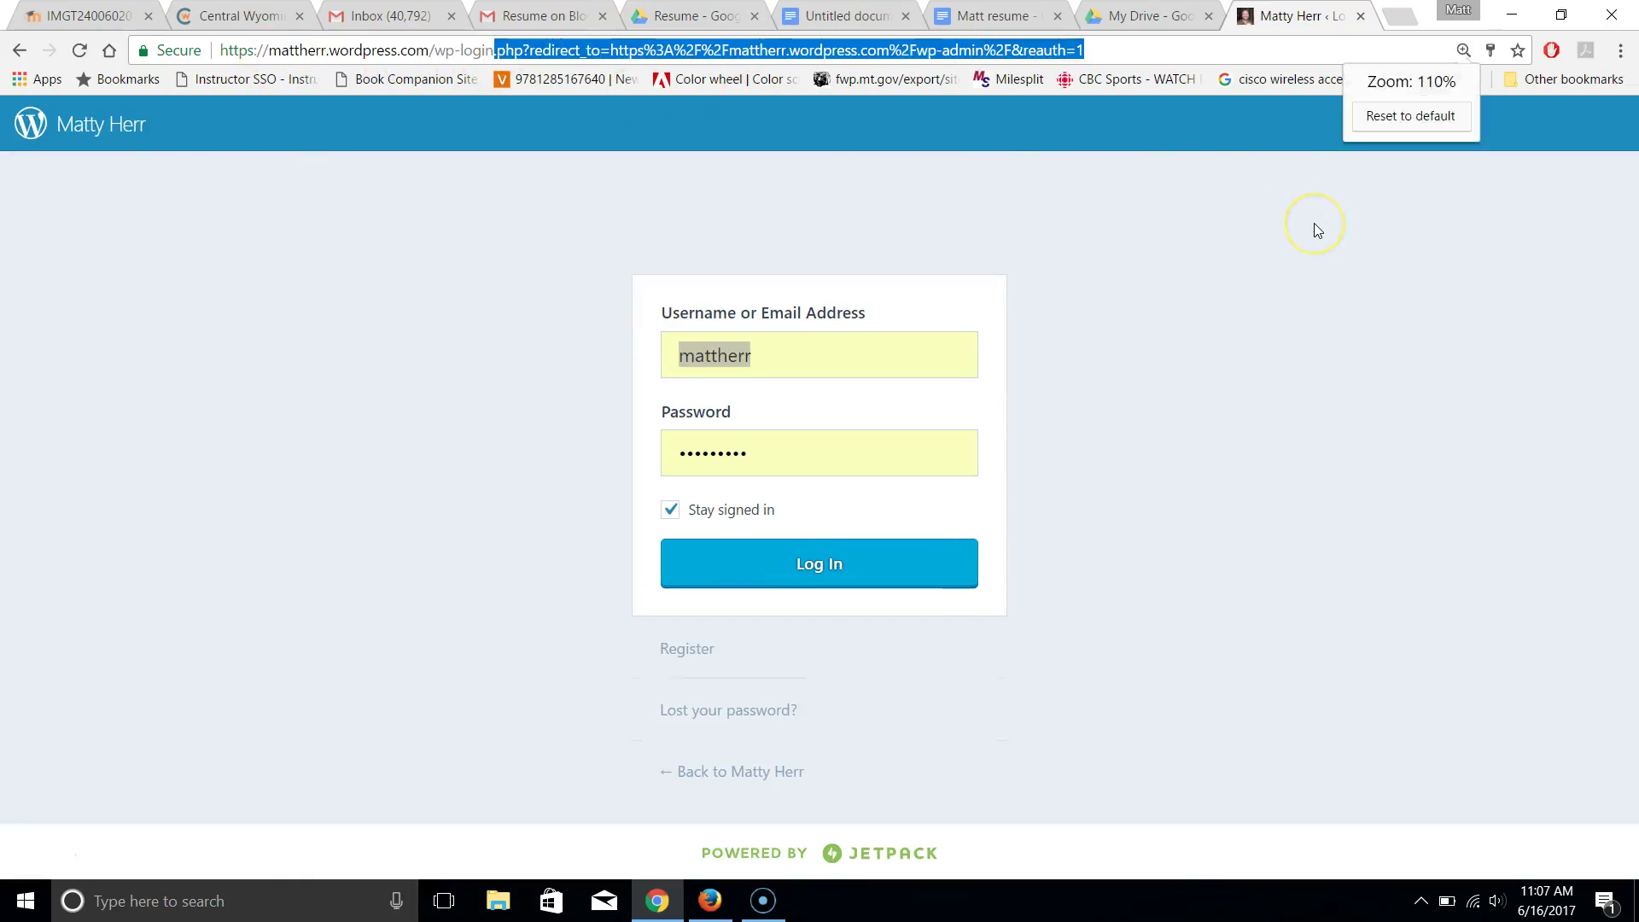
pyautogui.press('Delete')
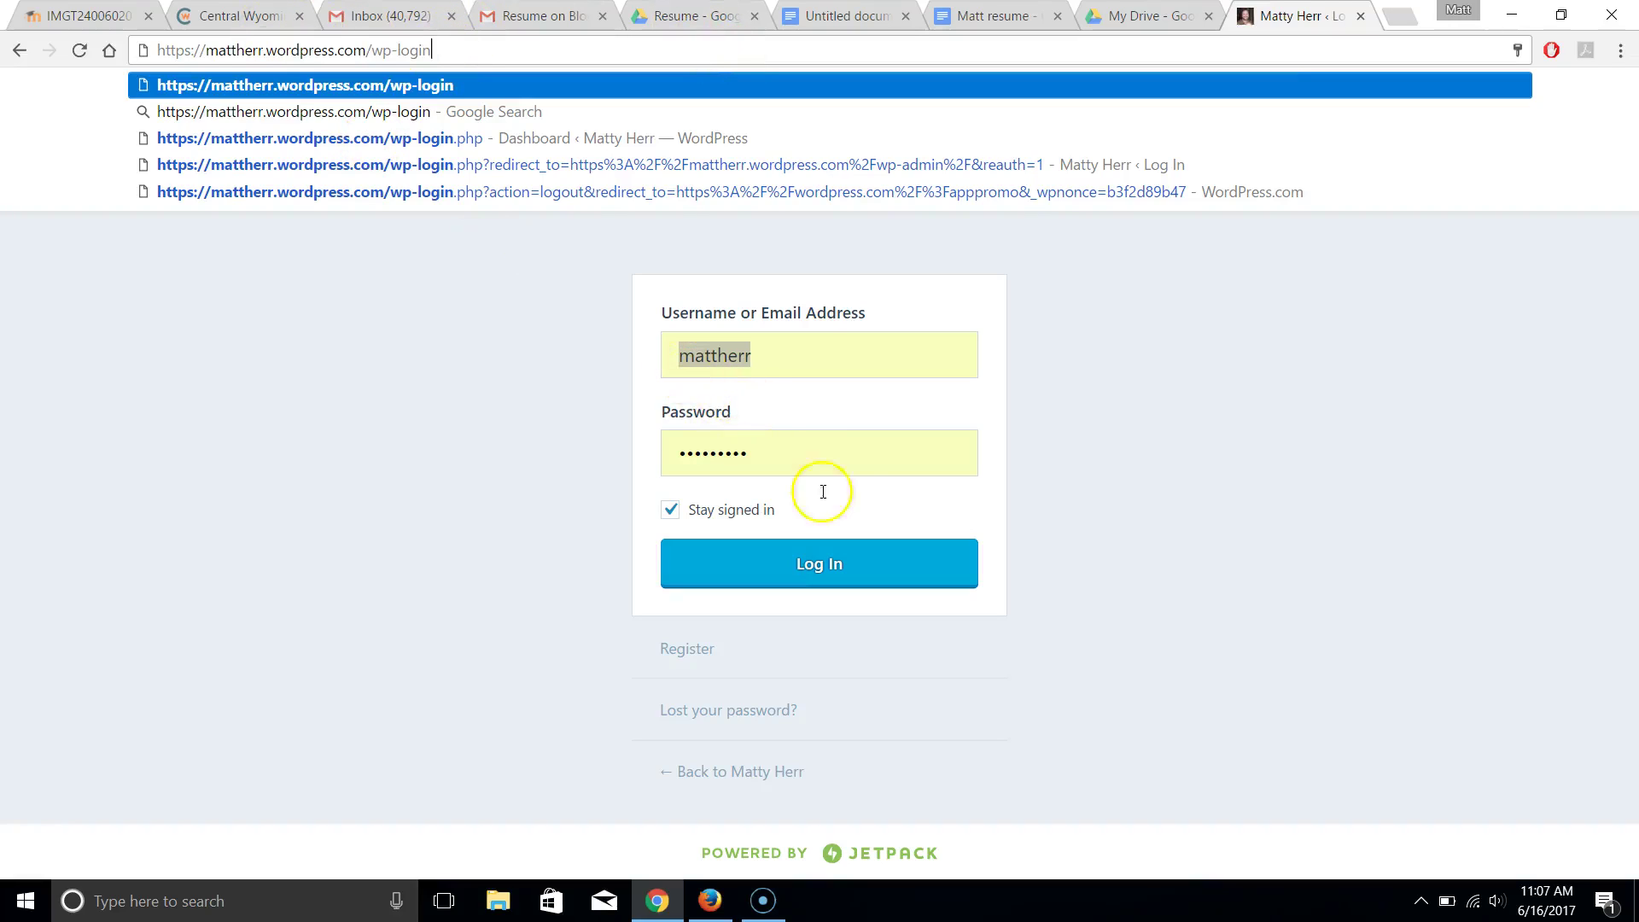
pyautogui.moveTo(432, 51); pyautogui.dragTo(398, 51)
pyautogui.write('admin')
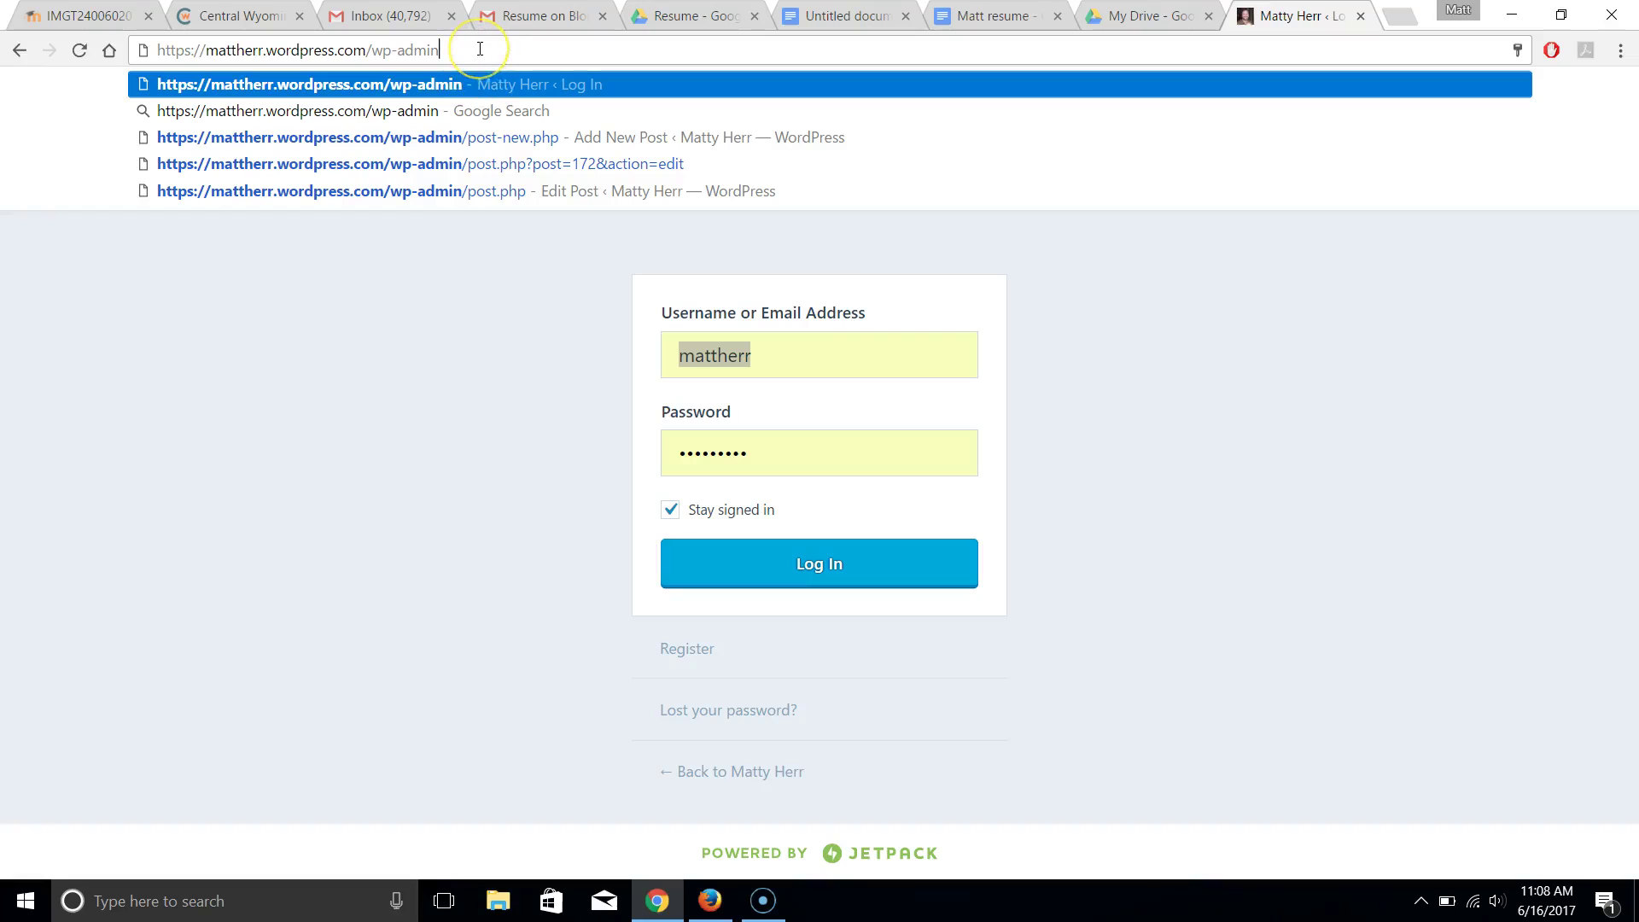
pyautogui.press('Return')
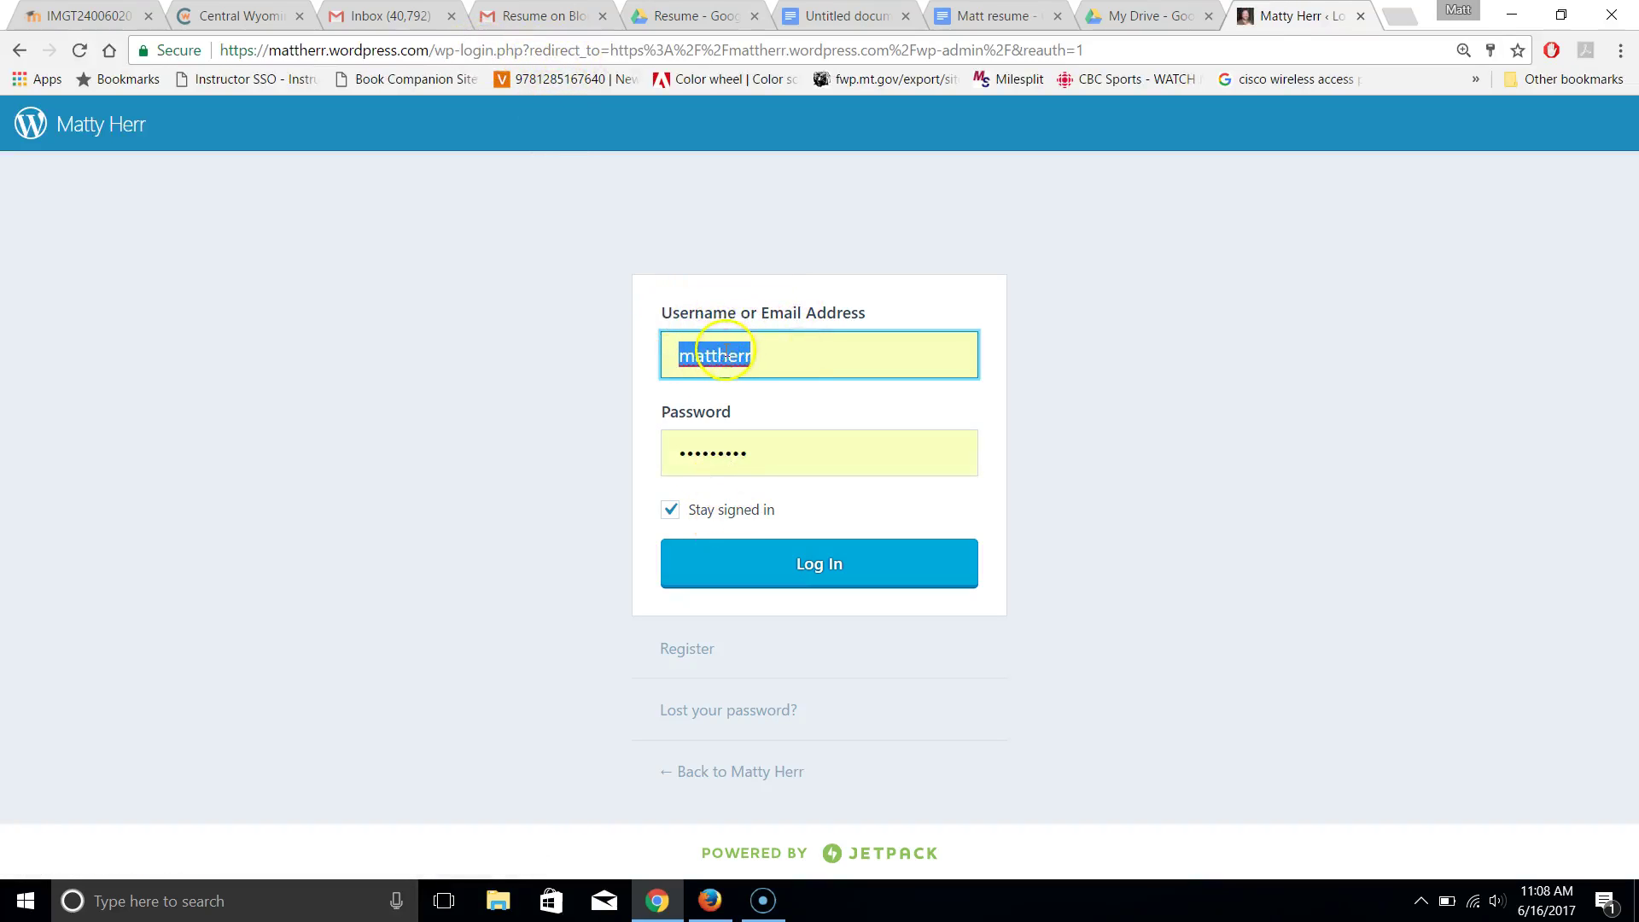
pyautogui.click(806, 559)
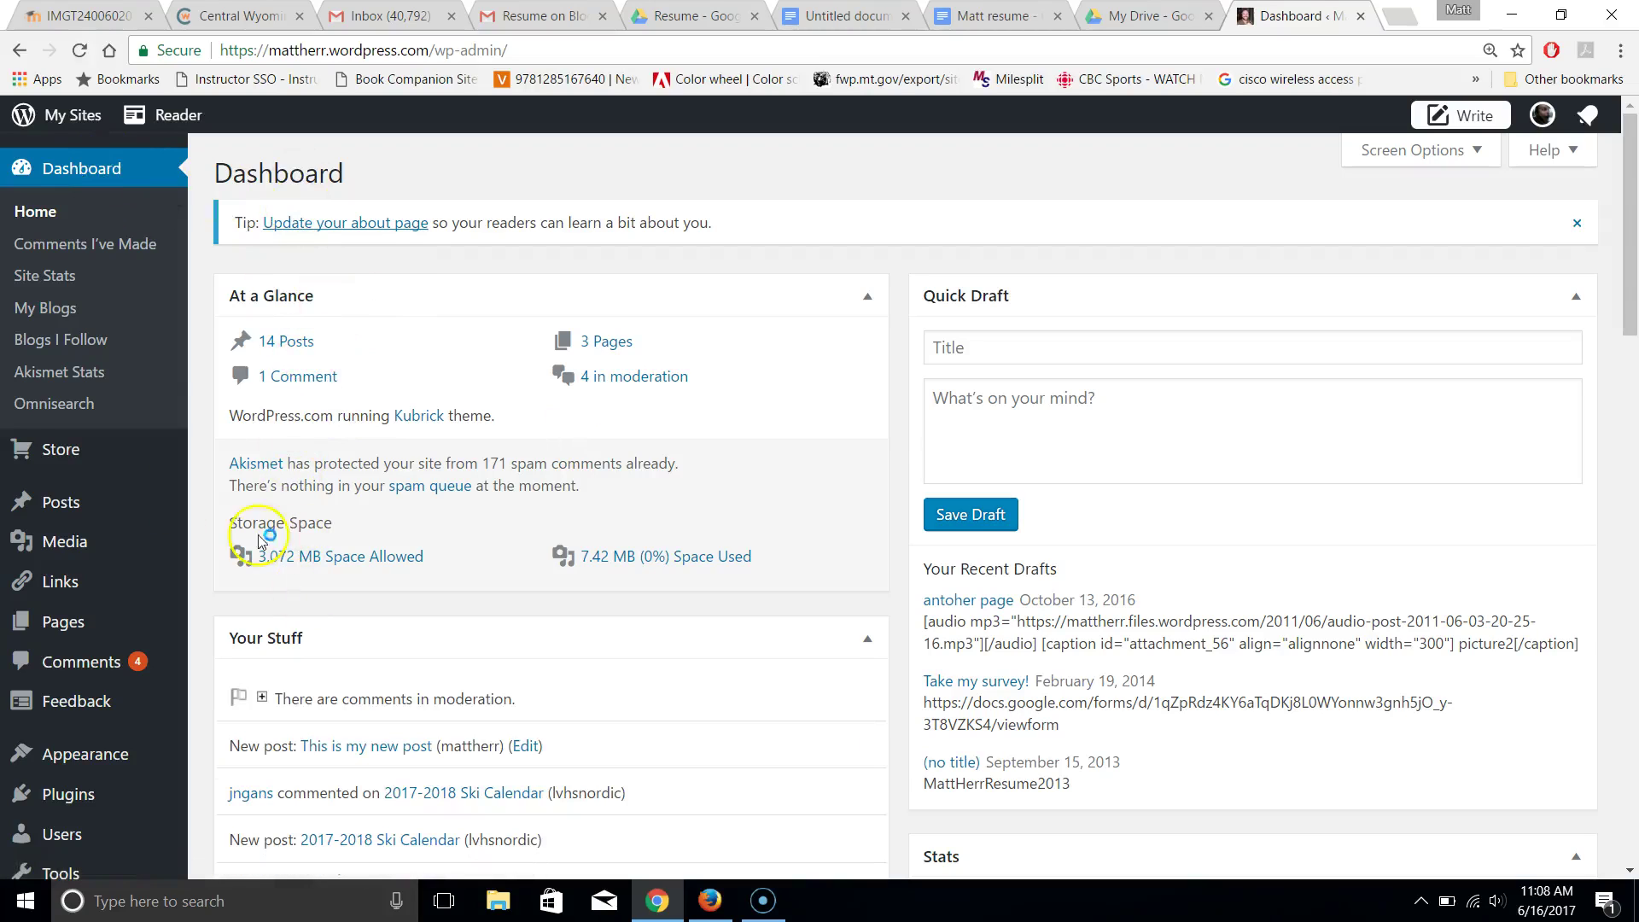
# Open the Posts list and start a new post with Add New
pyautogui.moveTo(74, 509)
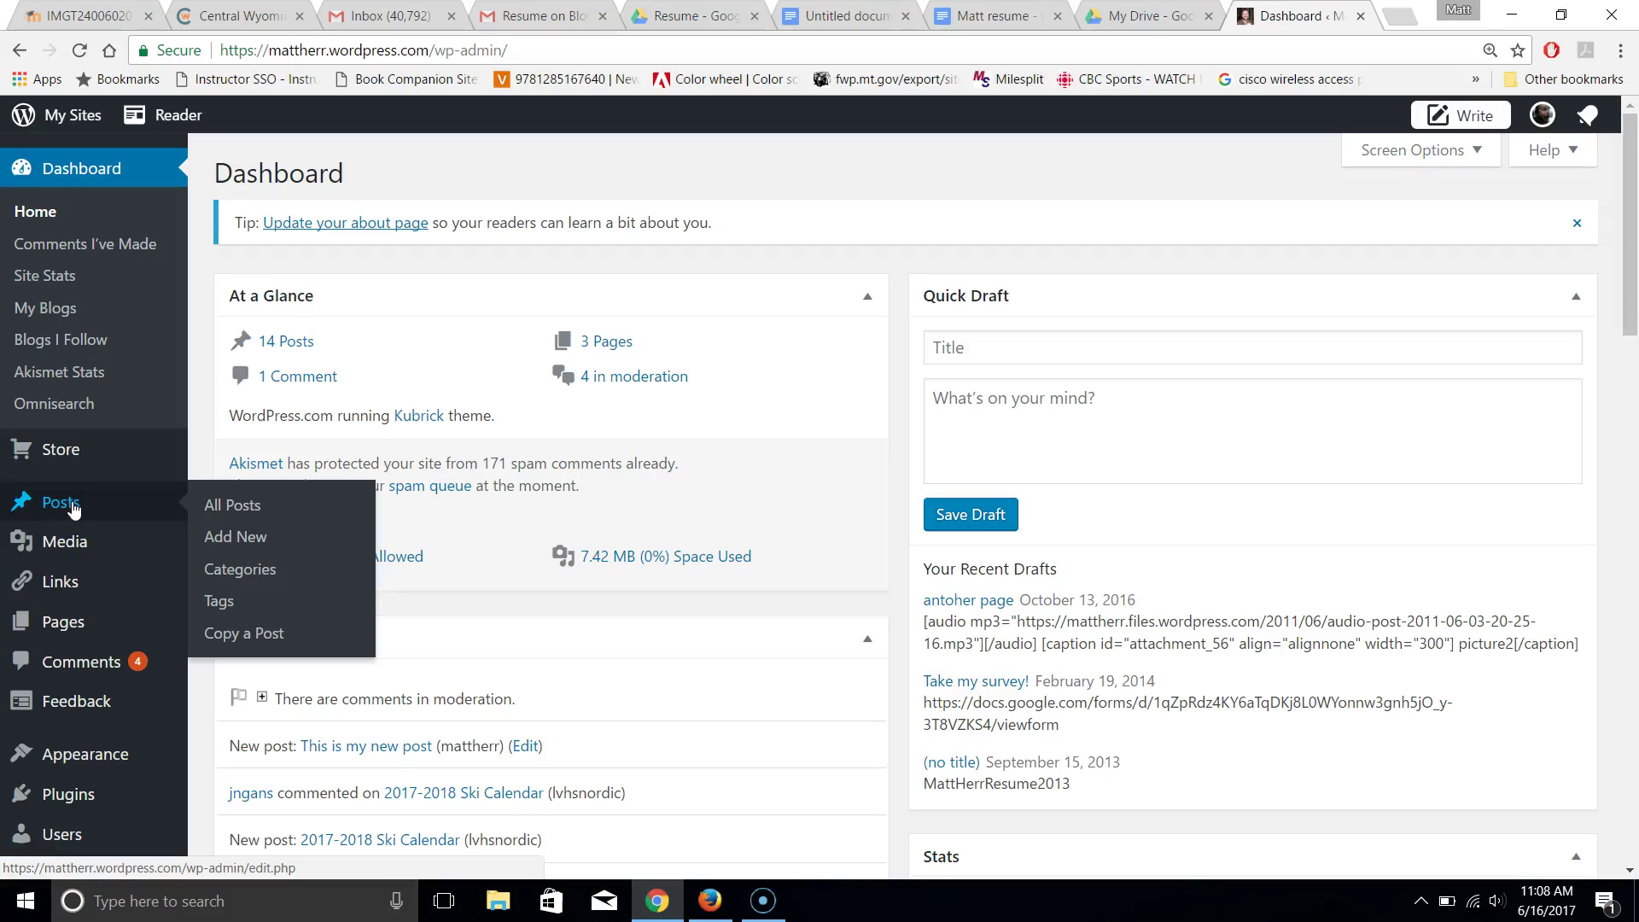
pyautogui.click(241, 544)
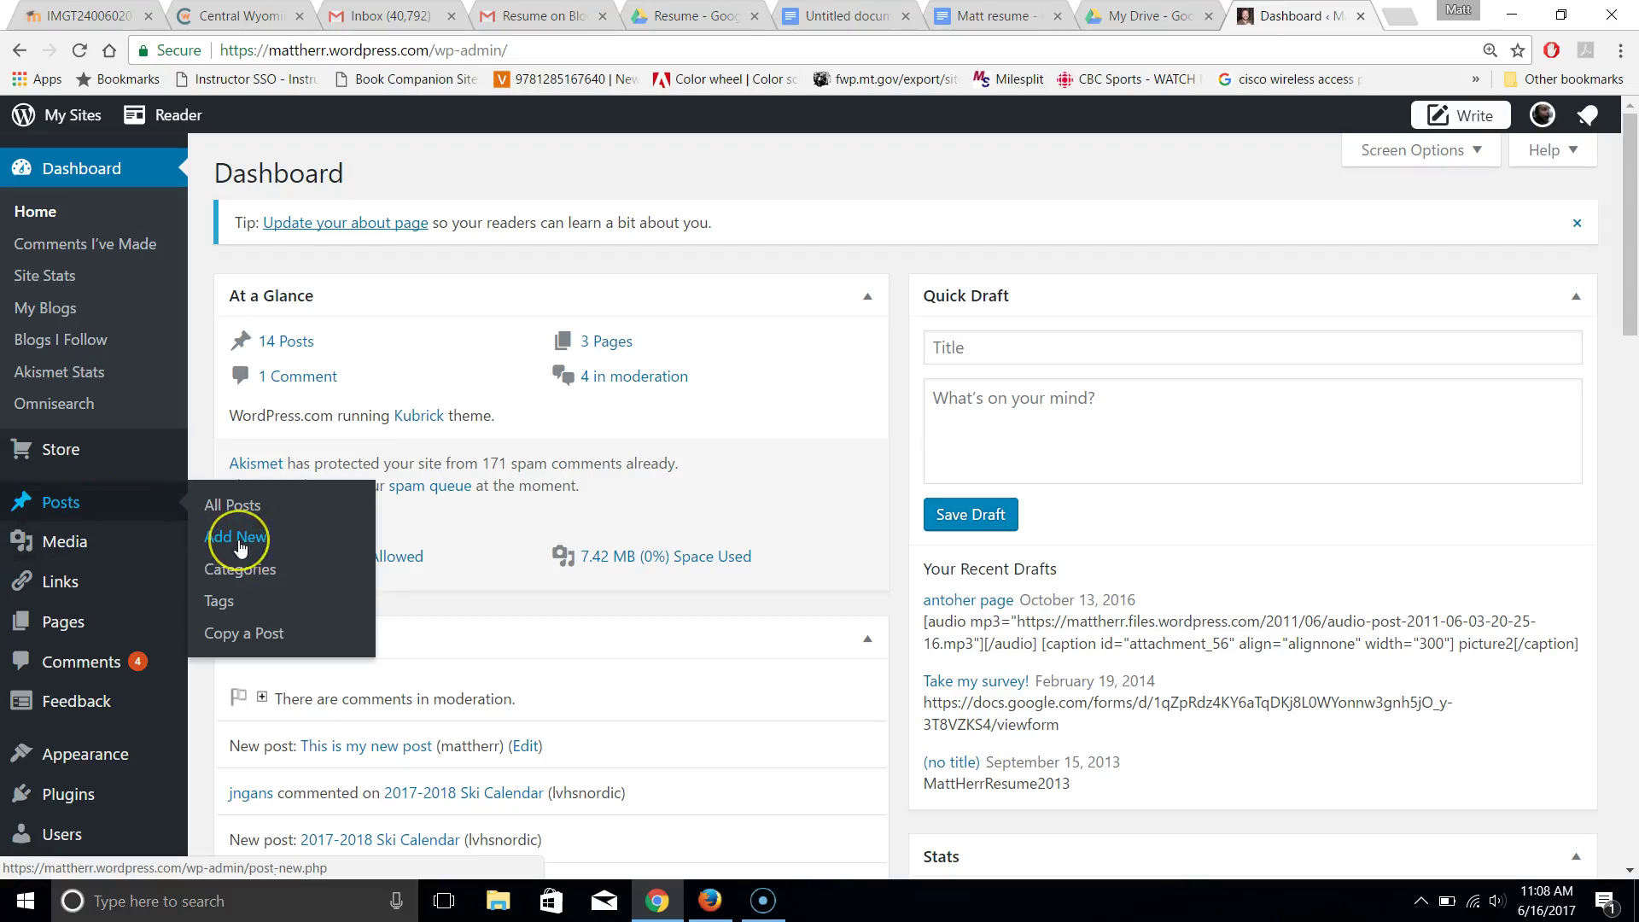
pyautogui.click(231, 515)
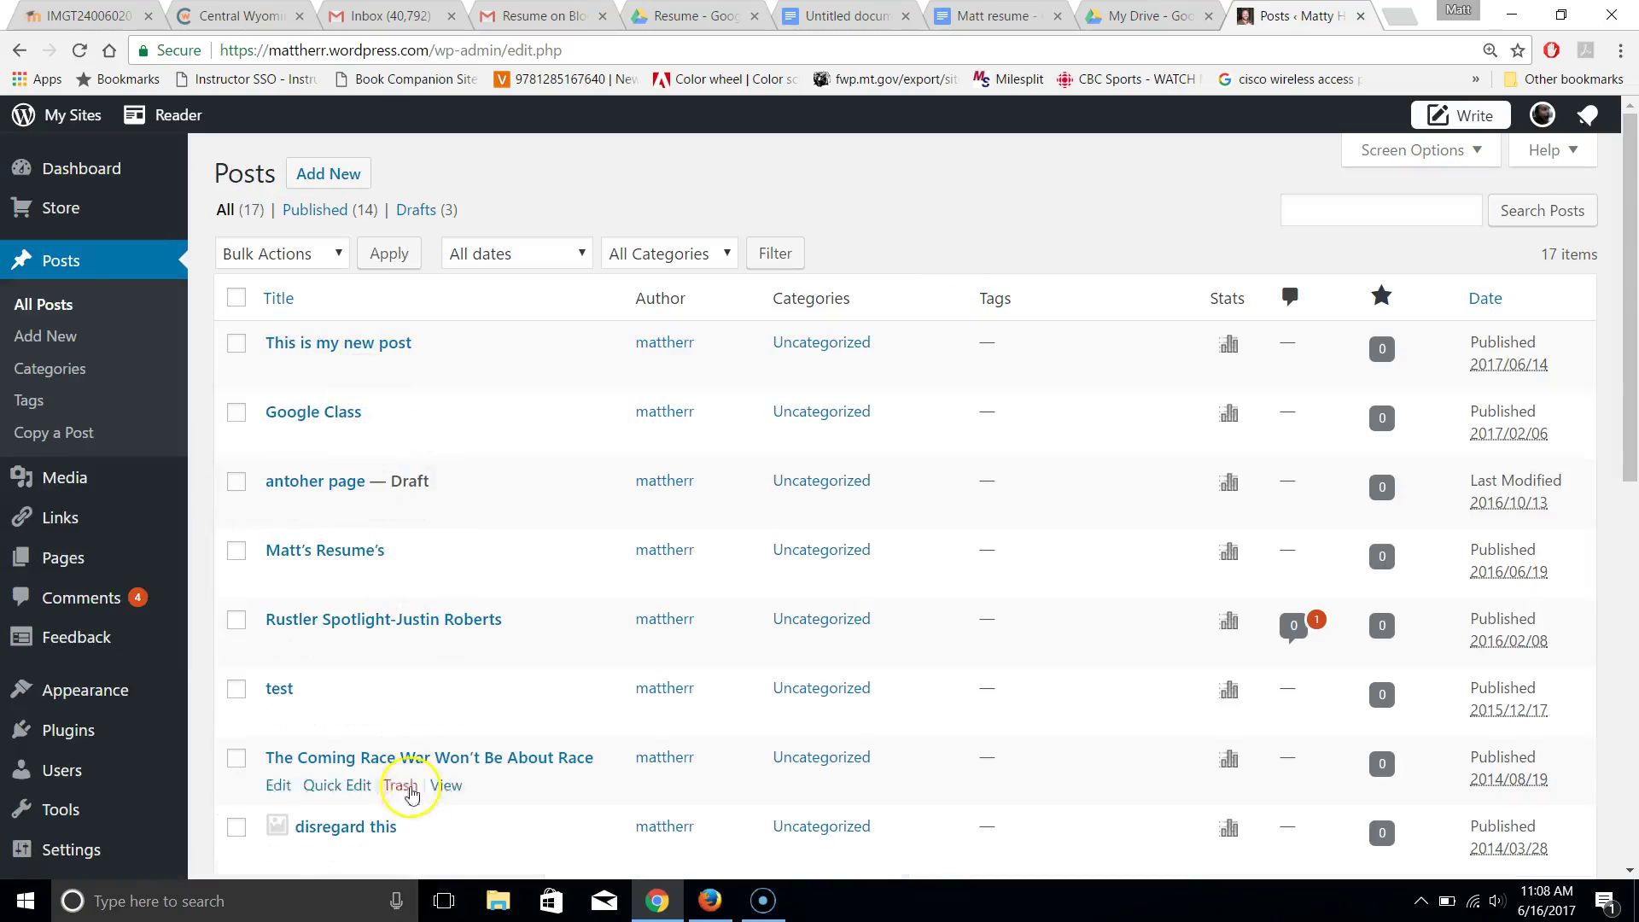
pyautogui.moveTo(421, 777)
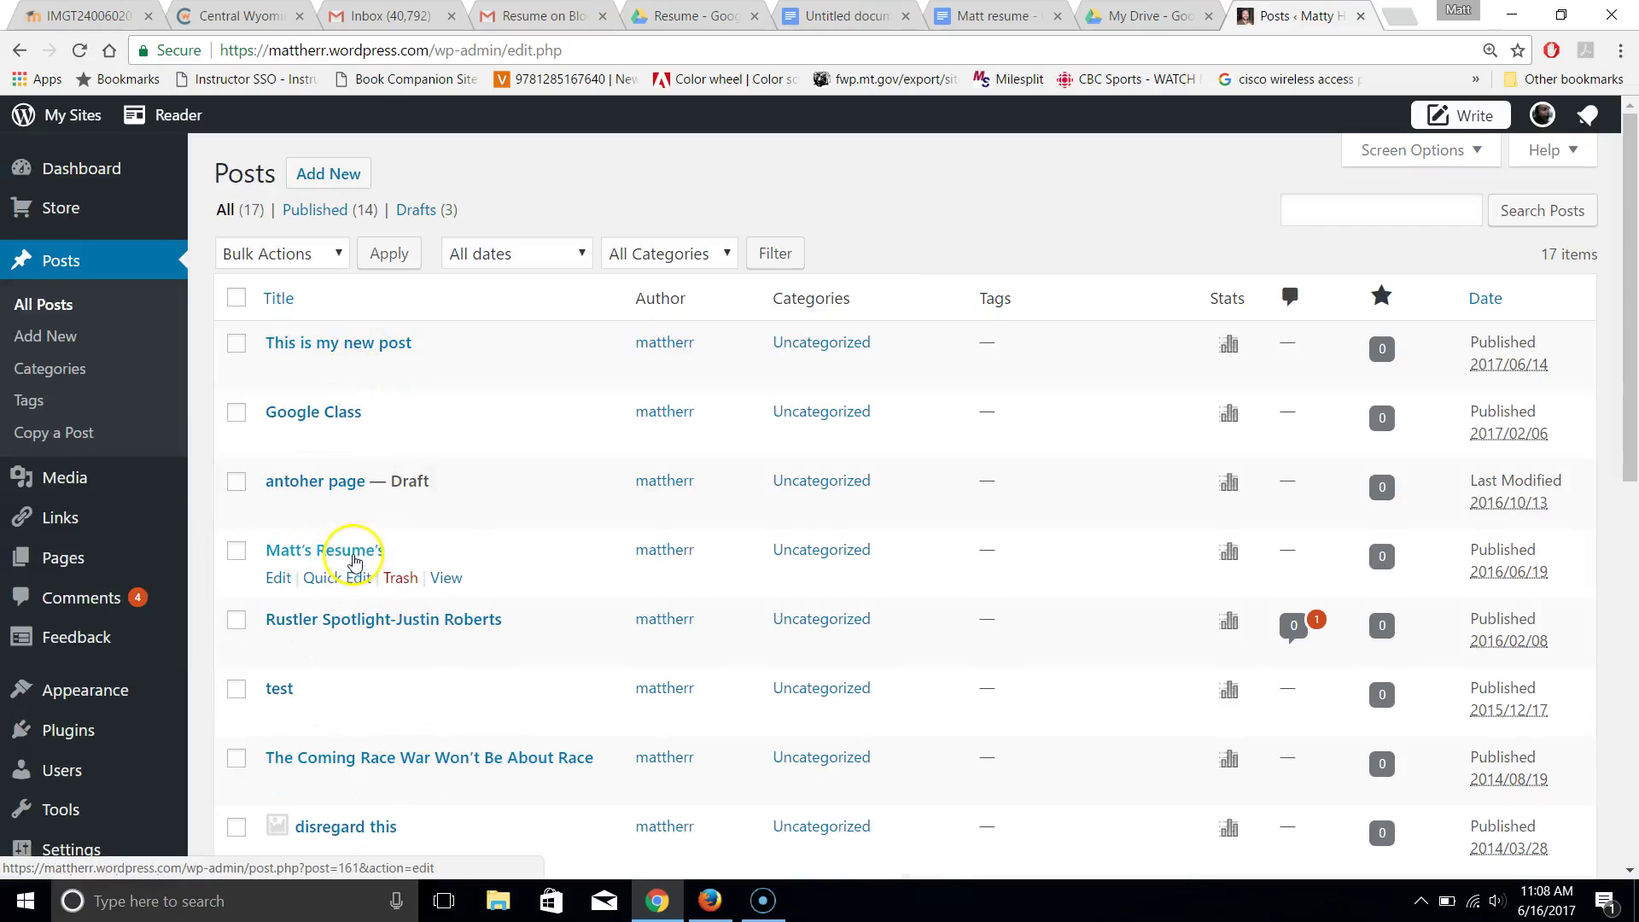
pyautogui.click(42, 340)
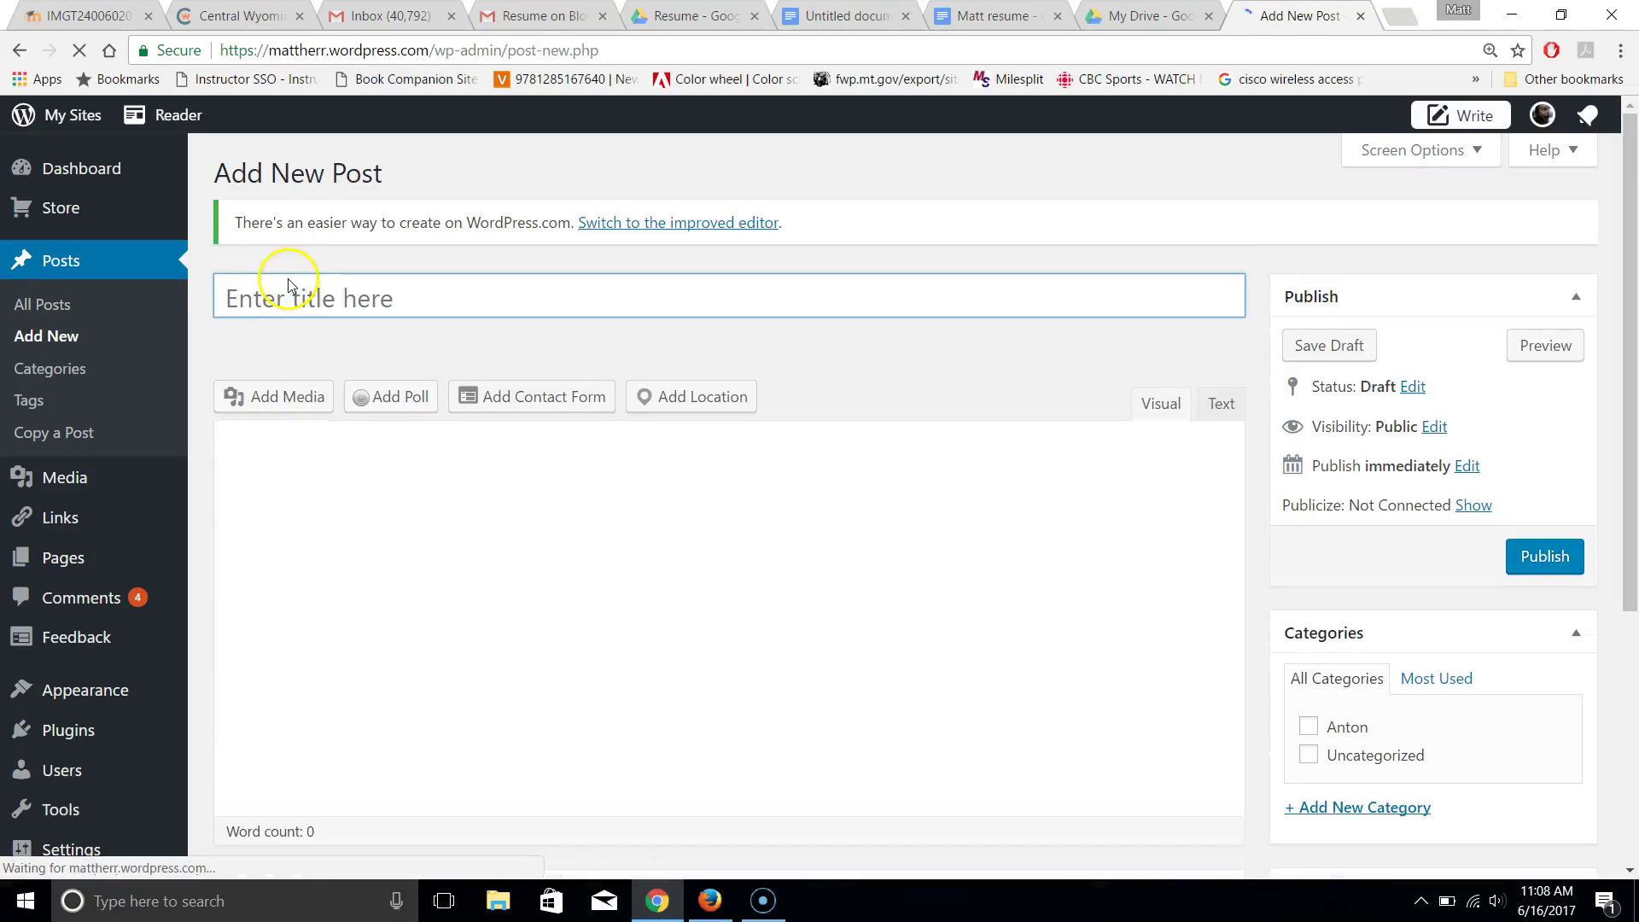
# Title the post with the owner's name plus 'really cool work history' and open Add Media
pyautogui.click(286, 289)
pyautogui.write('Matt')
pyautogui.write('s')
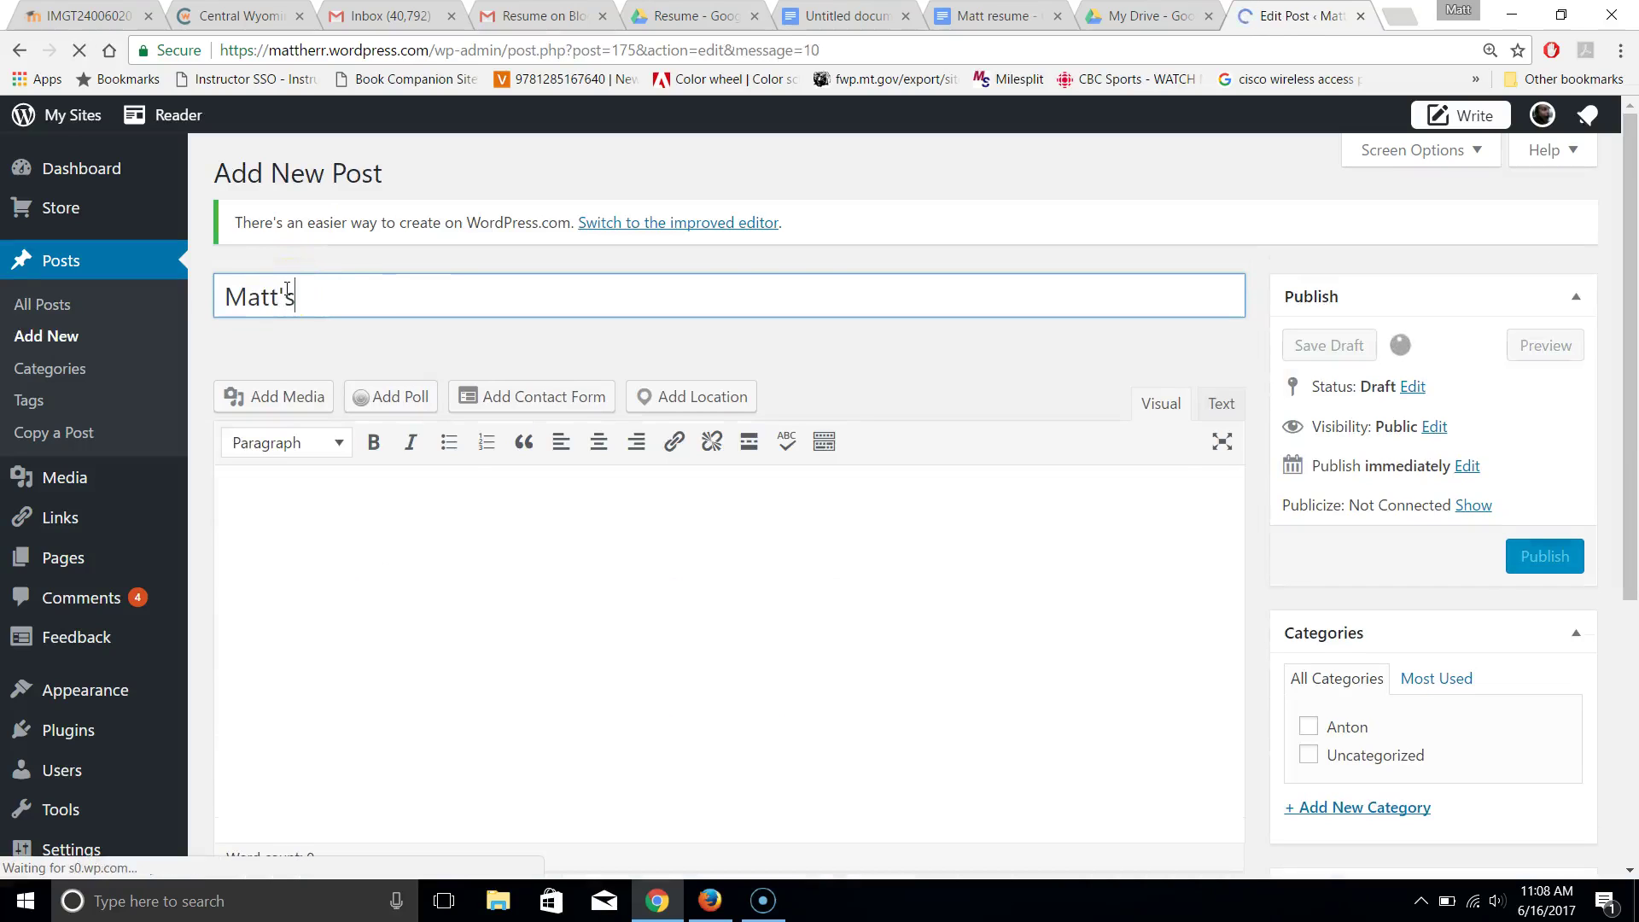
pyautogui.click(317, 379)
pyautogui.write("'s really cool work history")
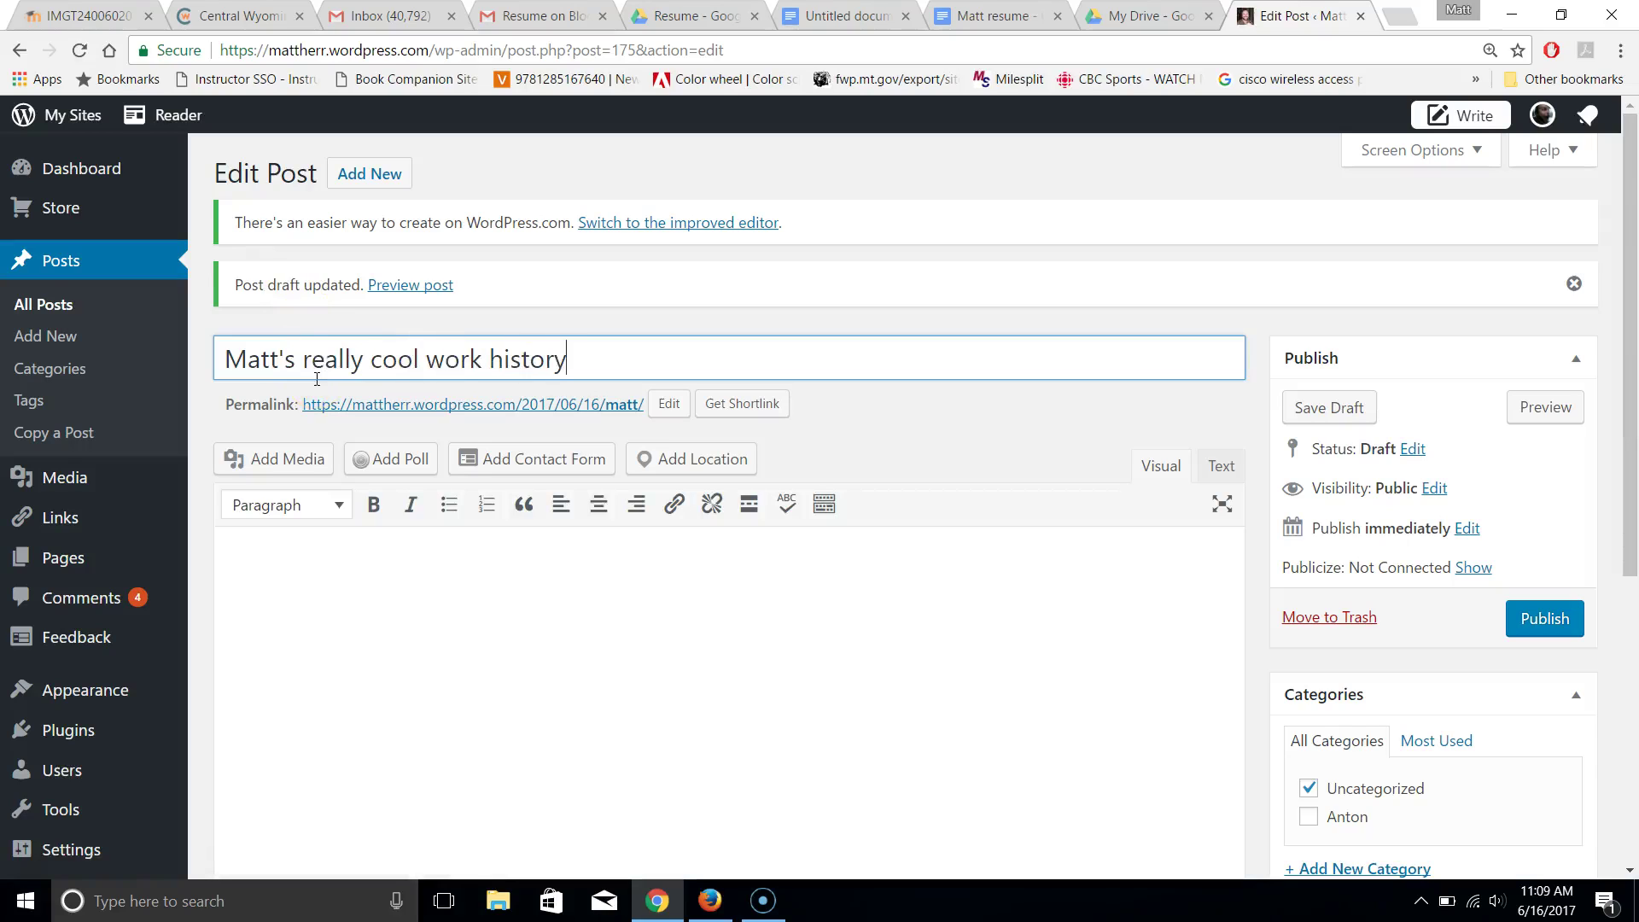
pyautogui.click(390, 624)
pyautogui.click(298, 460)
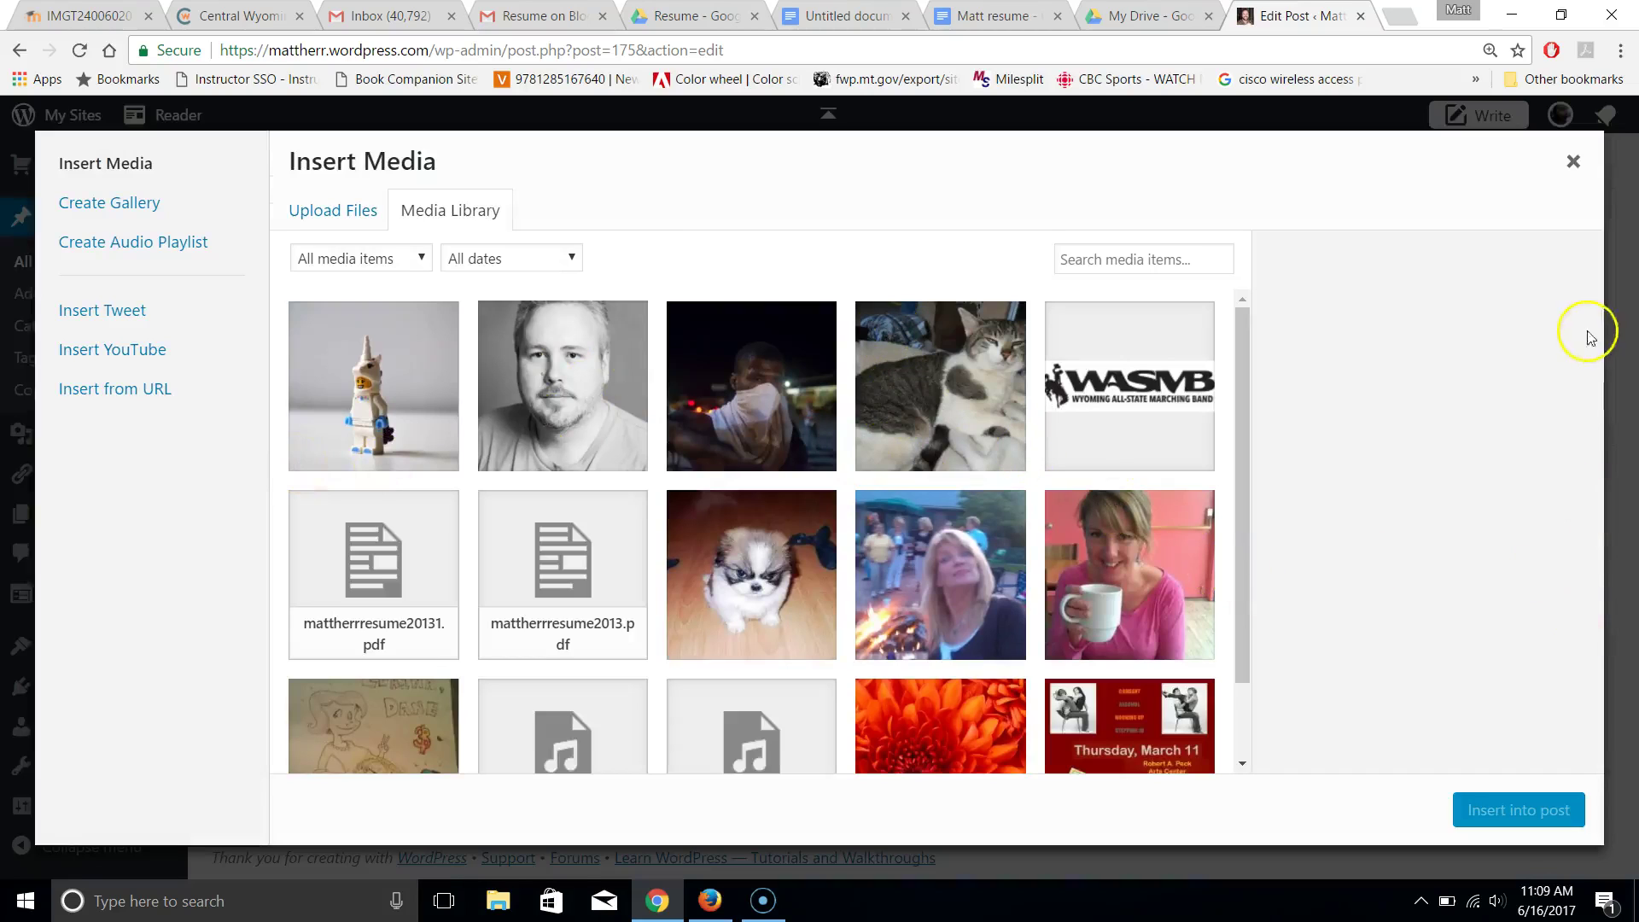
# Insert unicorn.jpg from the media library into the post body, with a blank line above it
pyautogui.click(378, 394)
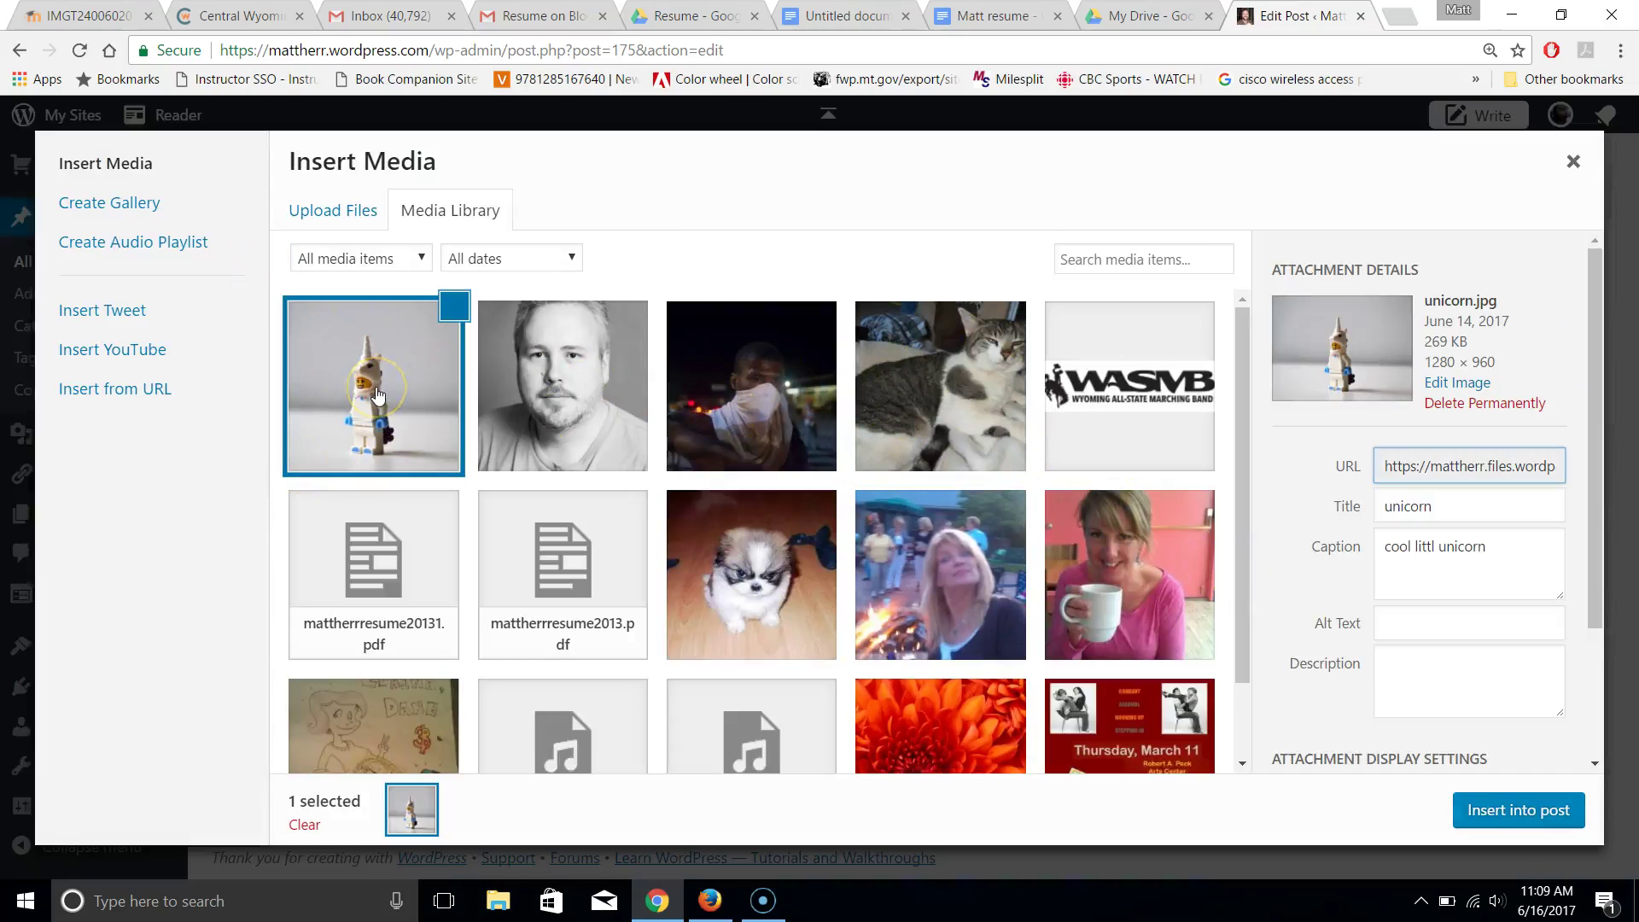
pyautogui.click(1516, 811)
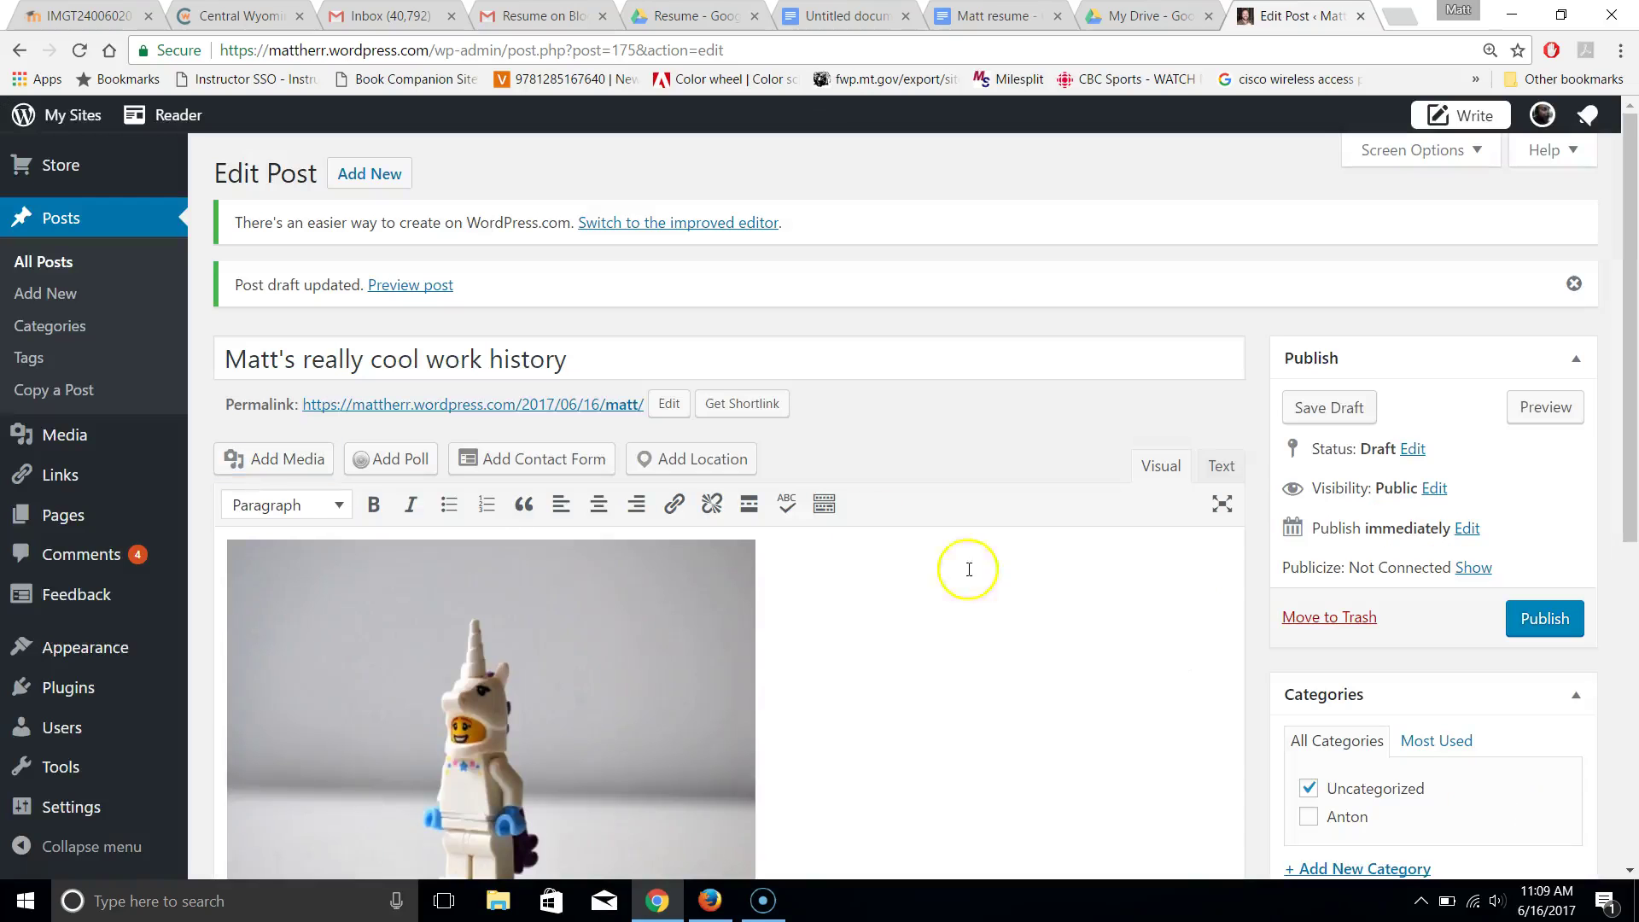
pyautogui.click(870, 690)
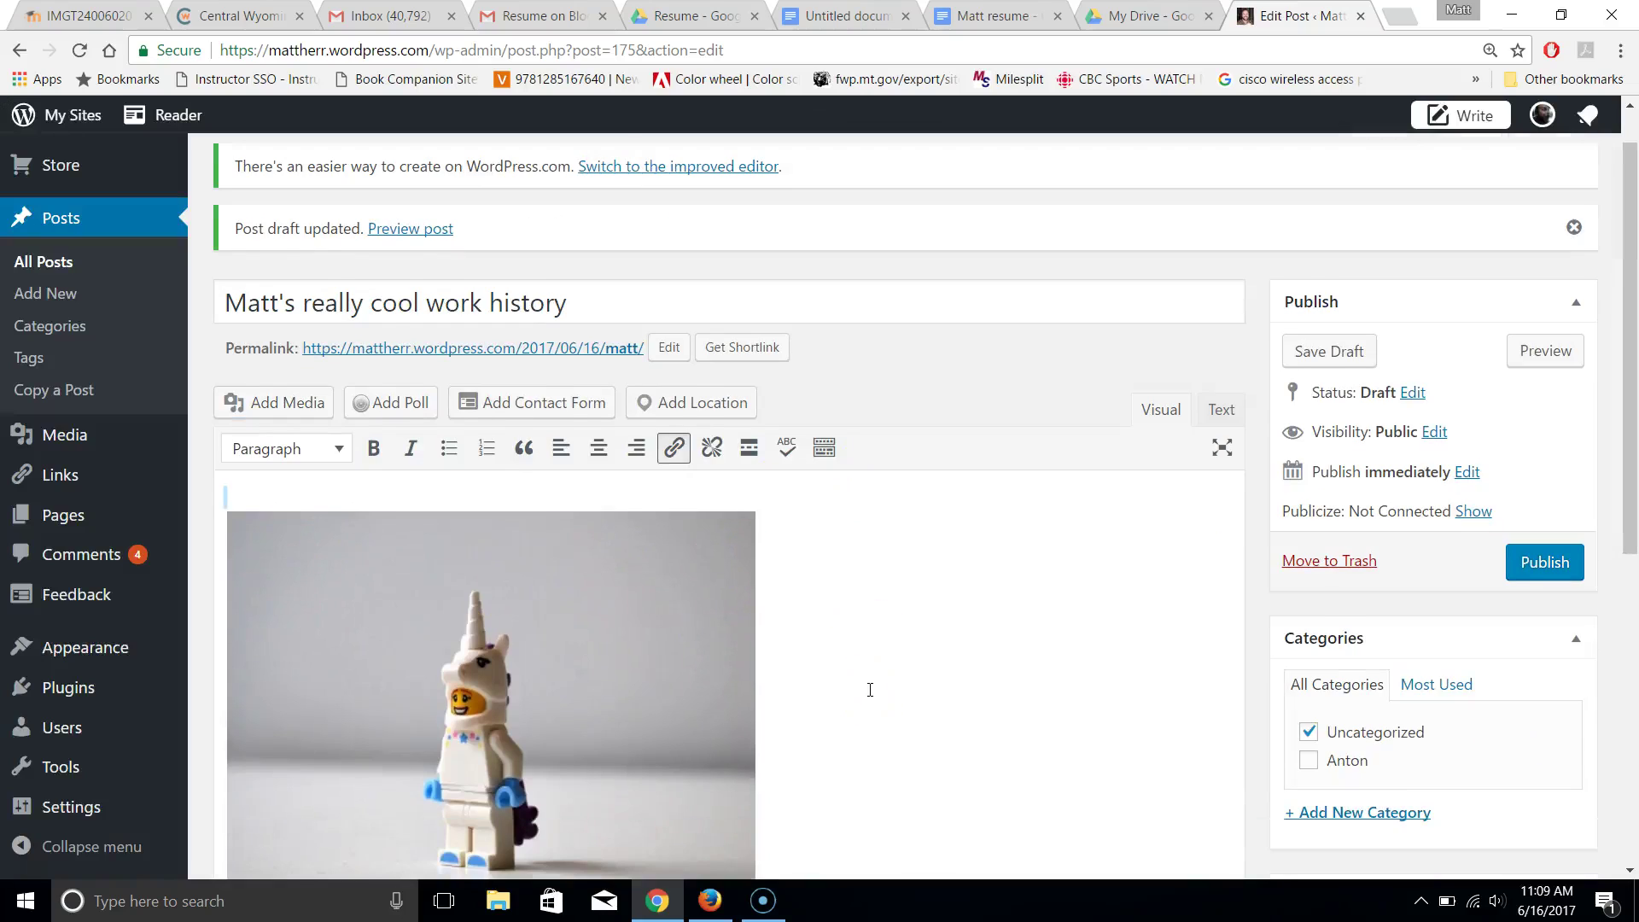
# Link 'link to my resume!' in the opening sentence to the pasted Google Docs resume URL
pyautogui.scroll(-1, 870, 690)
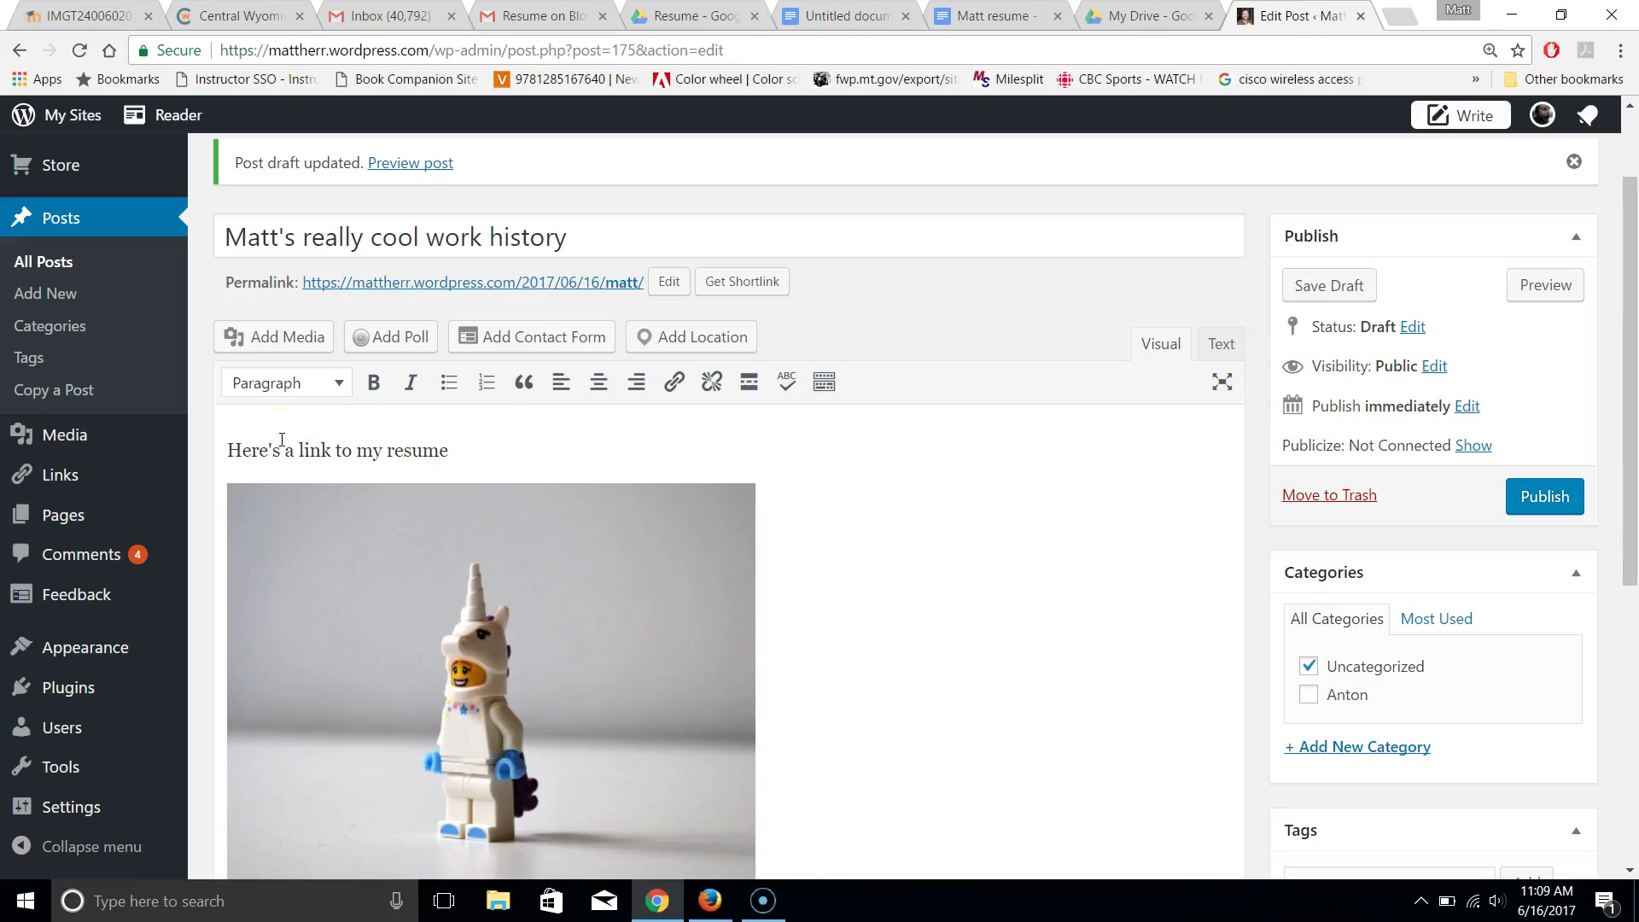
pyautogui.moveTo(301, 452); pyautogui.dragTo(452, 448)
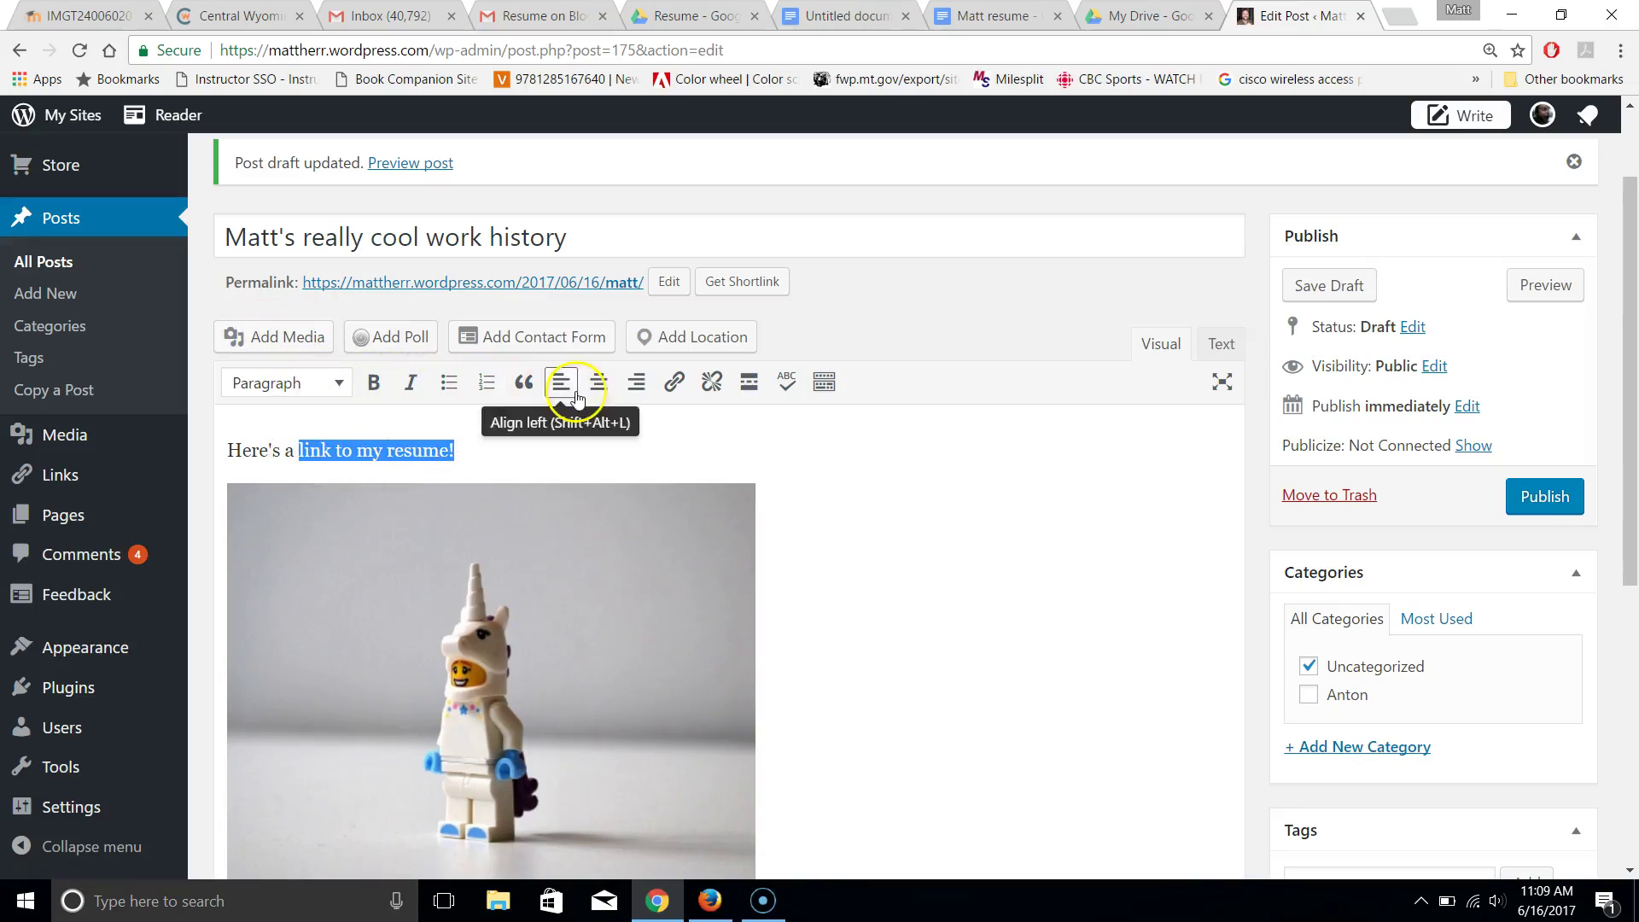
pyautogui.click(675, 390)
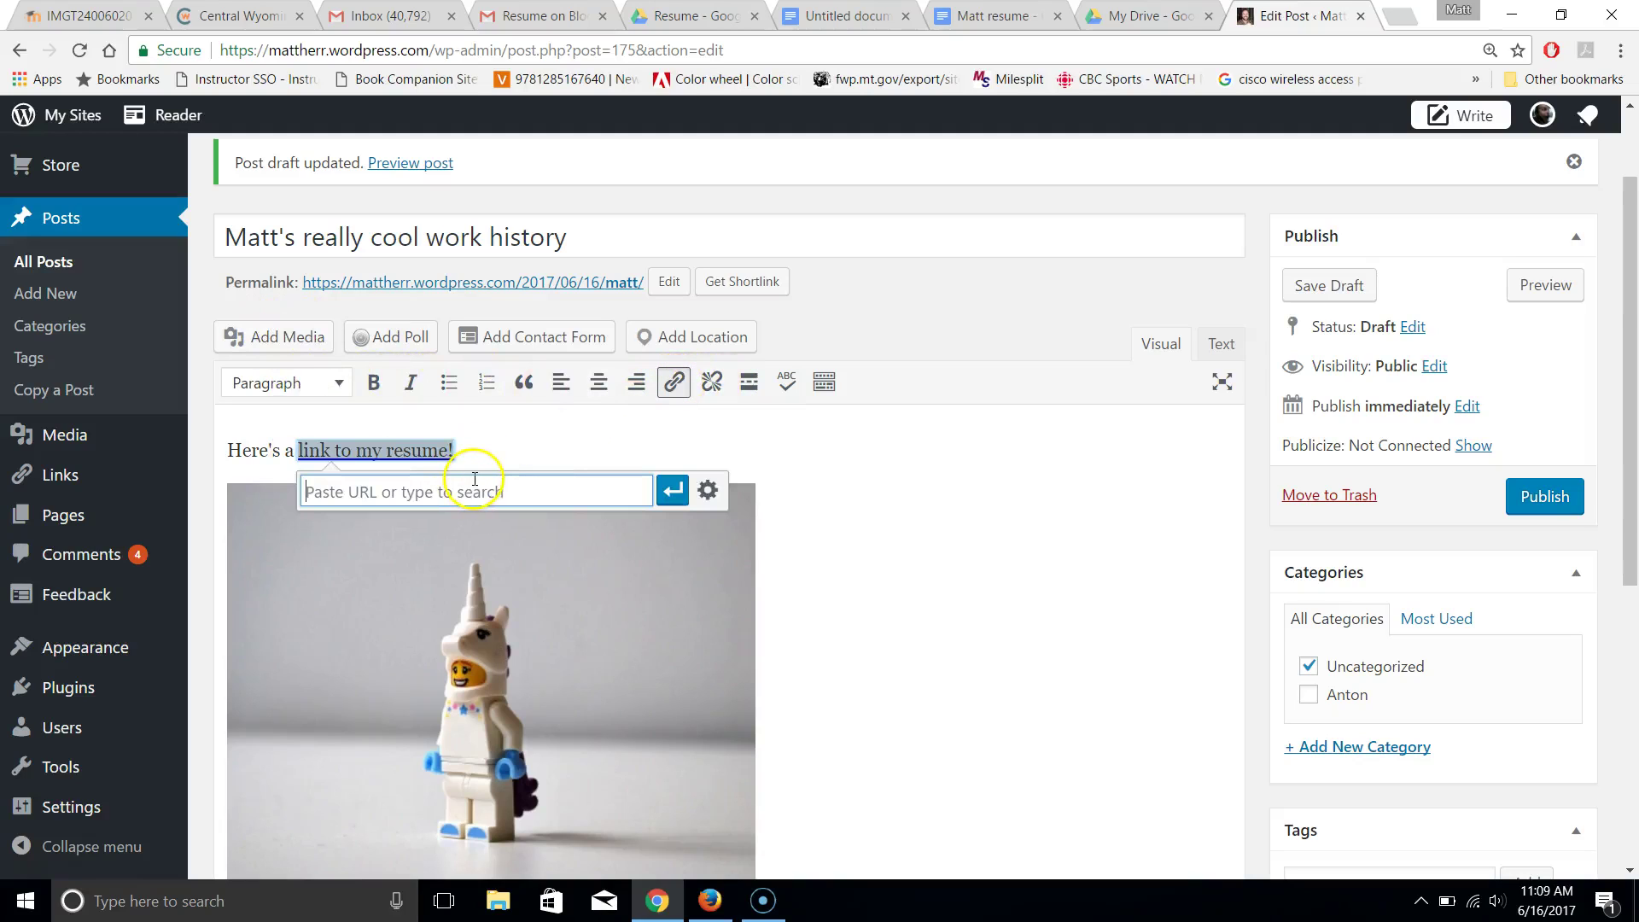
pyautogui.hotkey('ctrl', 'v')
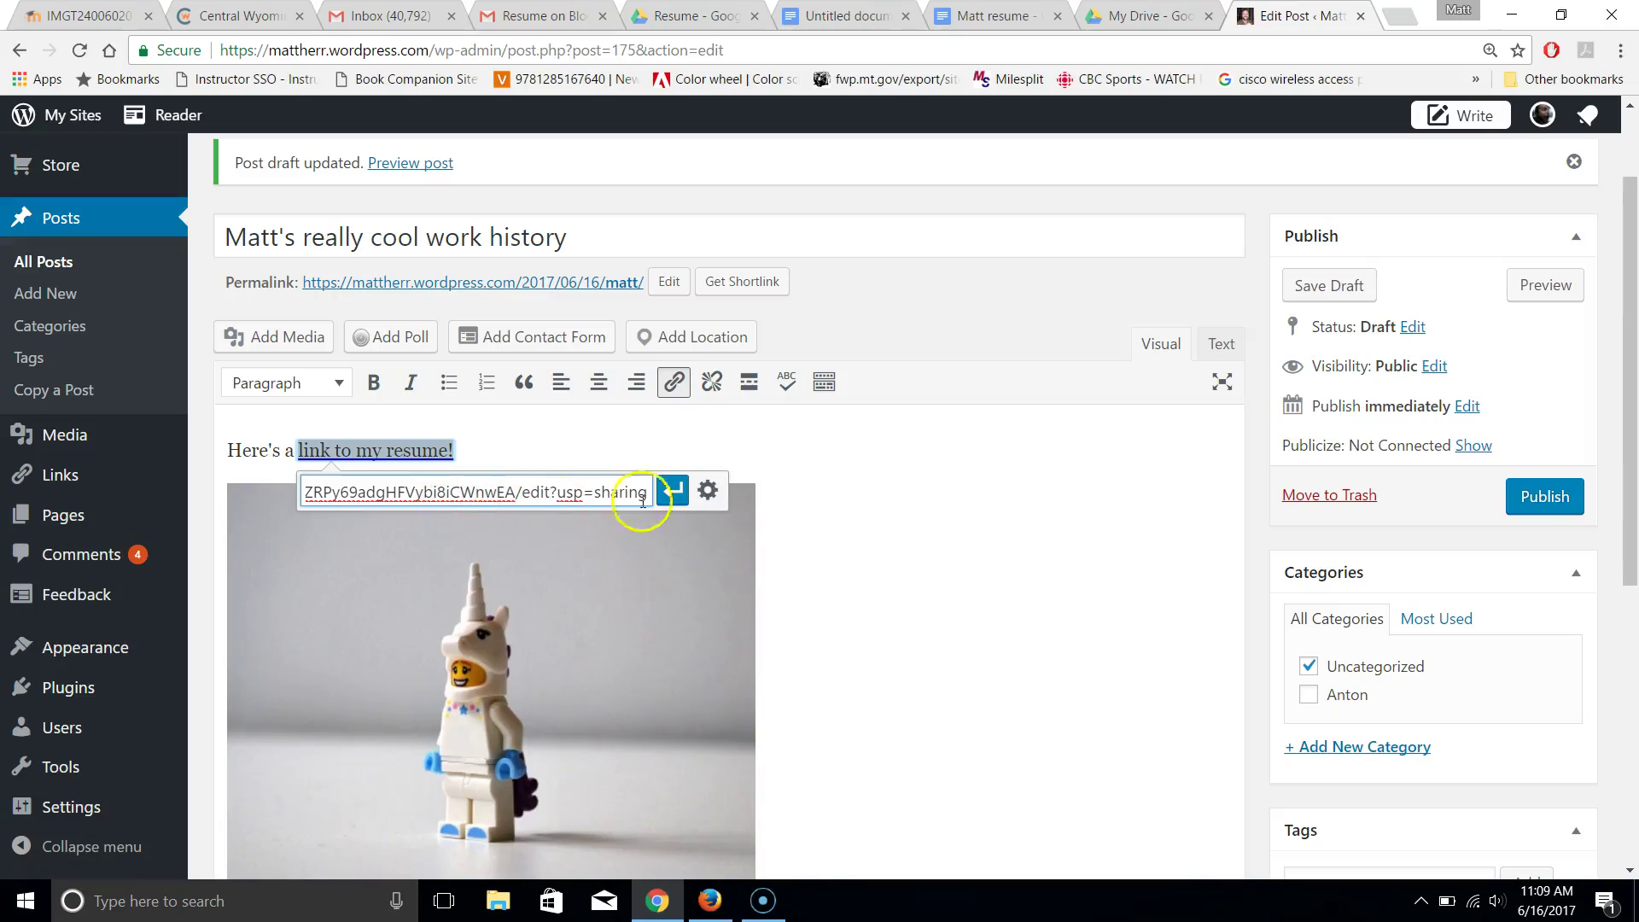
pyautogui.click(674, 492)
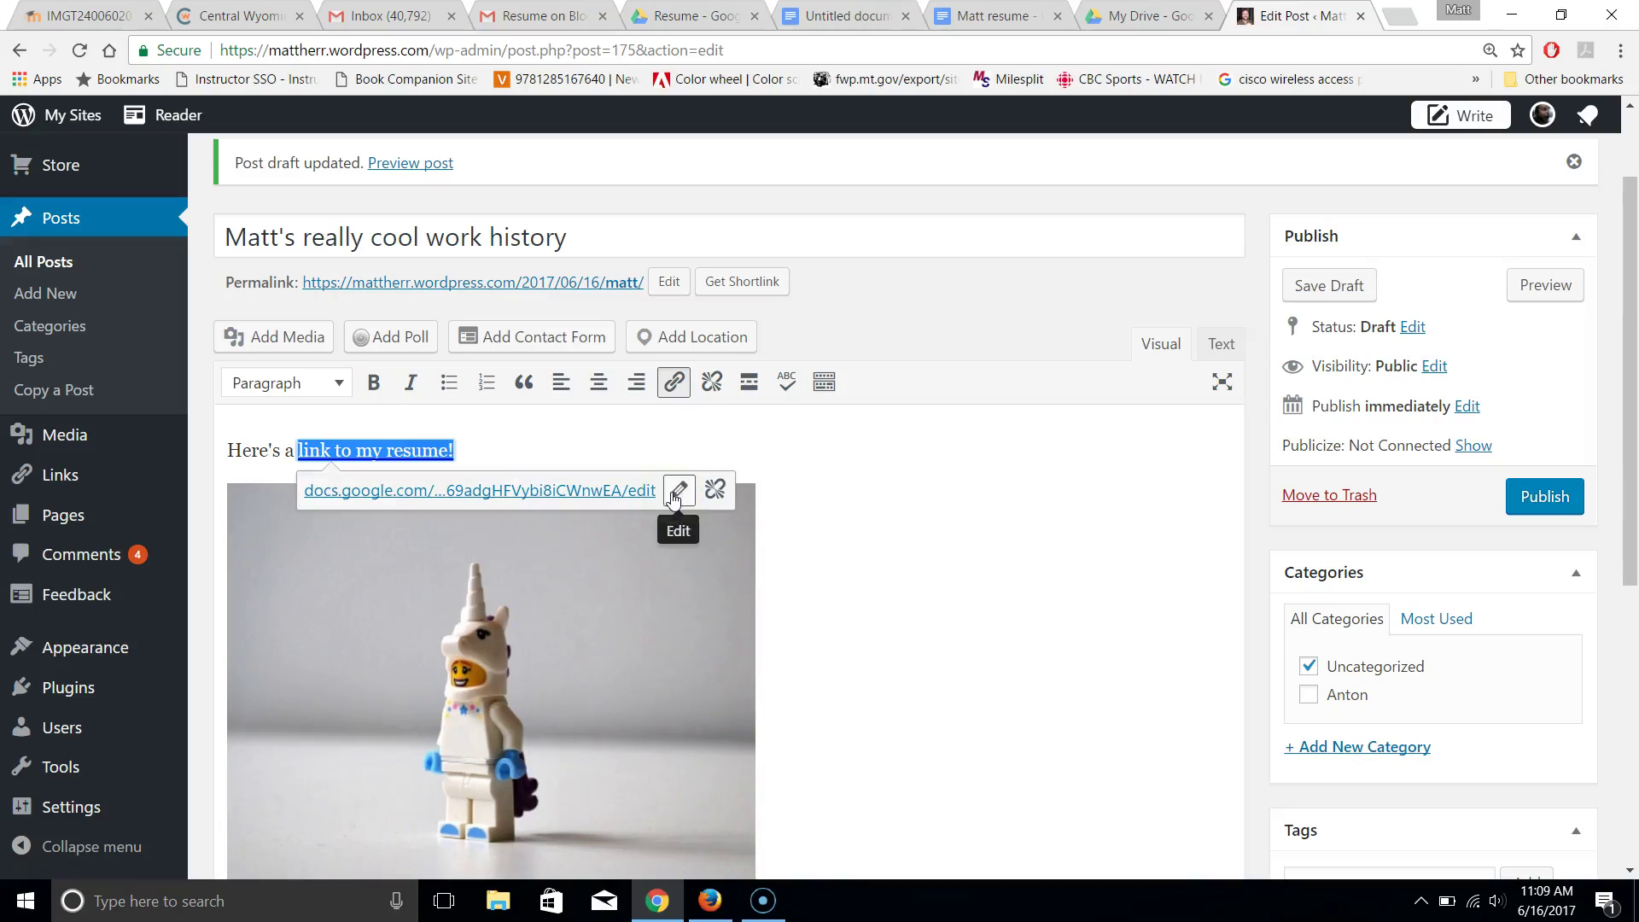
pyautogui.click(989, 535)
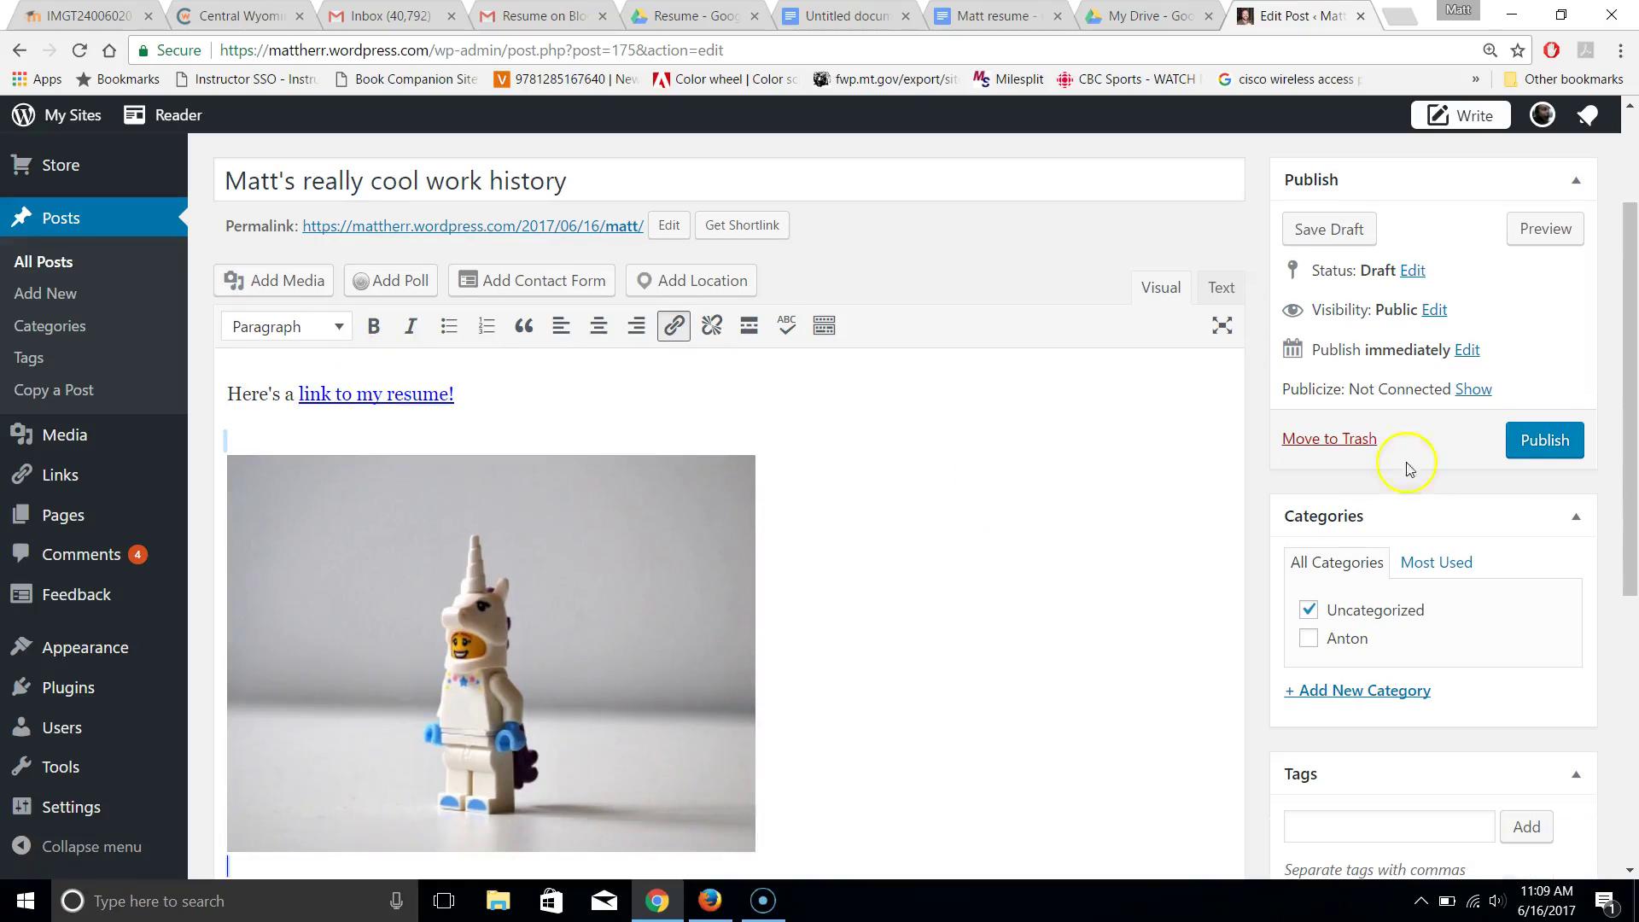
# Publish the work-history post and confirm, making it live on the blog
pyautogui.click(1552, 441)
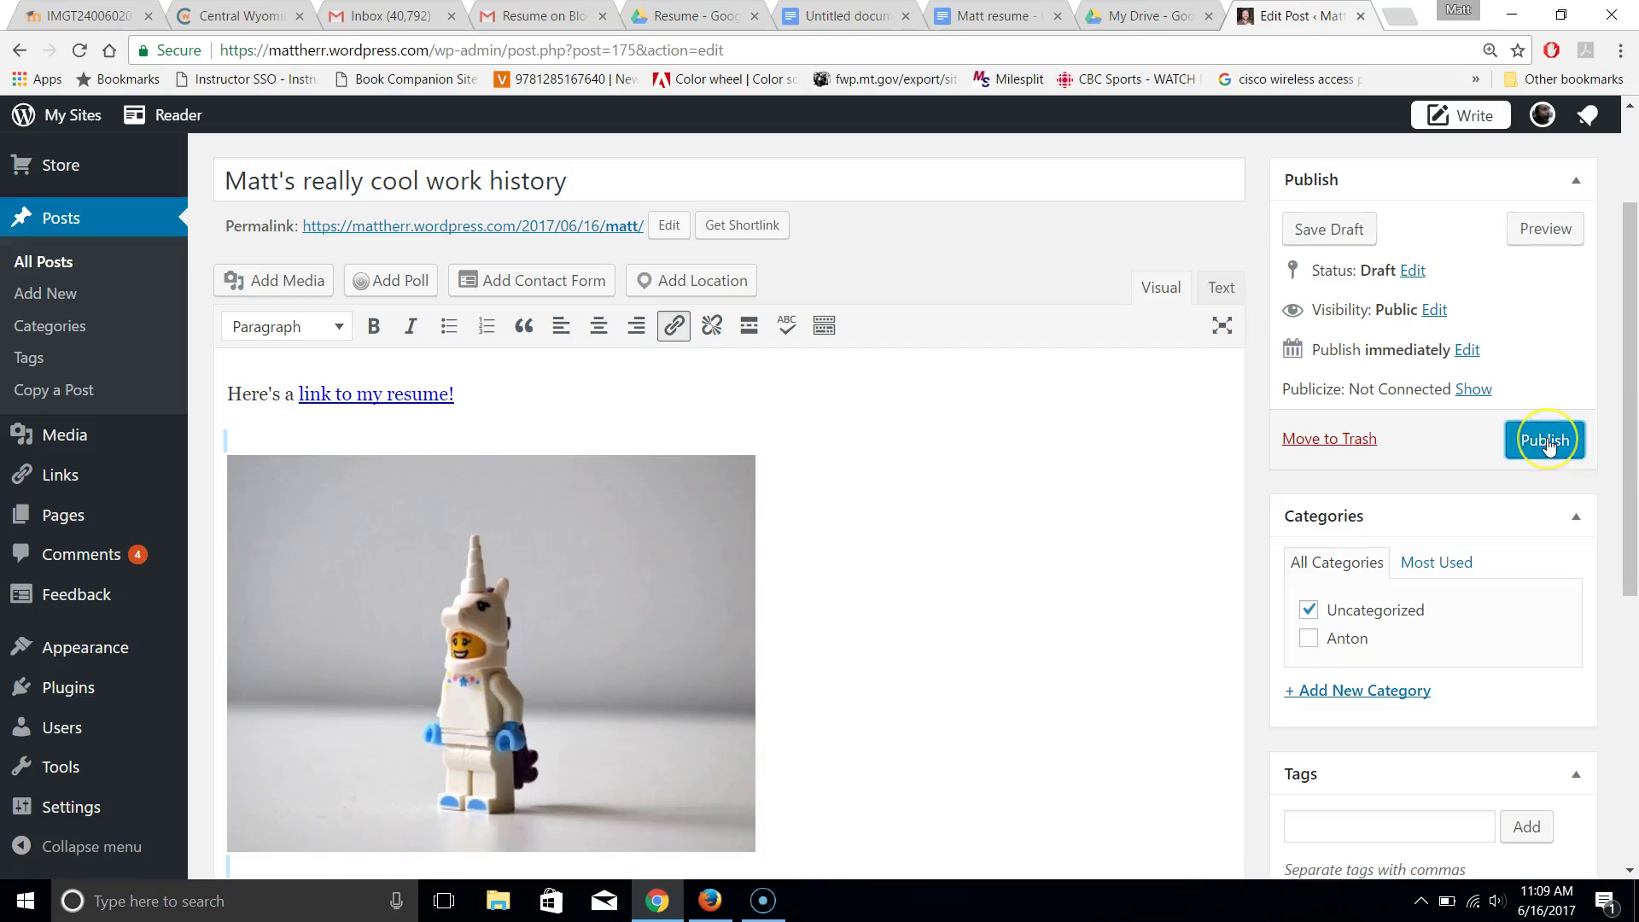
pyautogui.click(1547, 442)
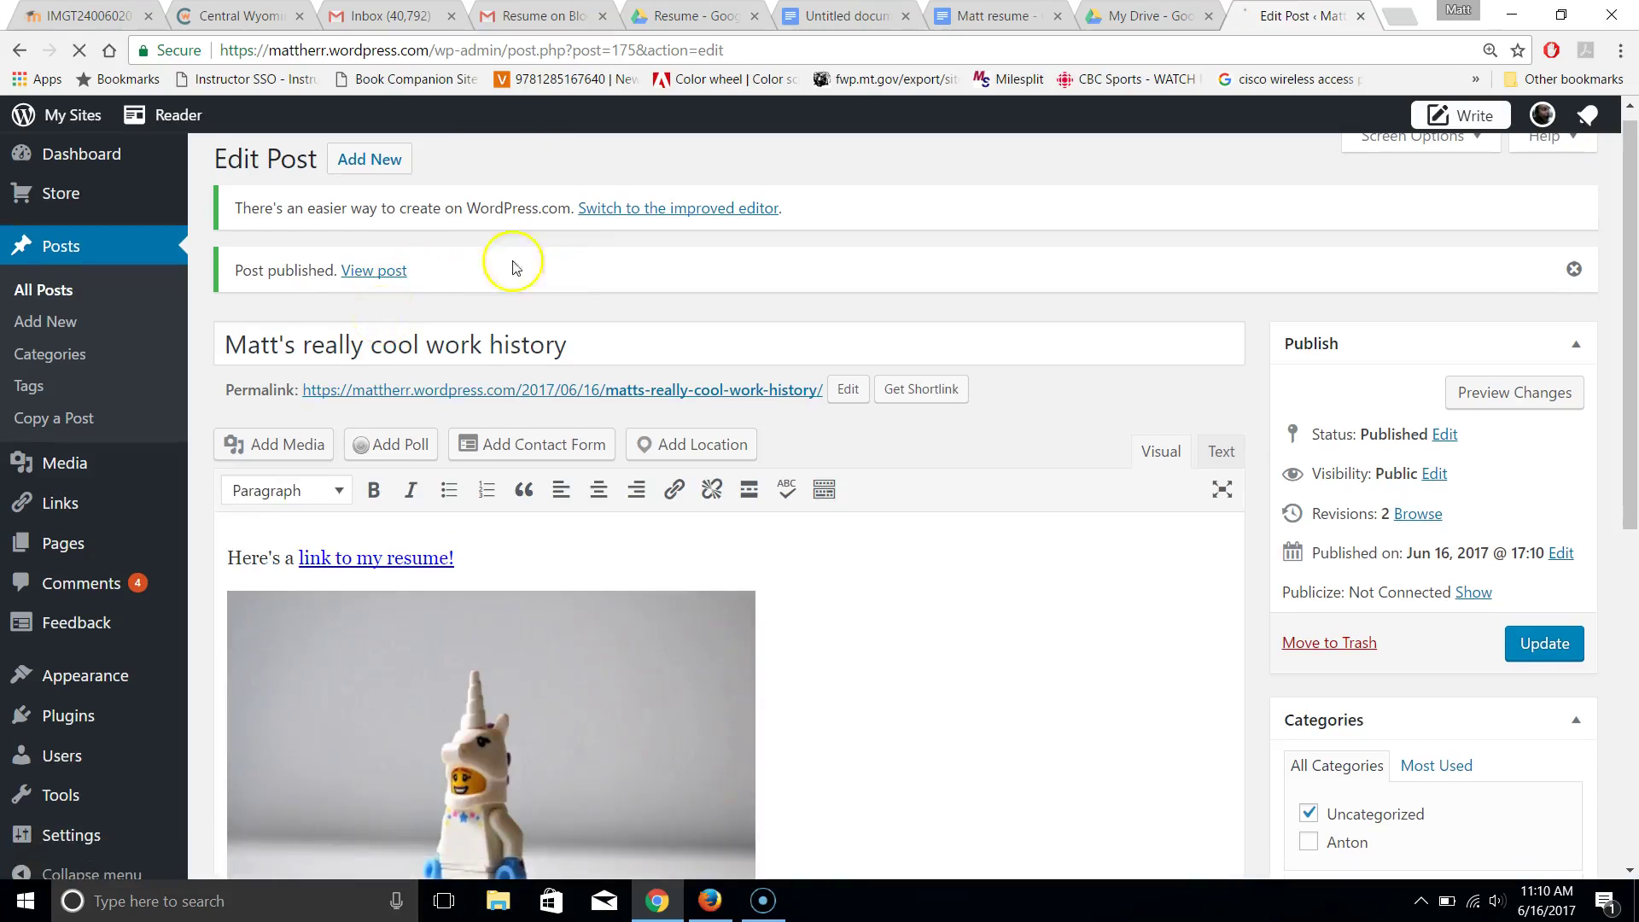
# Load mattherr.wordpress.com and follow the live post's resume link to the Google Doc
pyautogui.moveTo(428, 50); pyautogui.dragTo(1033, 99)
pyautogui.press('BackSpace')
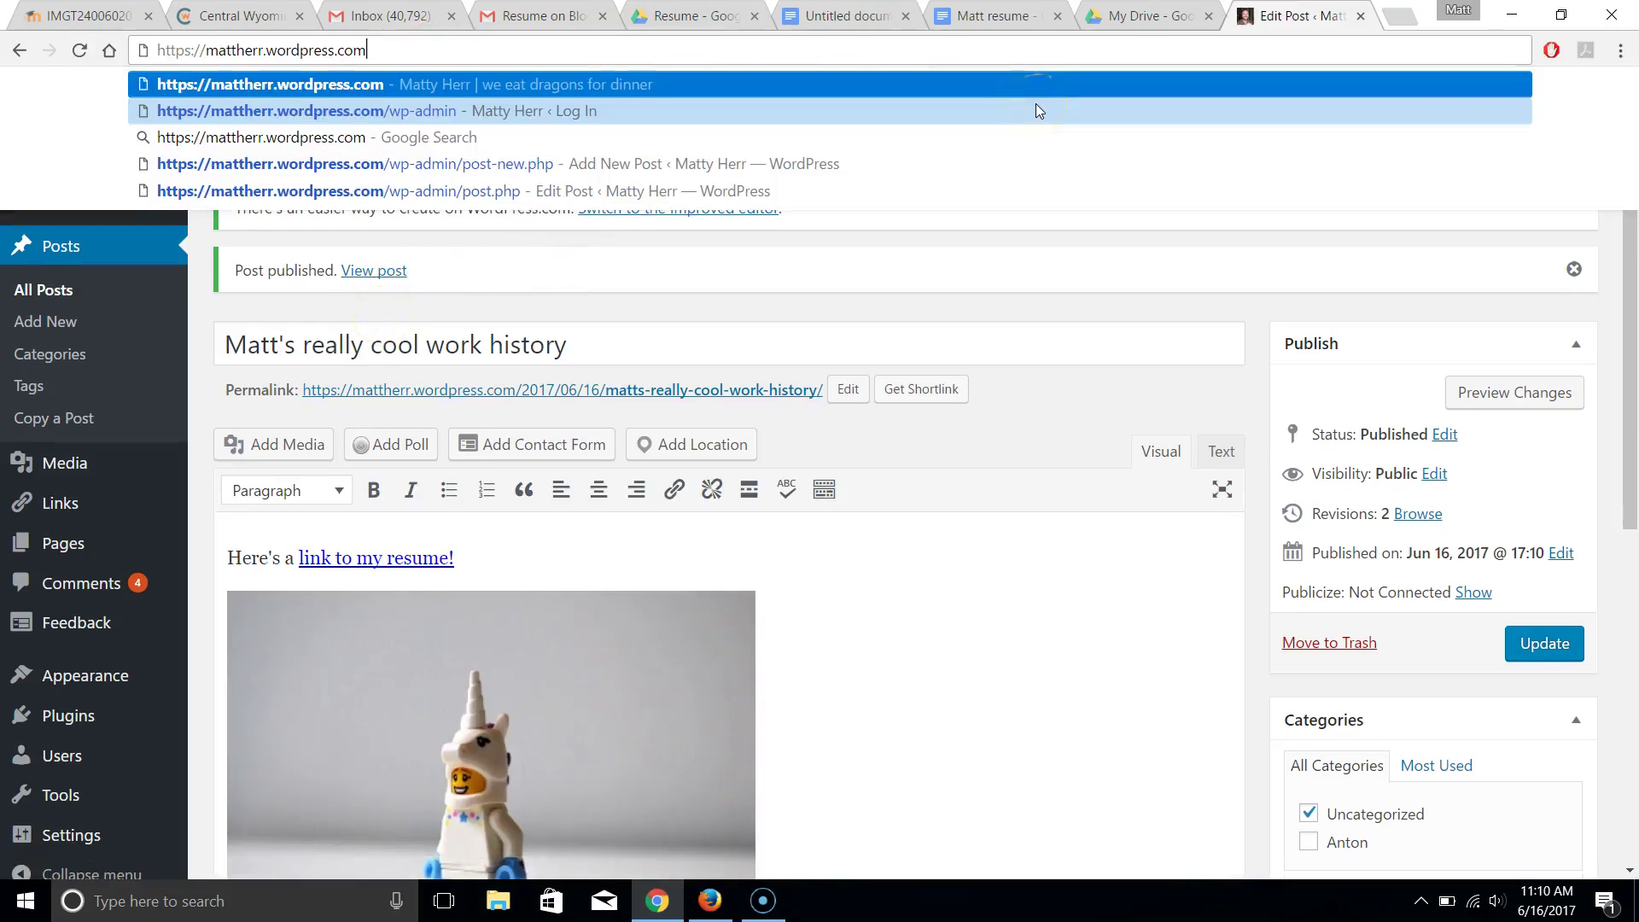
pyautogui.press('Return')
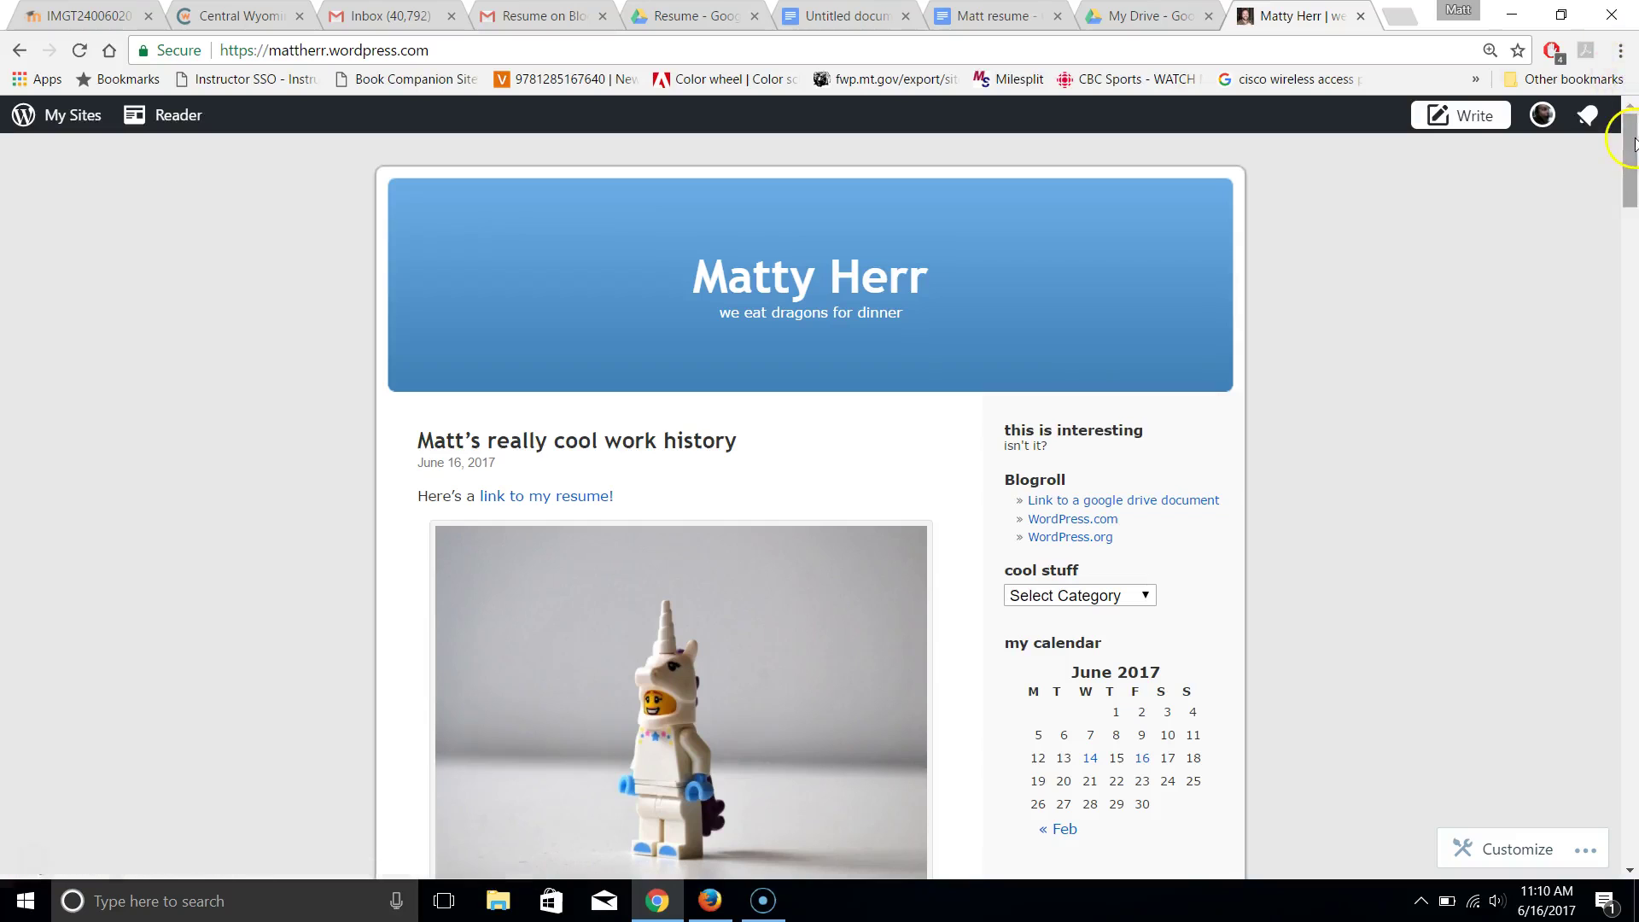
pyautogui.moveTo(1634, 145)
pyautogui.mouseDown()
pyautogui.moveTo(1633, 246)
pyautogui.moveTo(1623, 142)
pyautogui.mouseUp()
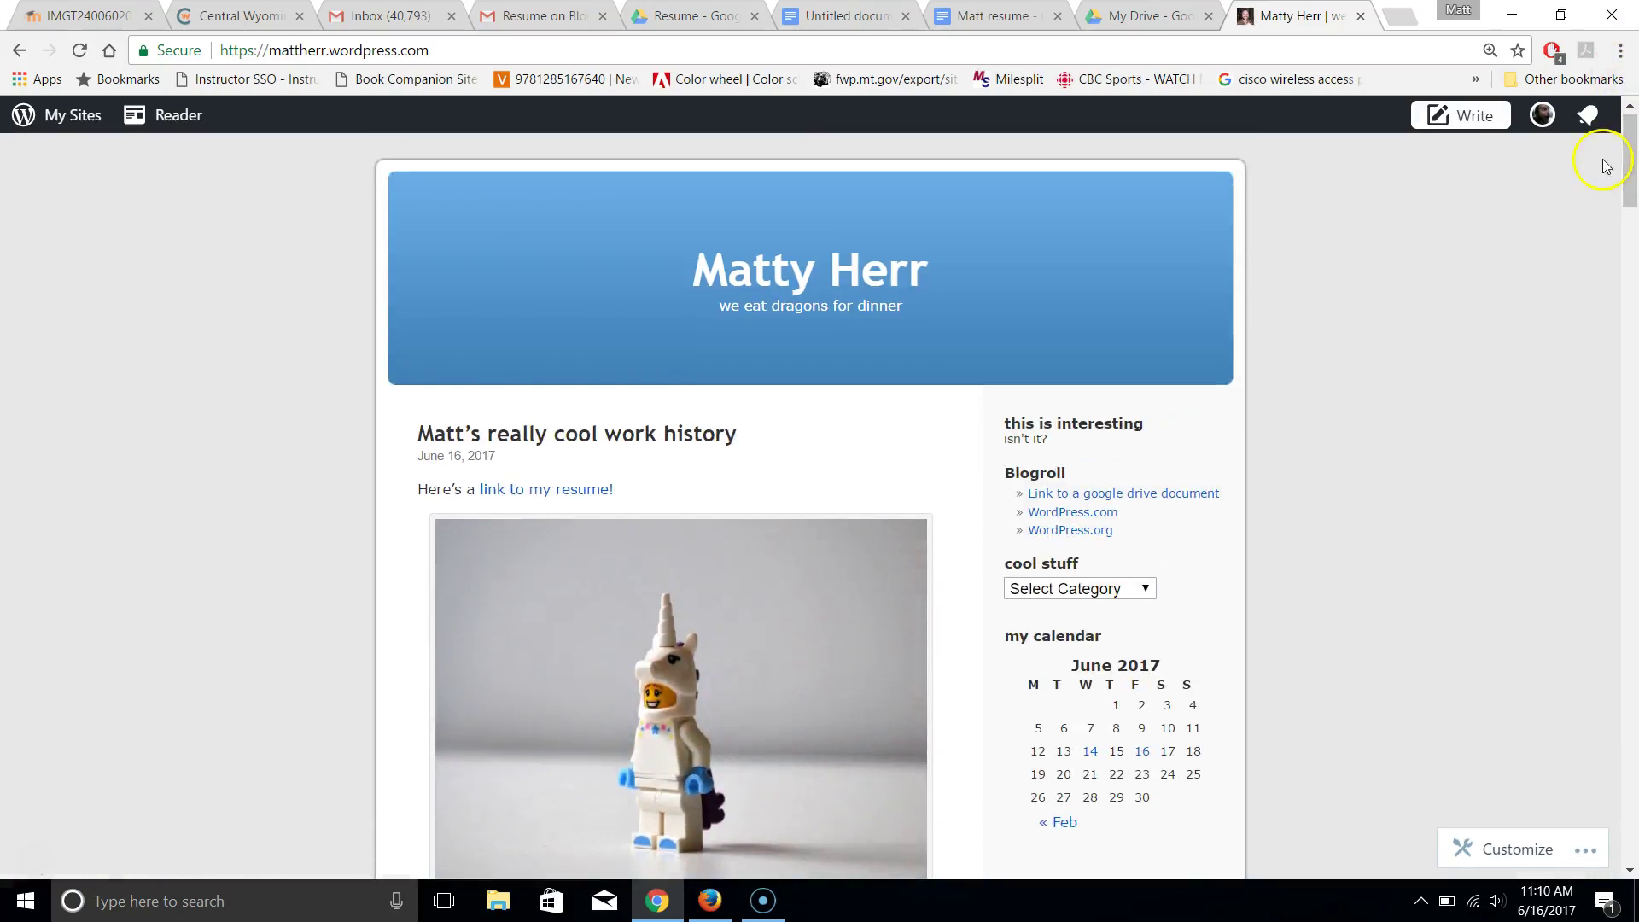
pyautogui.click(583, 491)
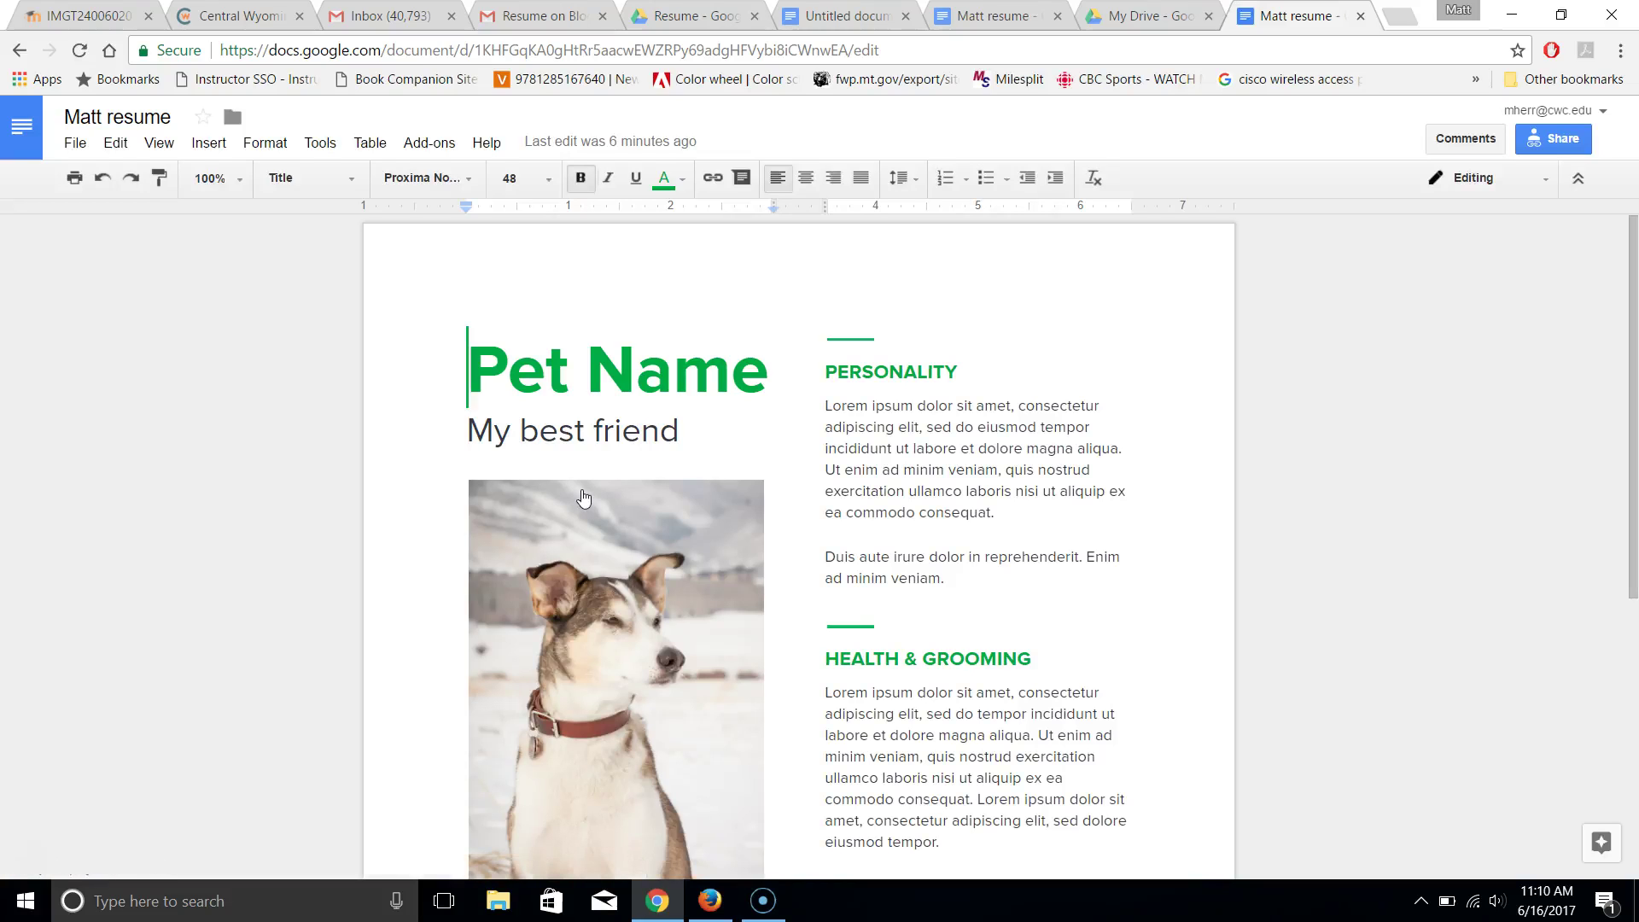
pyautogui.click(1411, 23)
# Go to blogger.com and list all of the current blog's posts: 7 posts, 4 published
pyautogui.write('bloo')
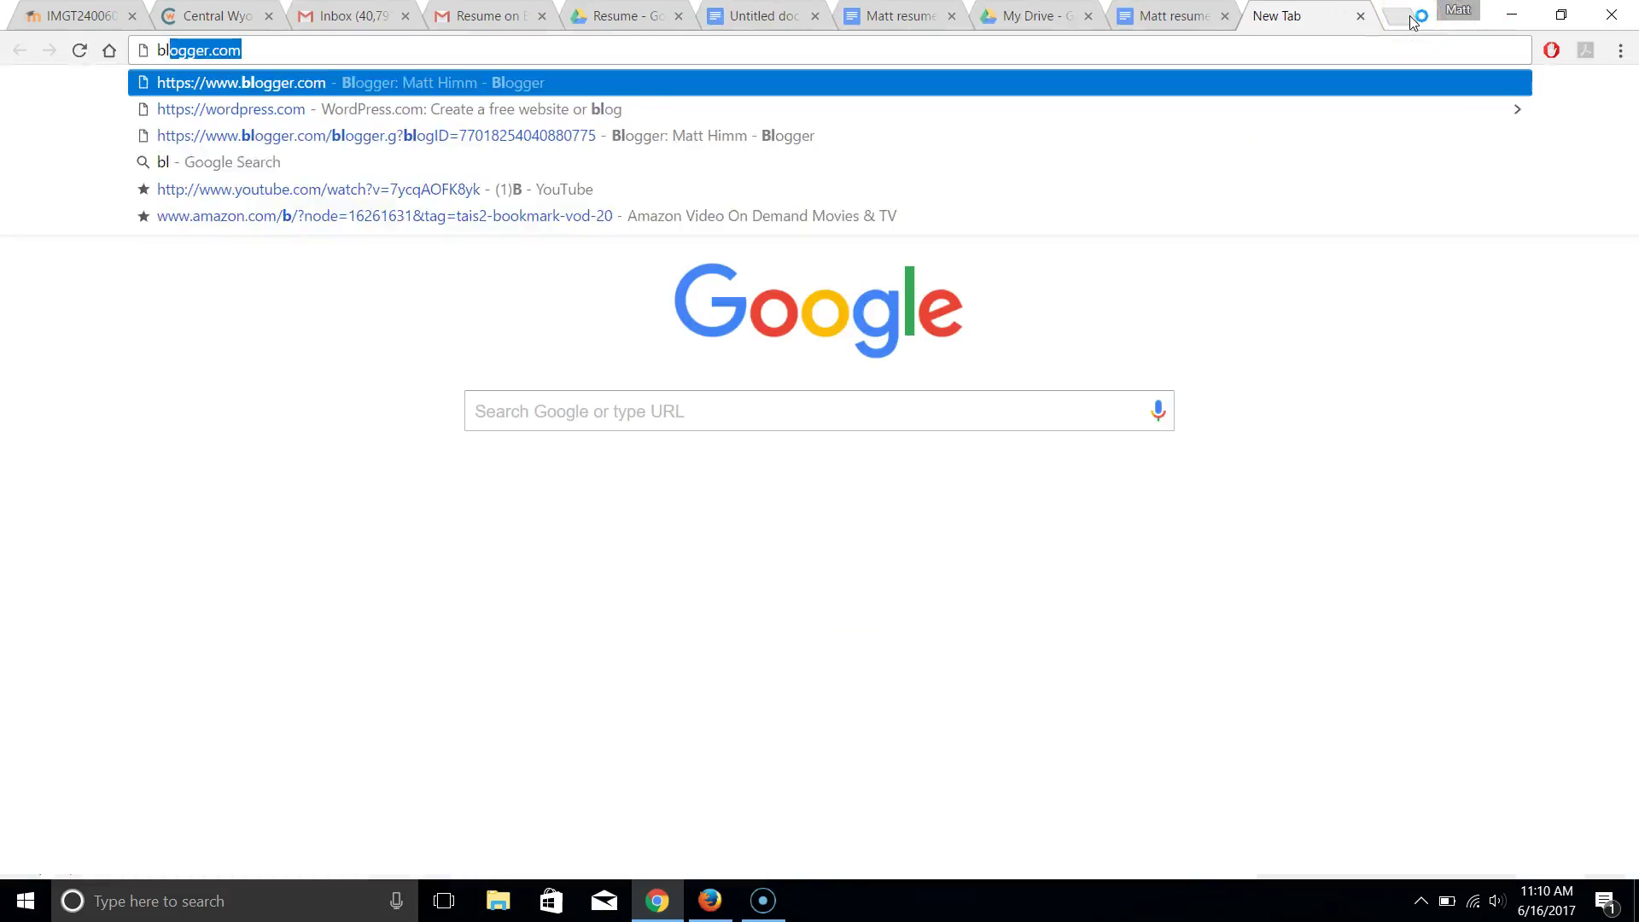
pyautogui.press('BackSpace')
pyautogui.write('gger')
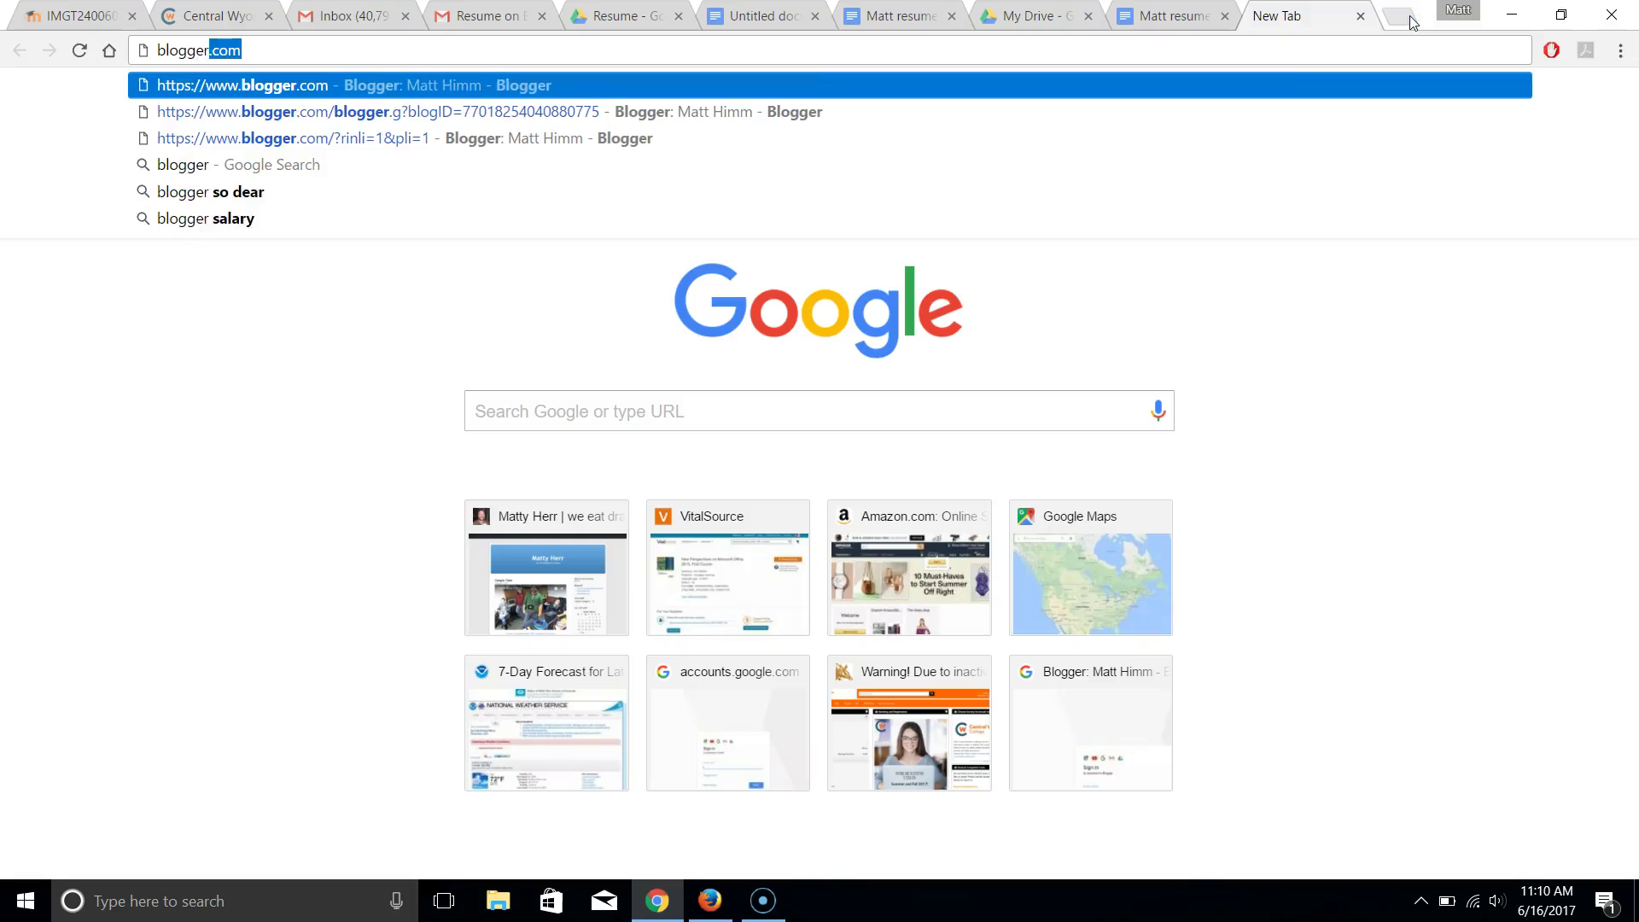
pyautogui.press('Return')
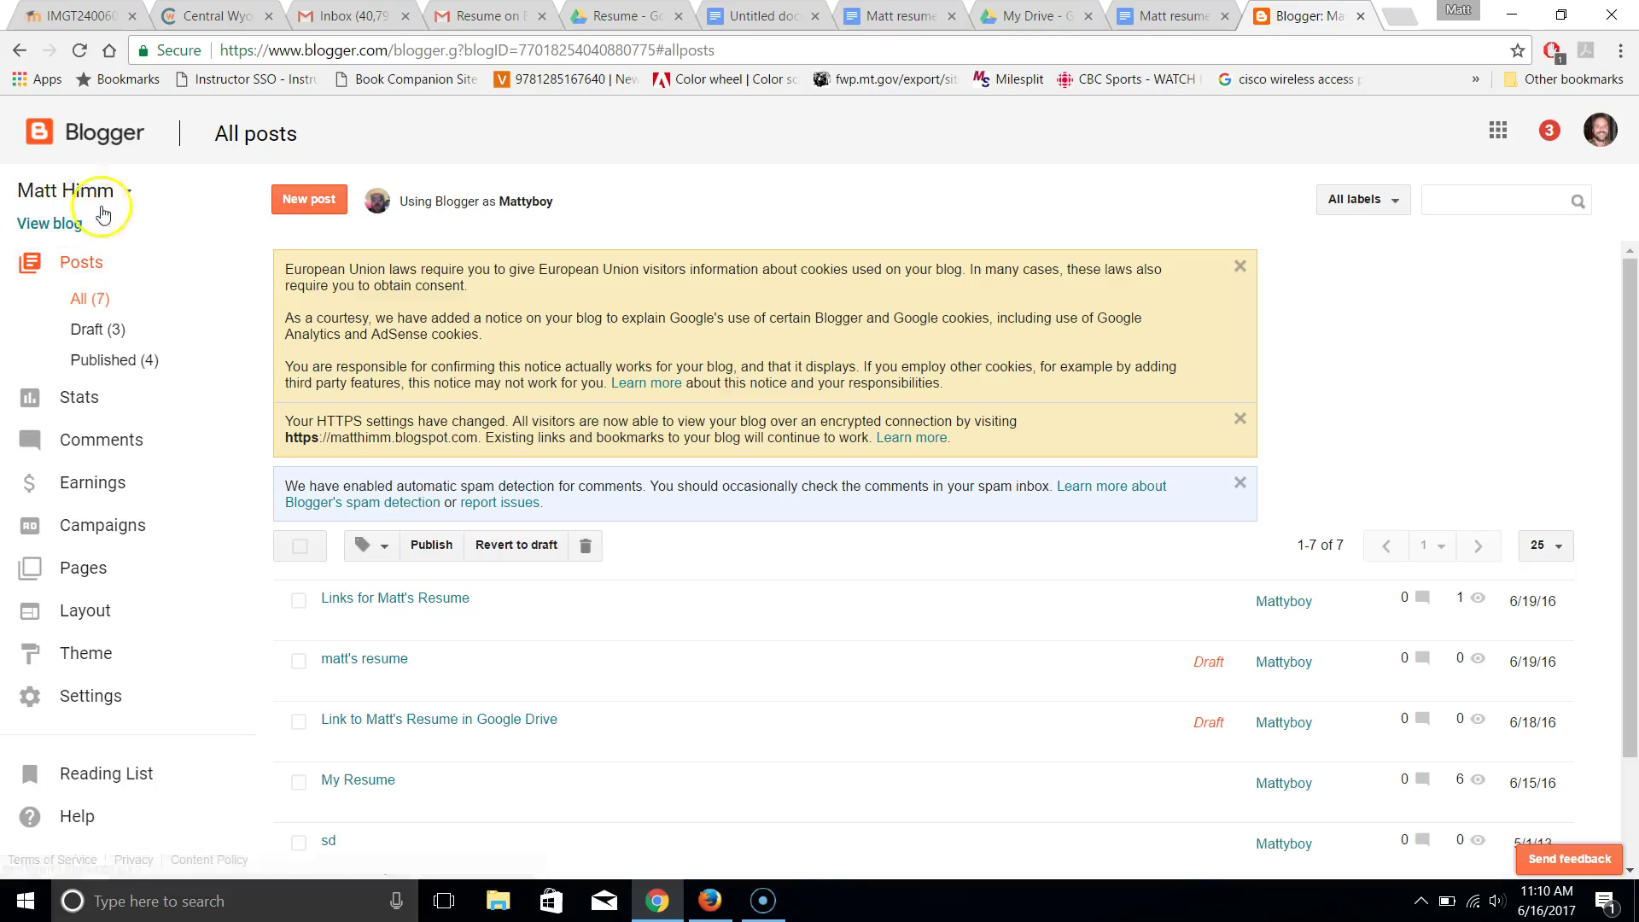
pyautogui.click(130, 195)
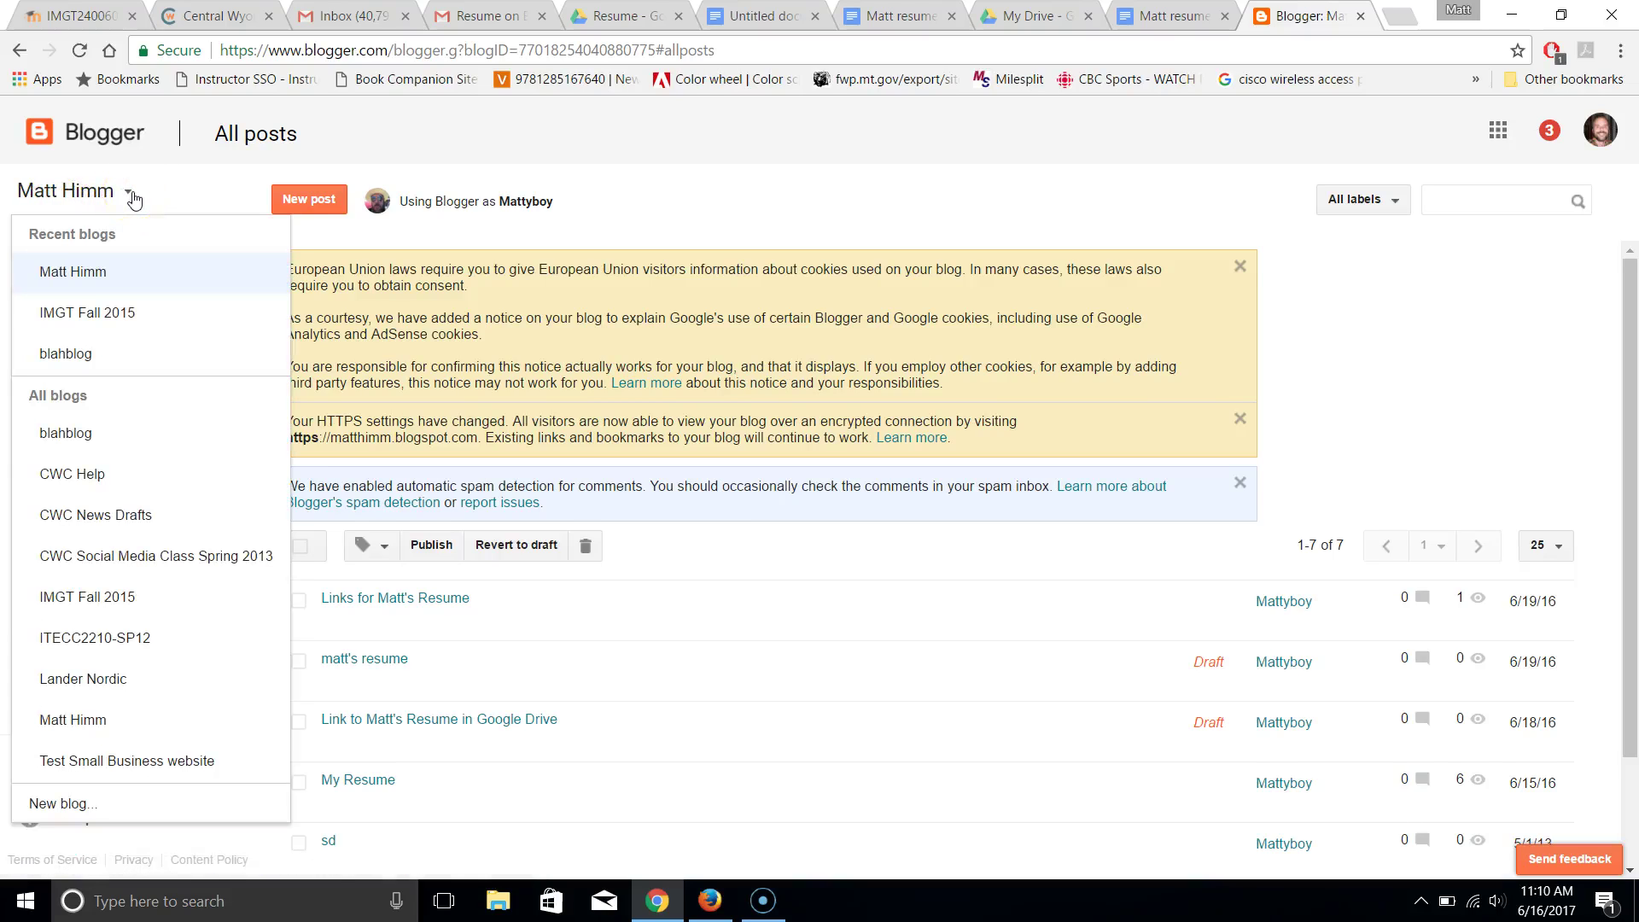
pyautogui.click(132, 198)
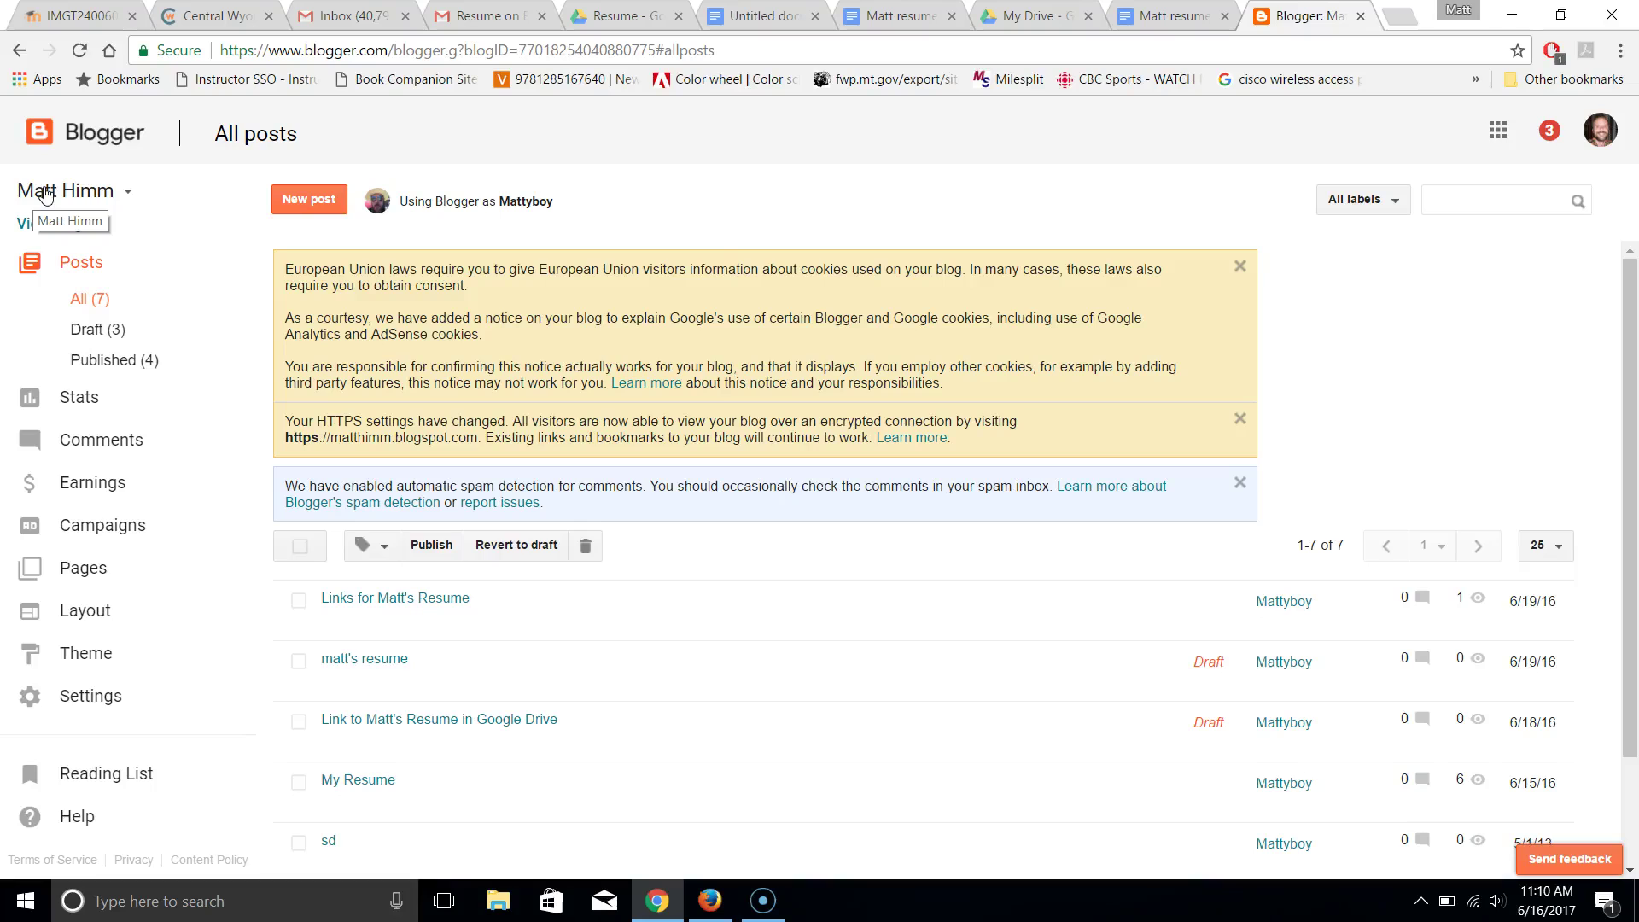
pyautogui.click(81, 265)
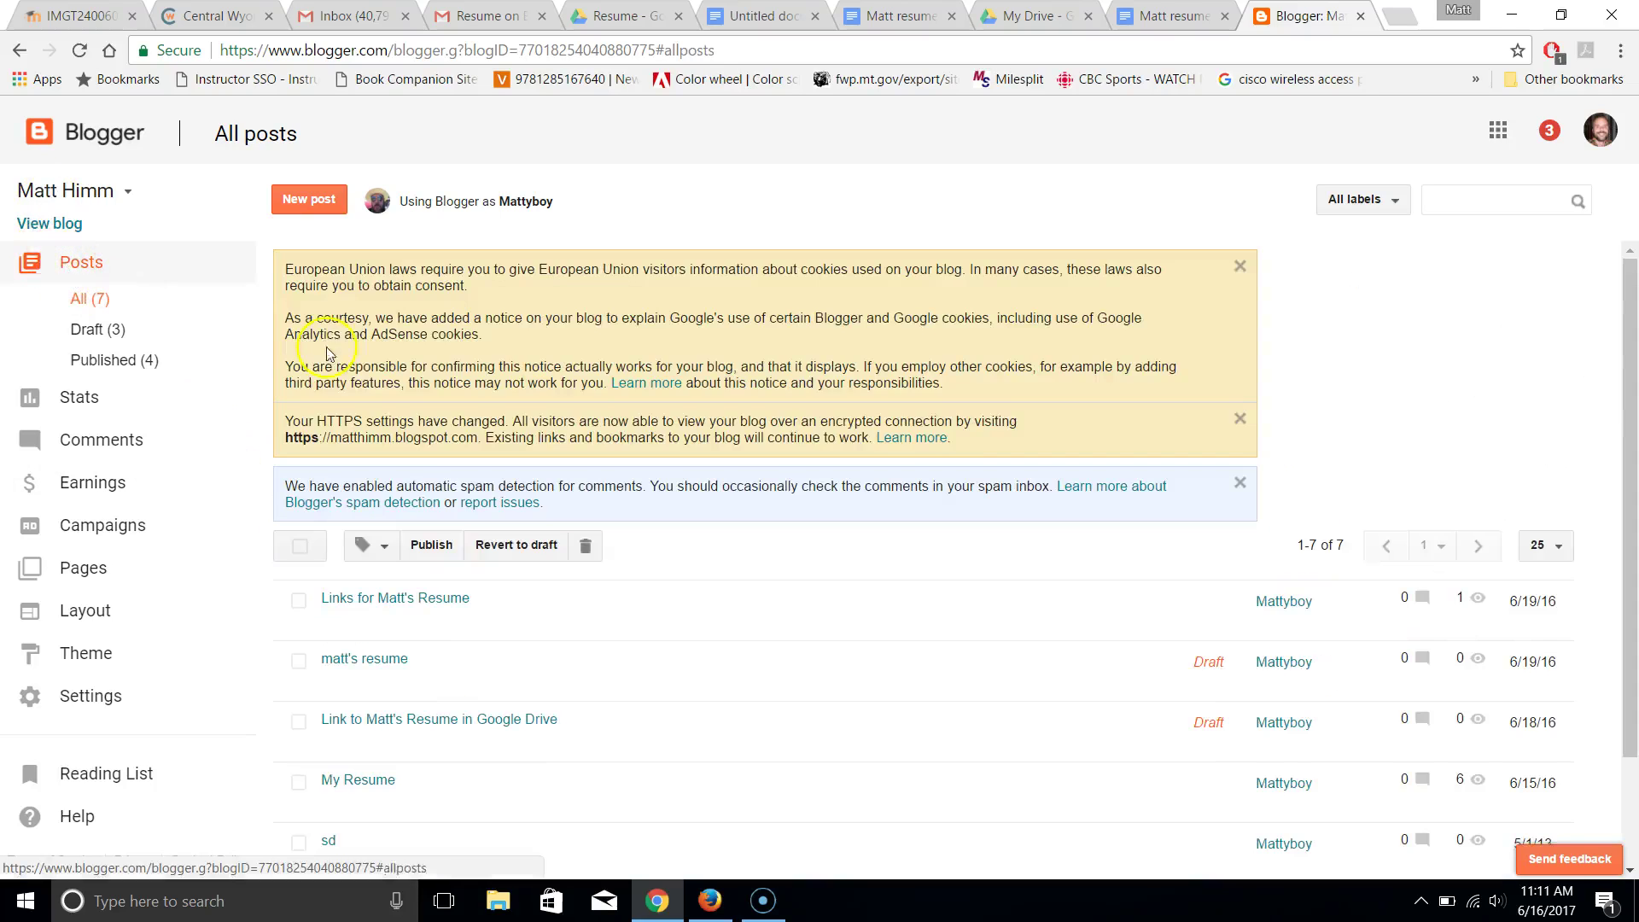
# Start a new Blogger post and bring up Add Images from its body
pyautogui.click(308, 201)
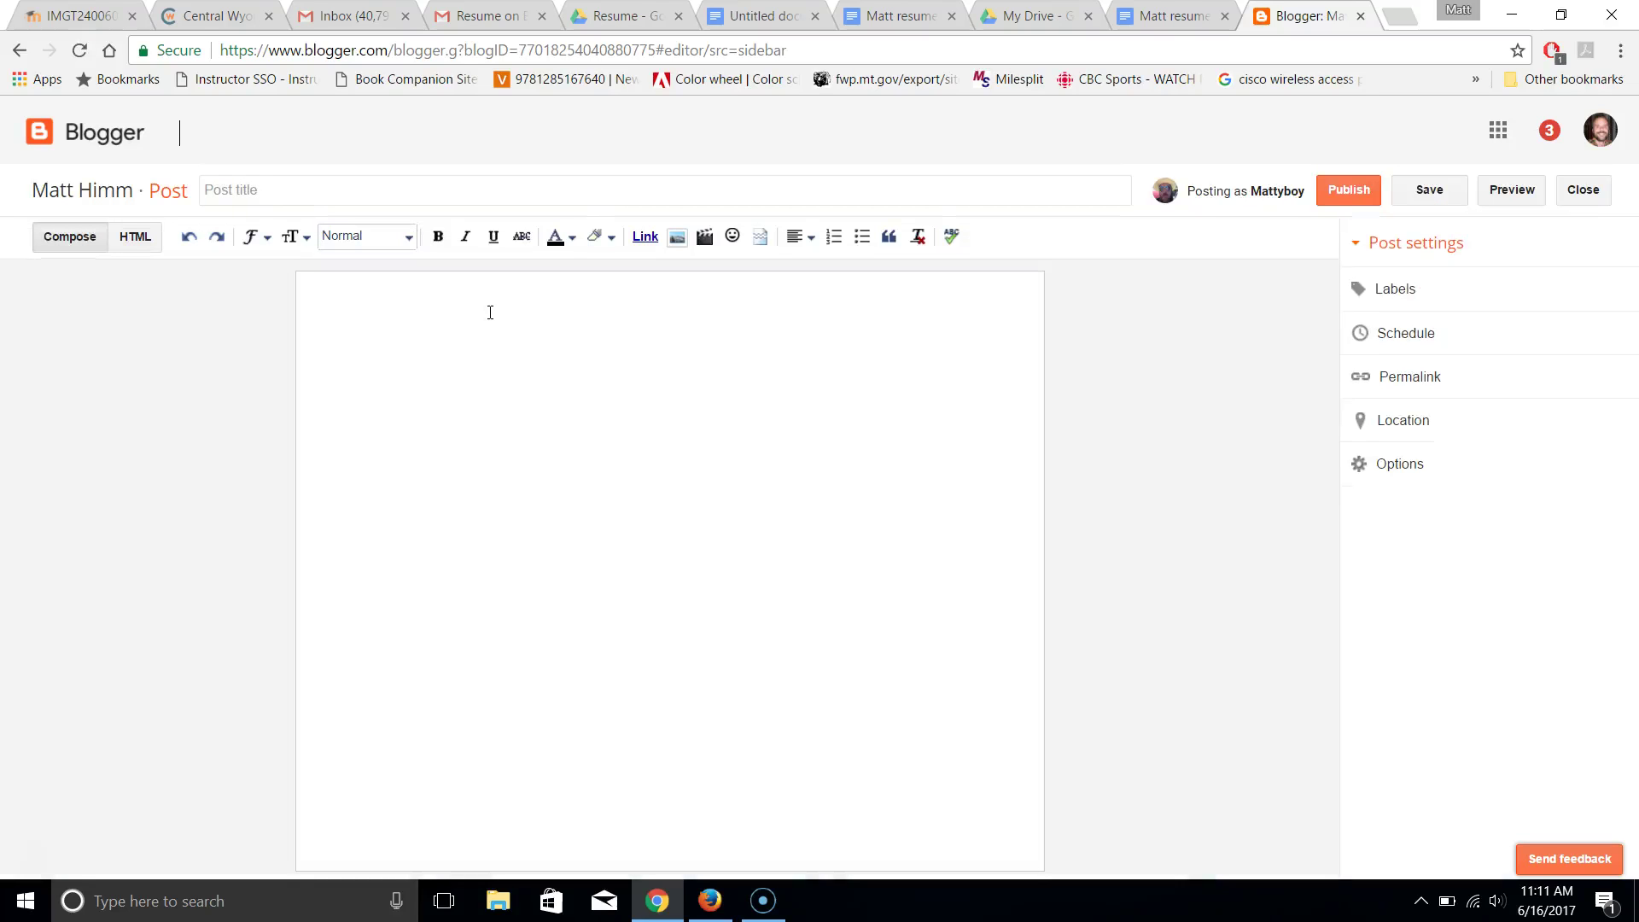
pyautogui.click(498, 372)
pyautogui.click(626, 372)
pyautogui.click(509, 318)
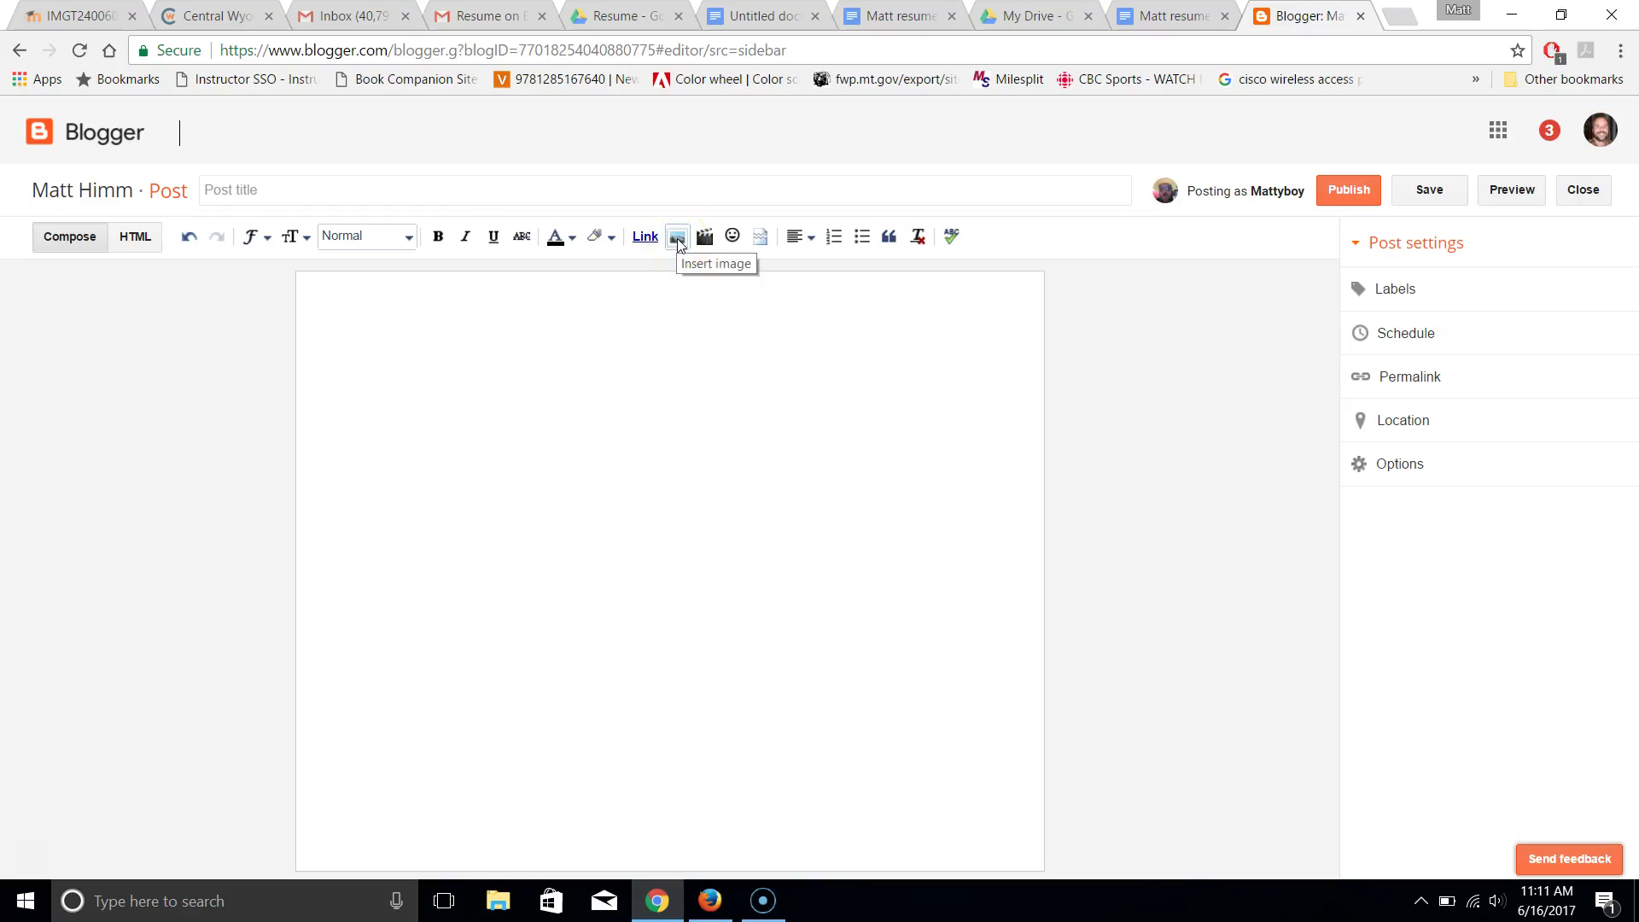
pyautogui.click(677, 238)
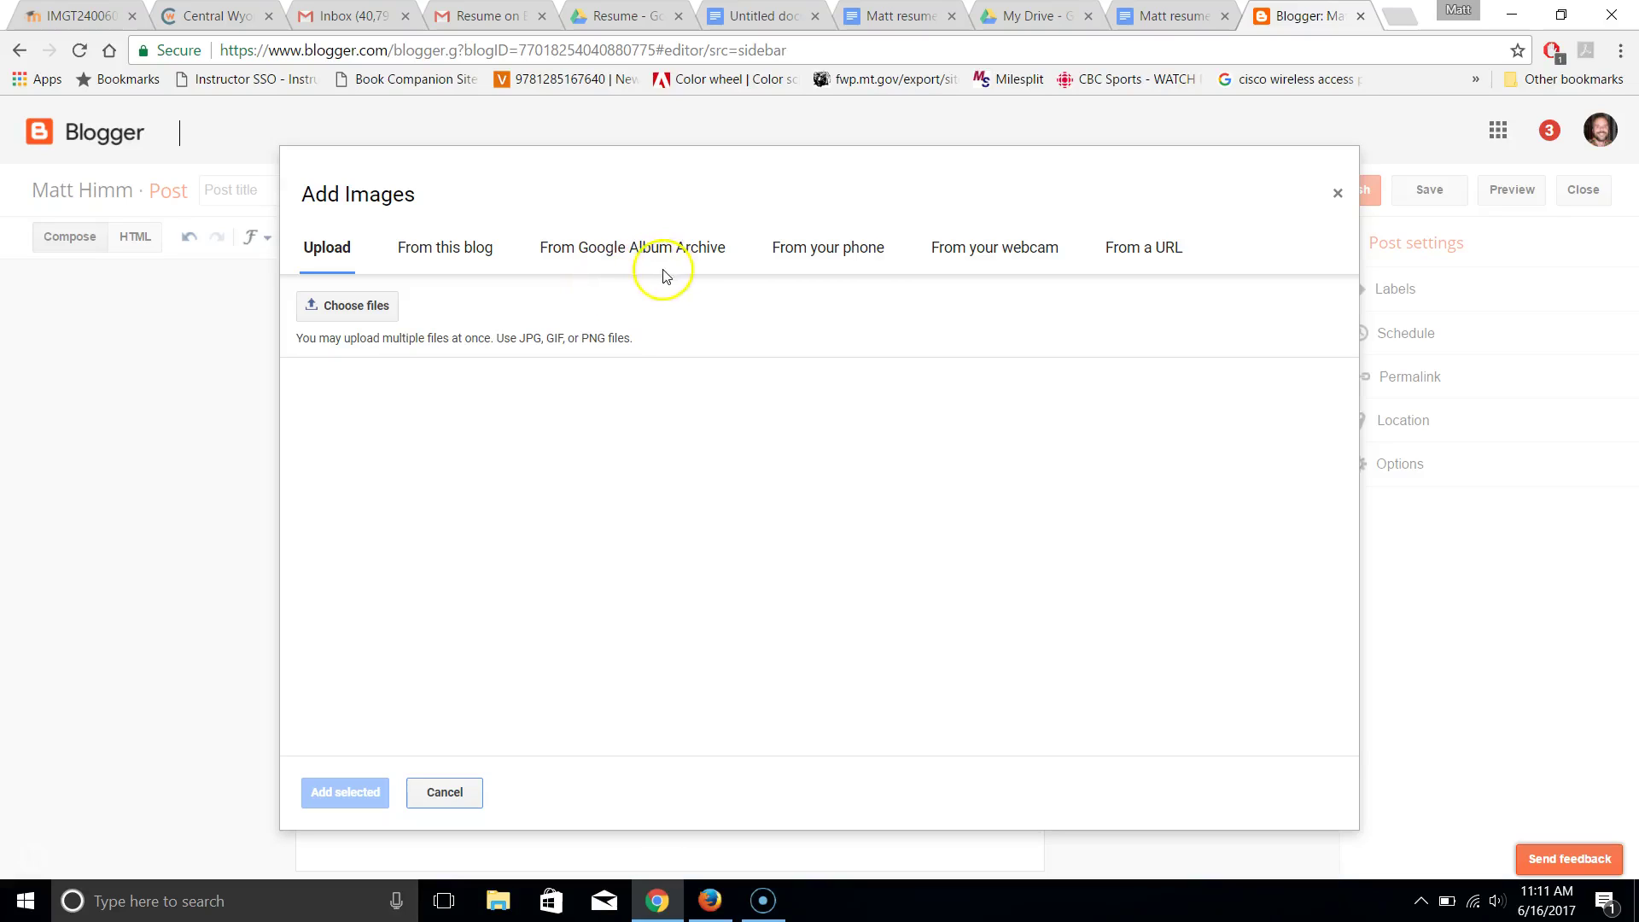
# Add the flexing-man photo from the Magical Mystery Canoe Trip 5-2017 Google album archive
pyautogui.click(645, 247)
pyautogui.click(641, 250)
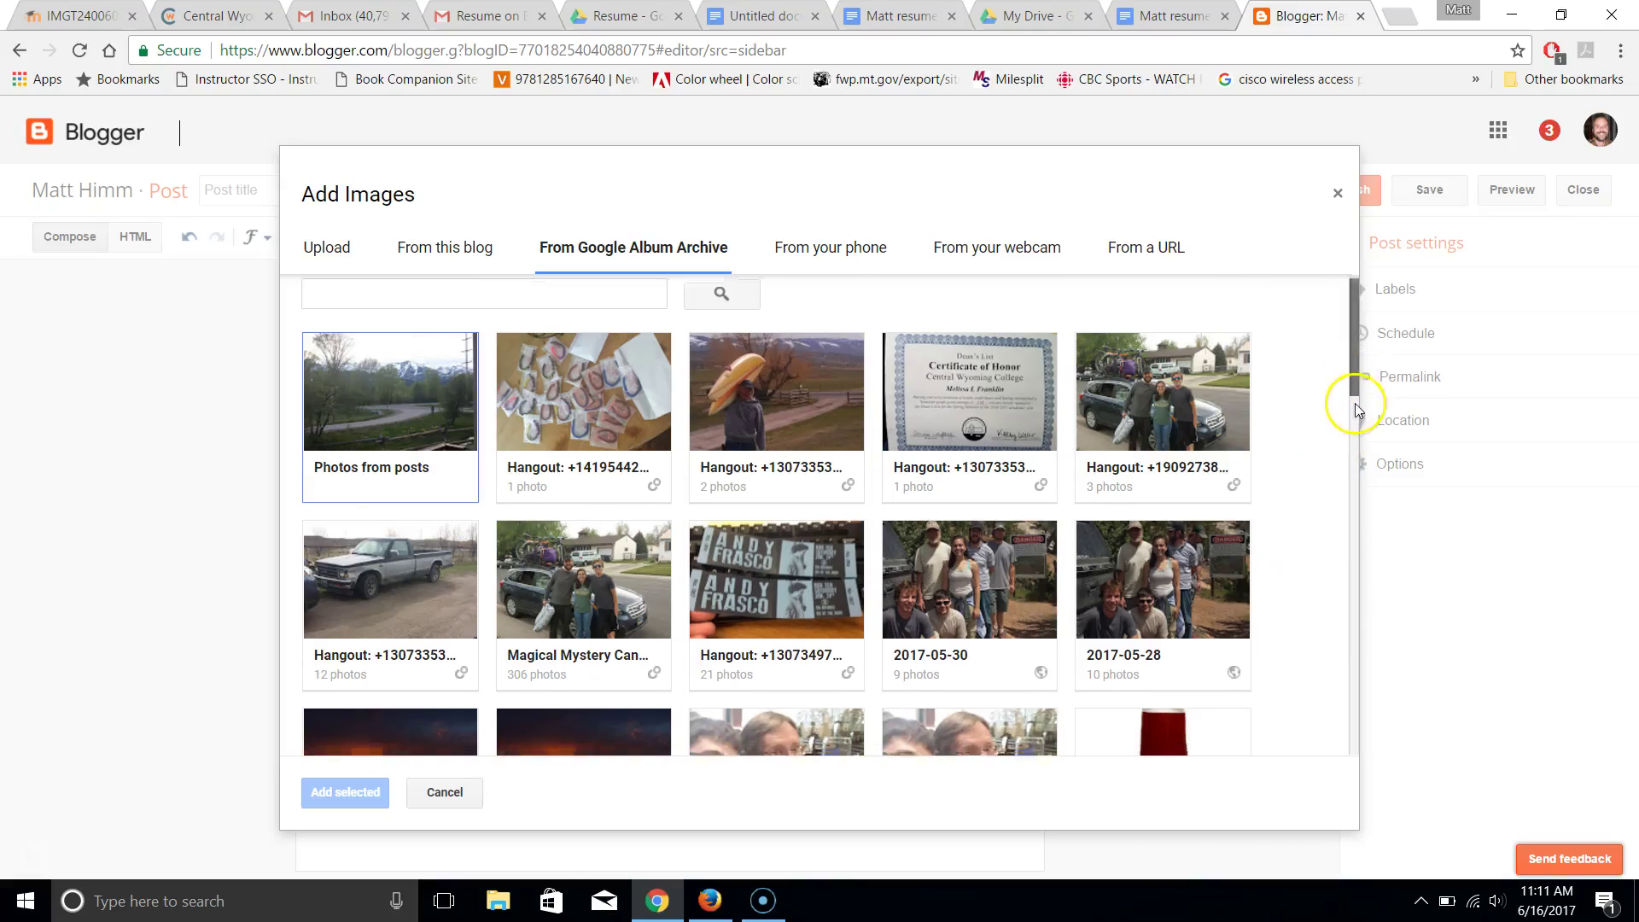
pyautogui.moveTo(1355, 381); pyautogui.dragTo(1365, 410)
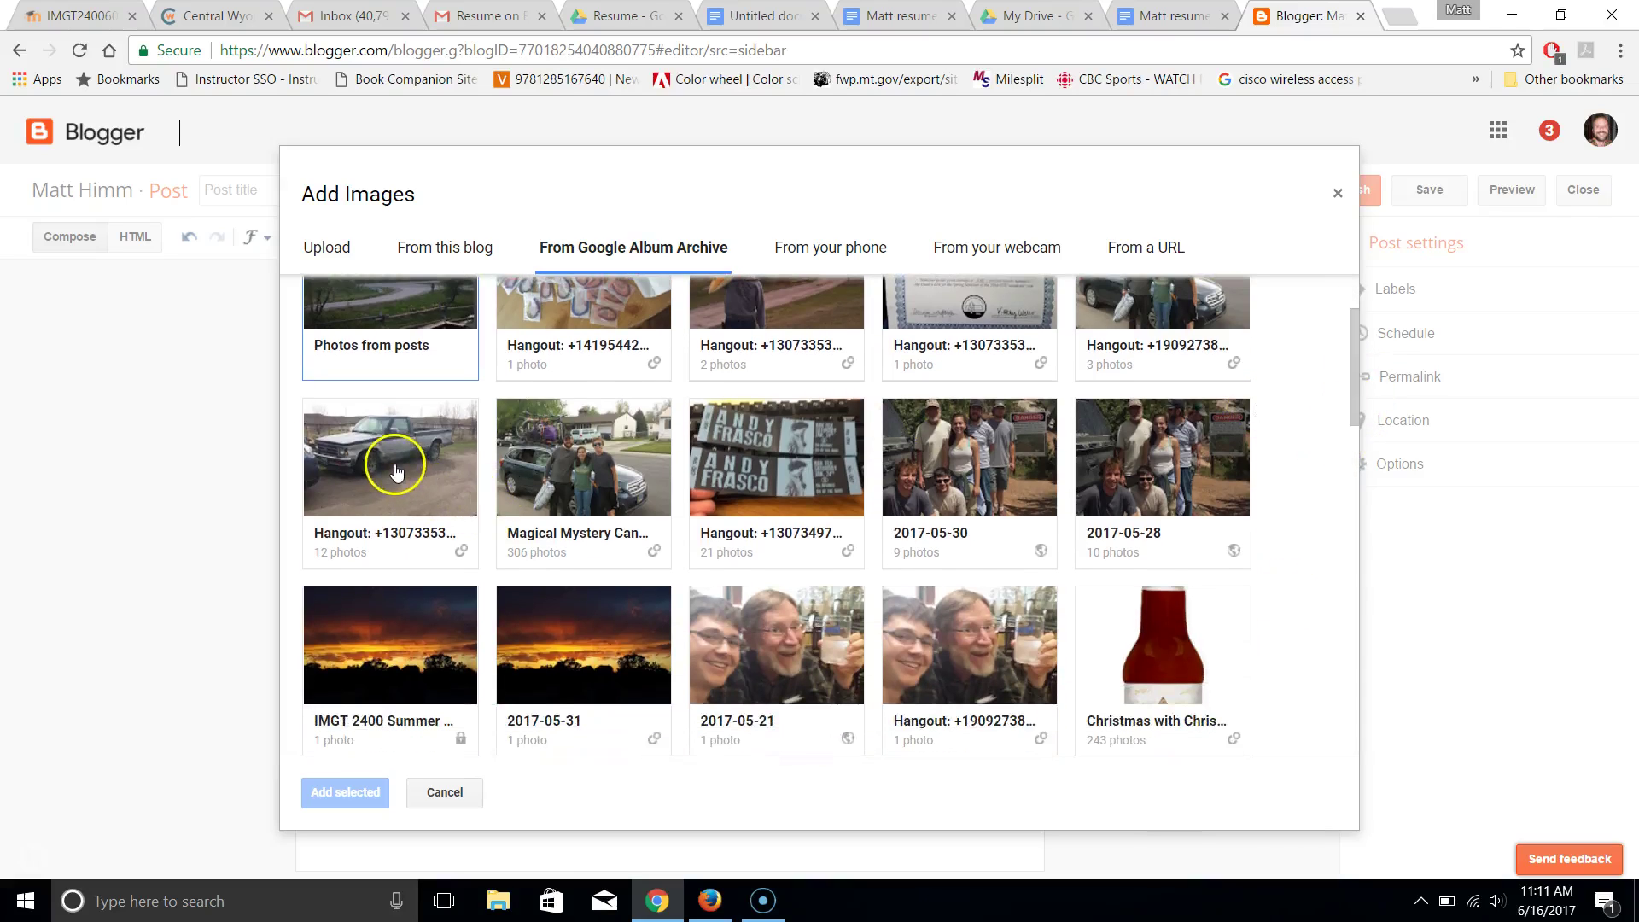
pyautogui.click(604, 492)
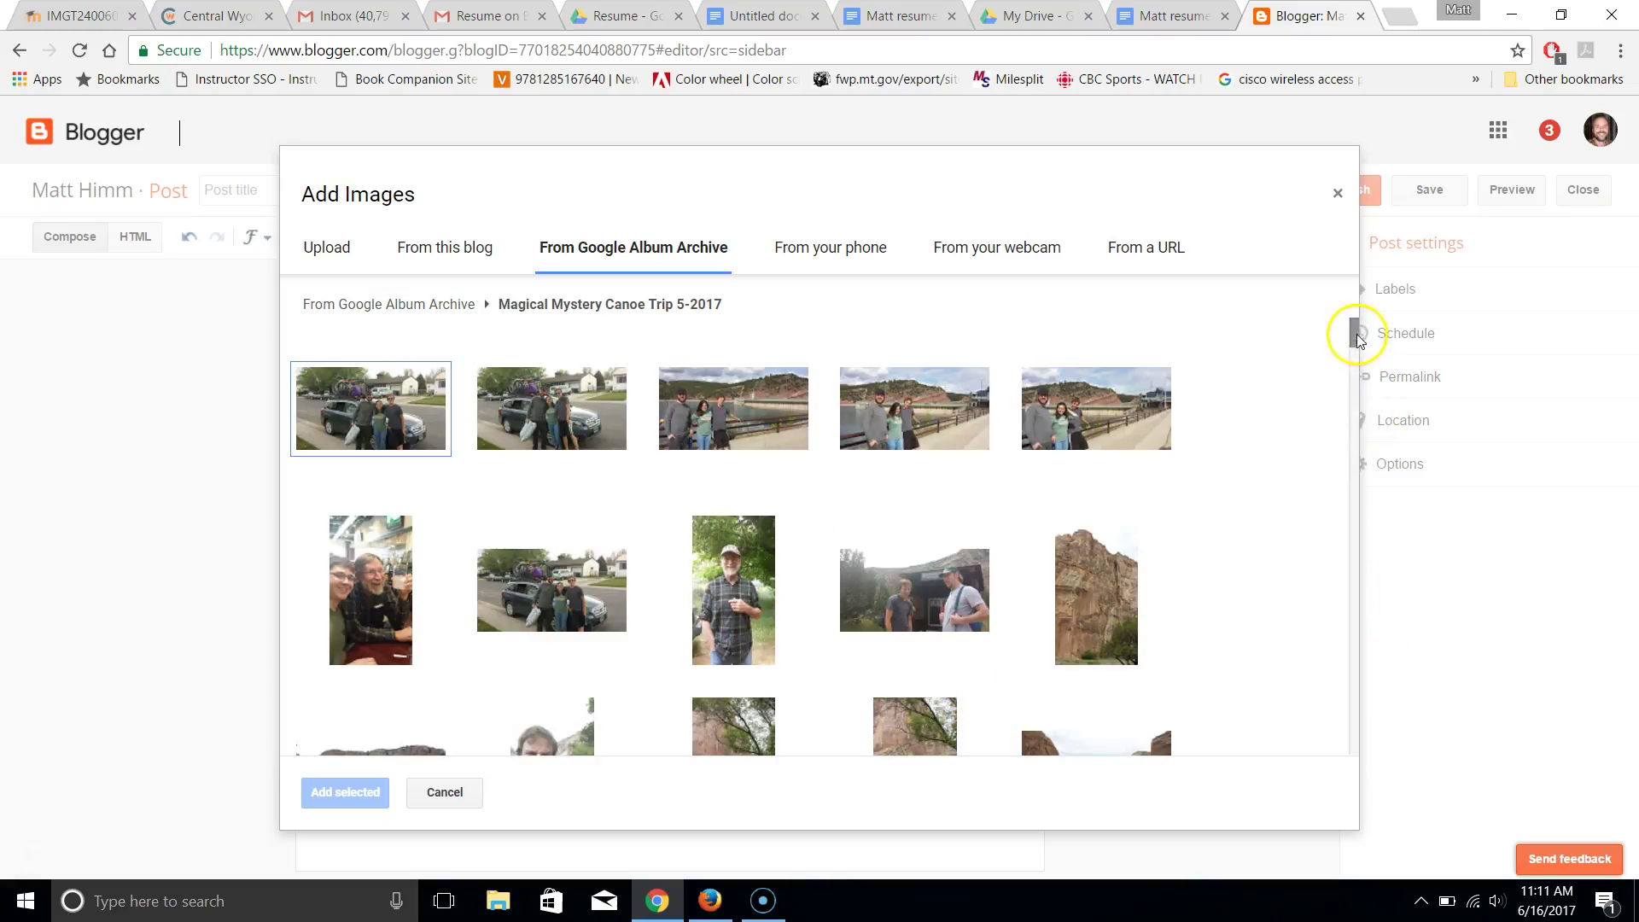
pyautogui.moveTo(1356, 345); pyautogui.dragTo(1355, 612)
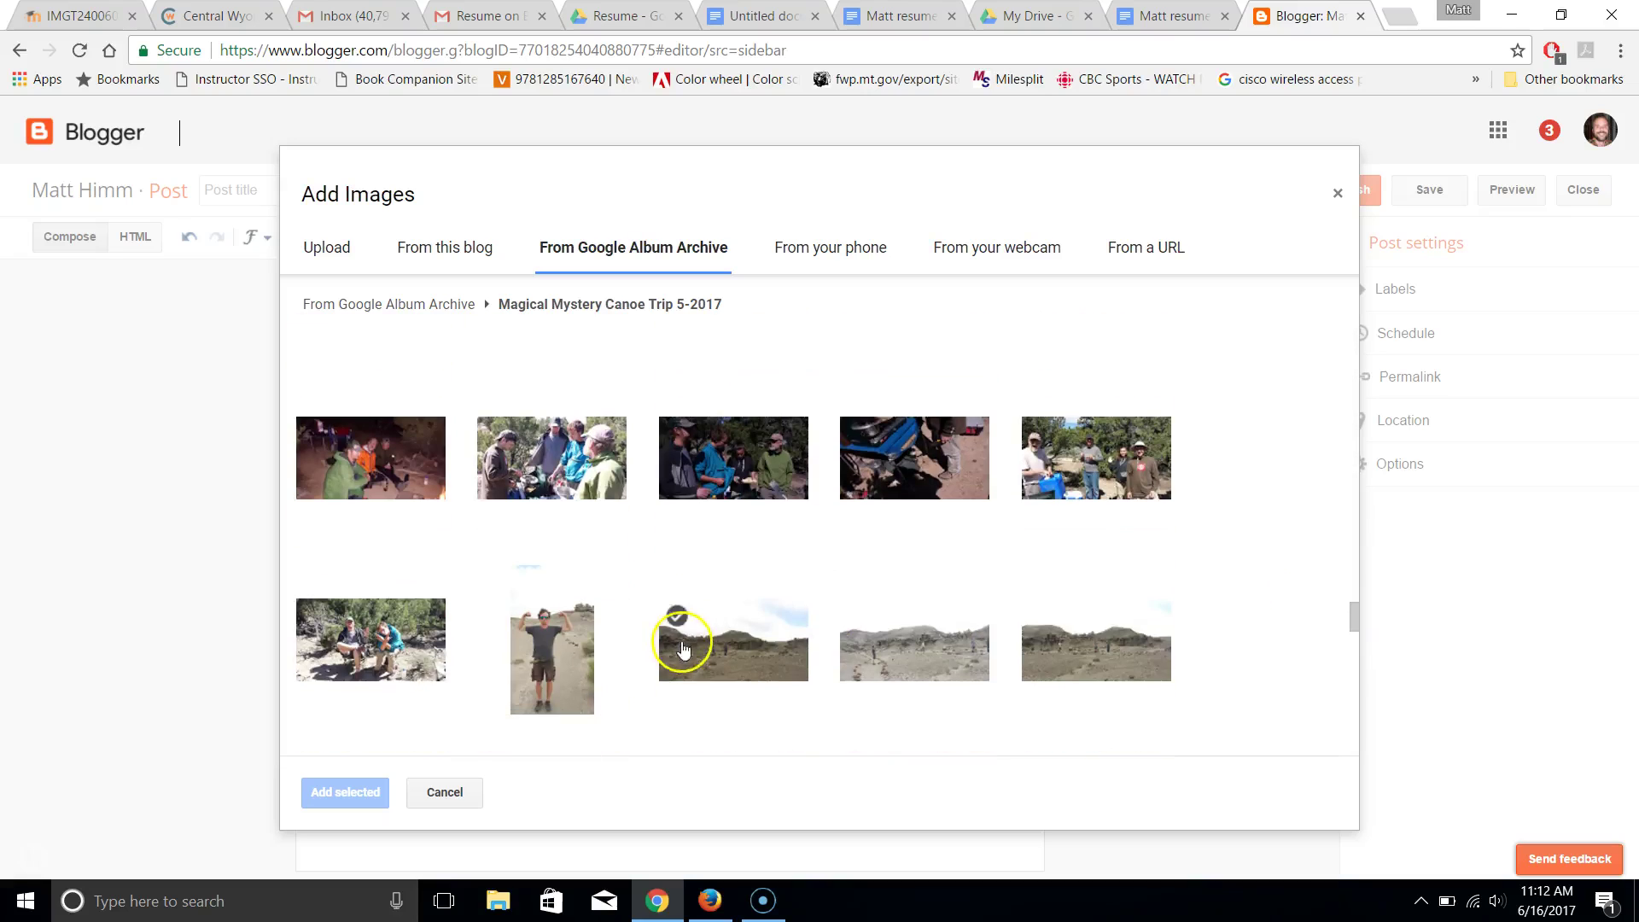
pyautogui.click(543, 673)
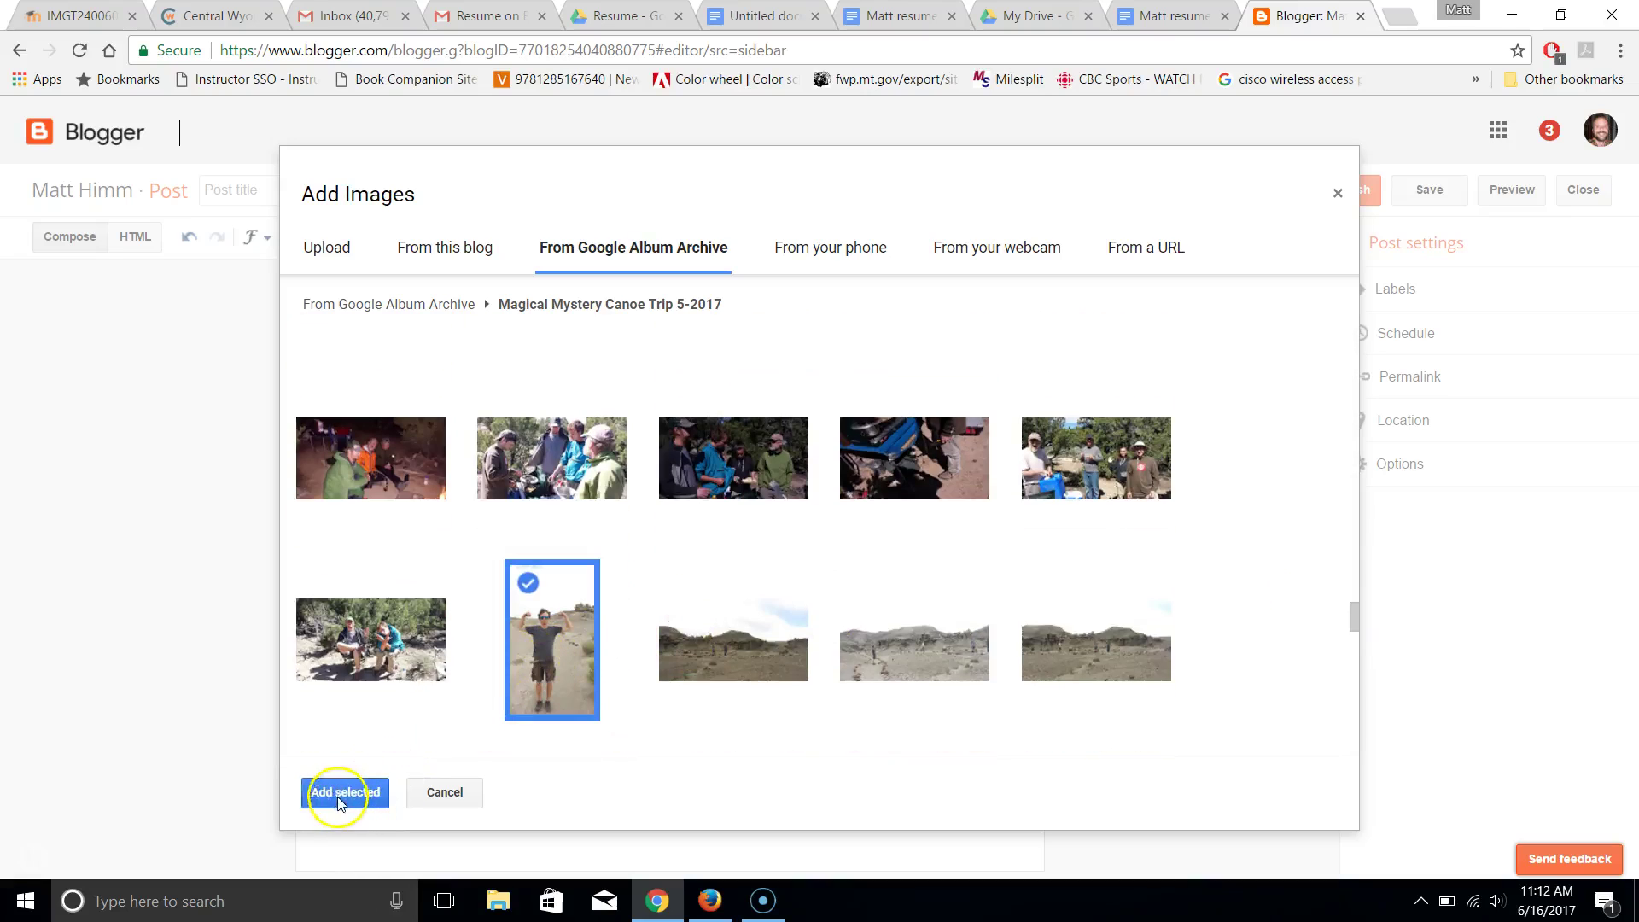
pyautogui.click(343, 794)
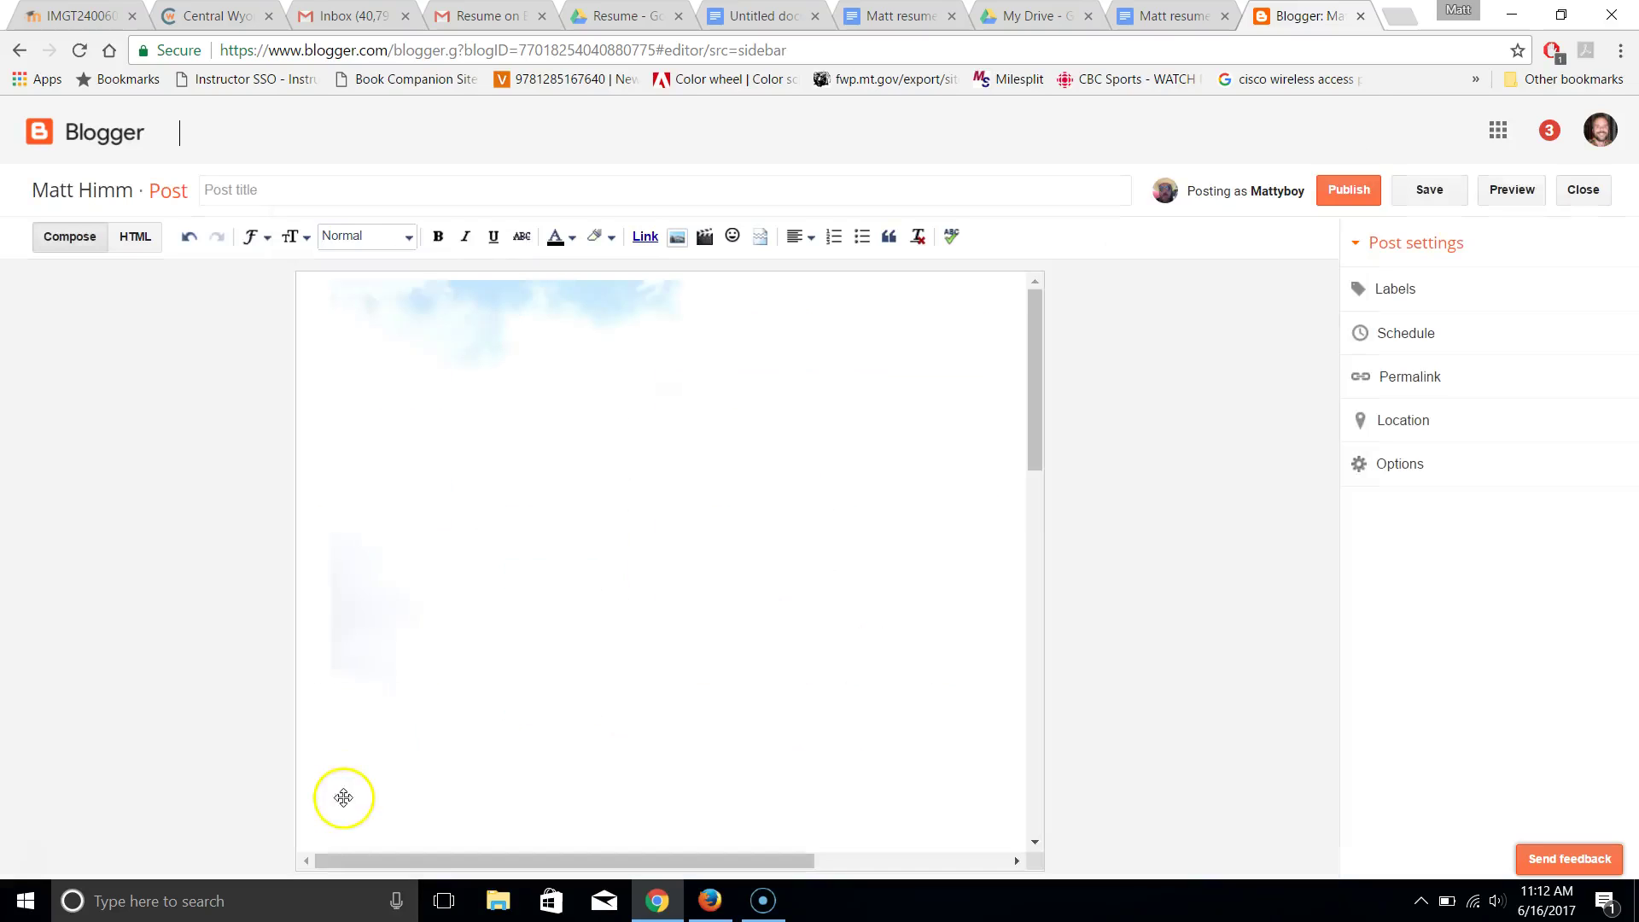
# Write 'My mighty resume, click the link to check it out!' above the photo, selecting 'mighty resume'
pyautogui.click(519, 463)
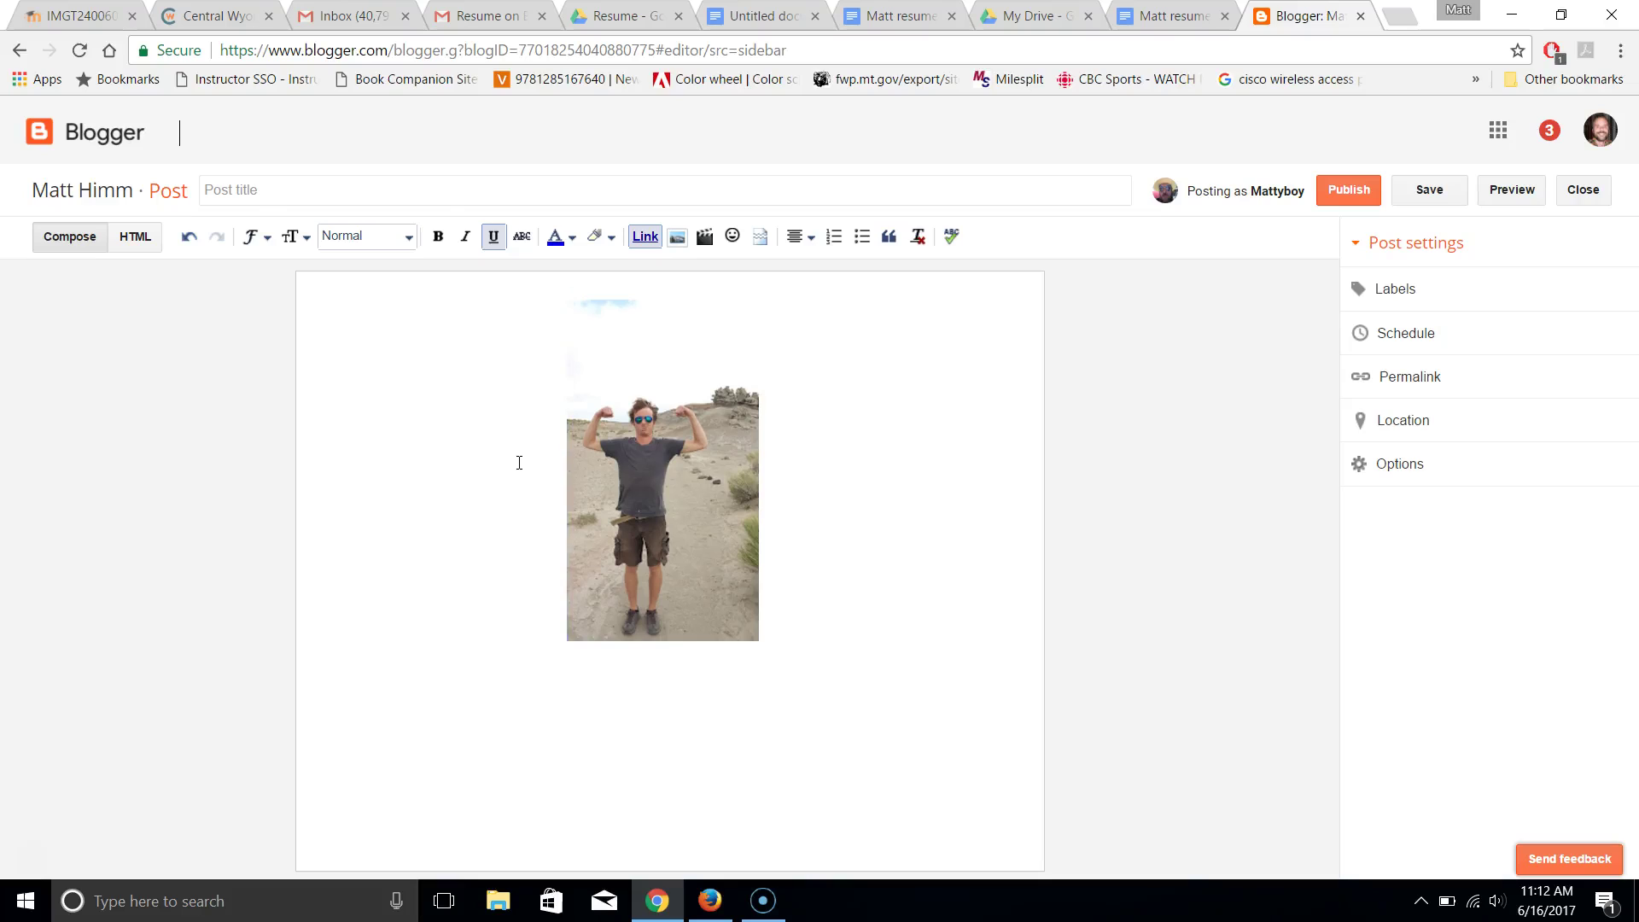
pyautogui.press('Return')
pyautogui.click(519, 463)
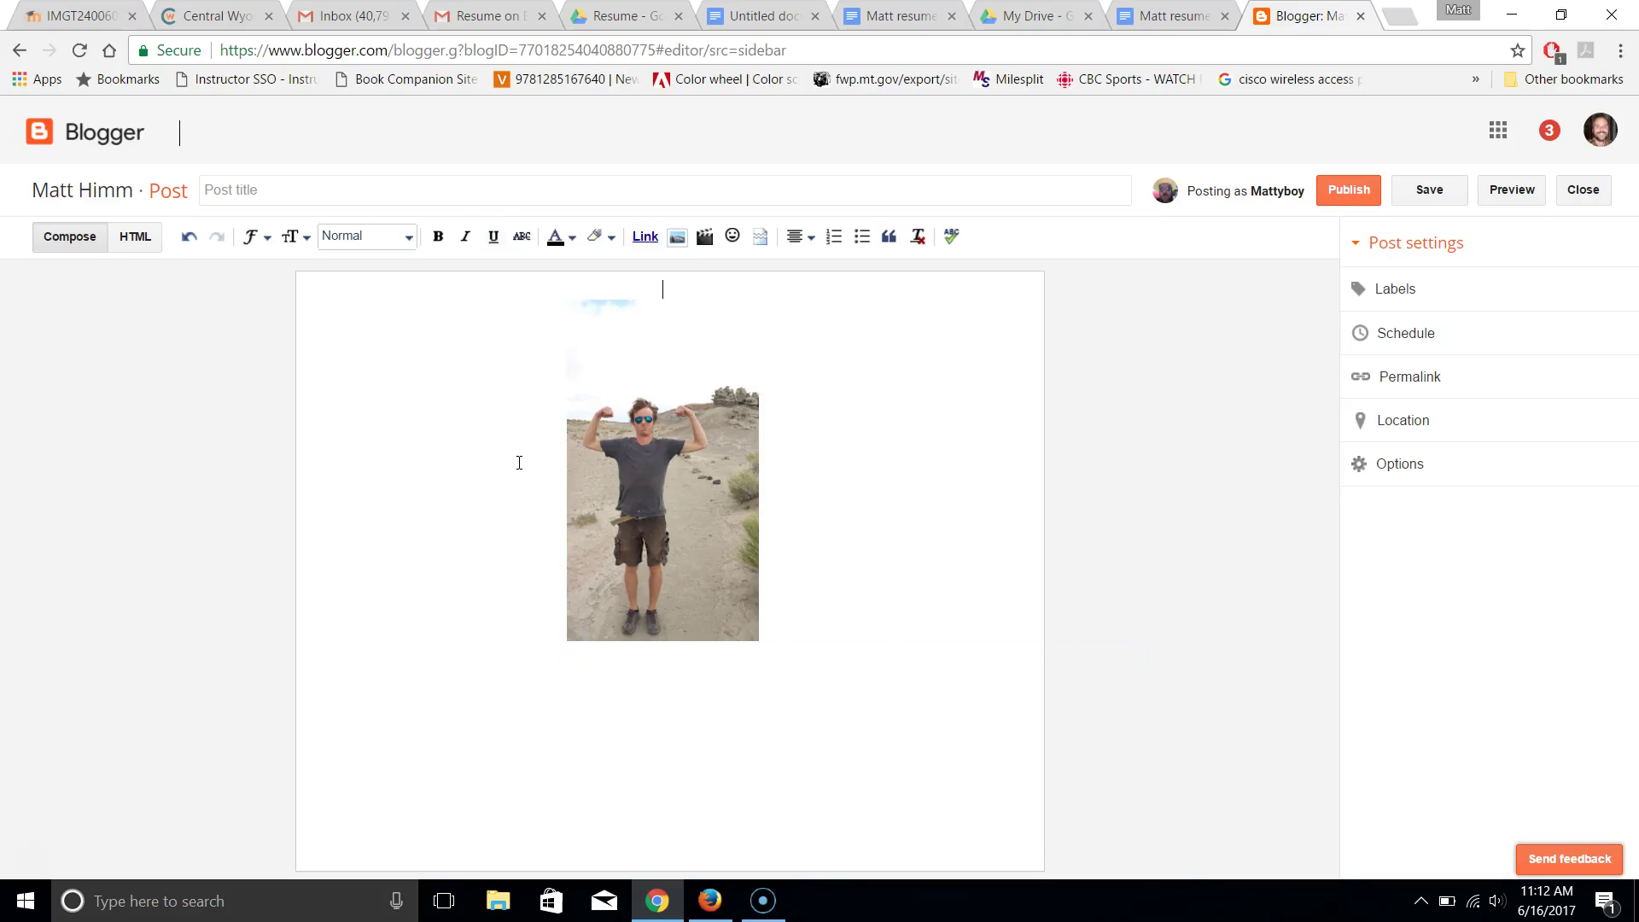
pyautogui.write('My mighty resume')
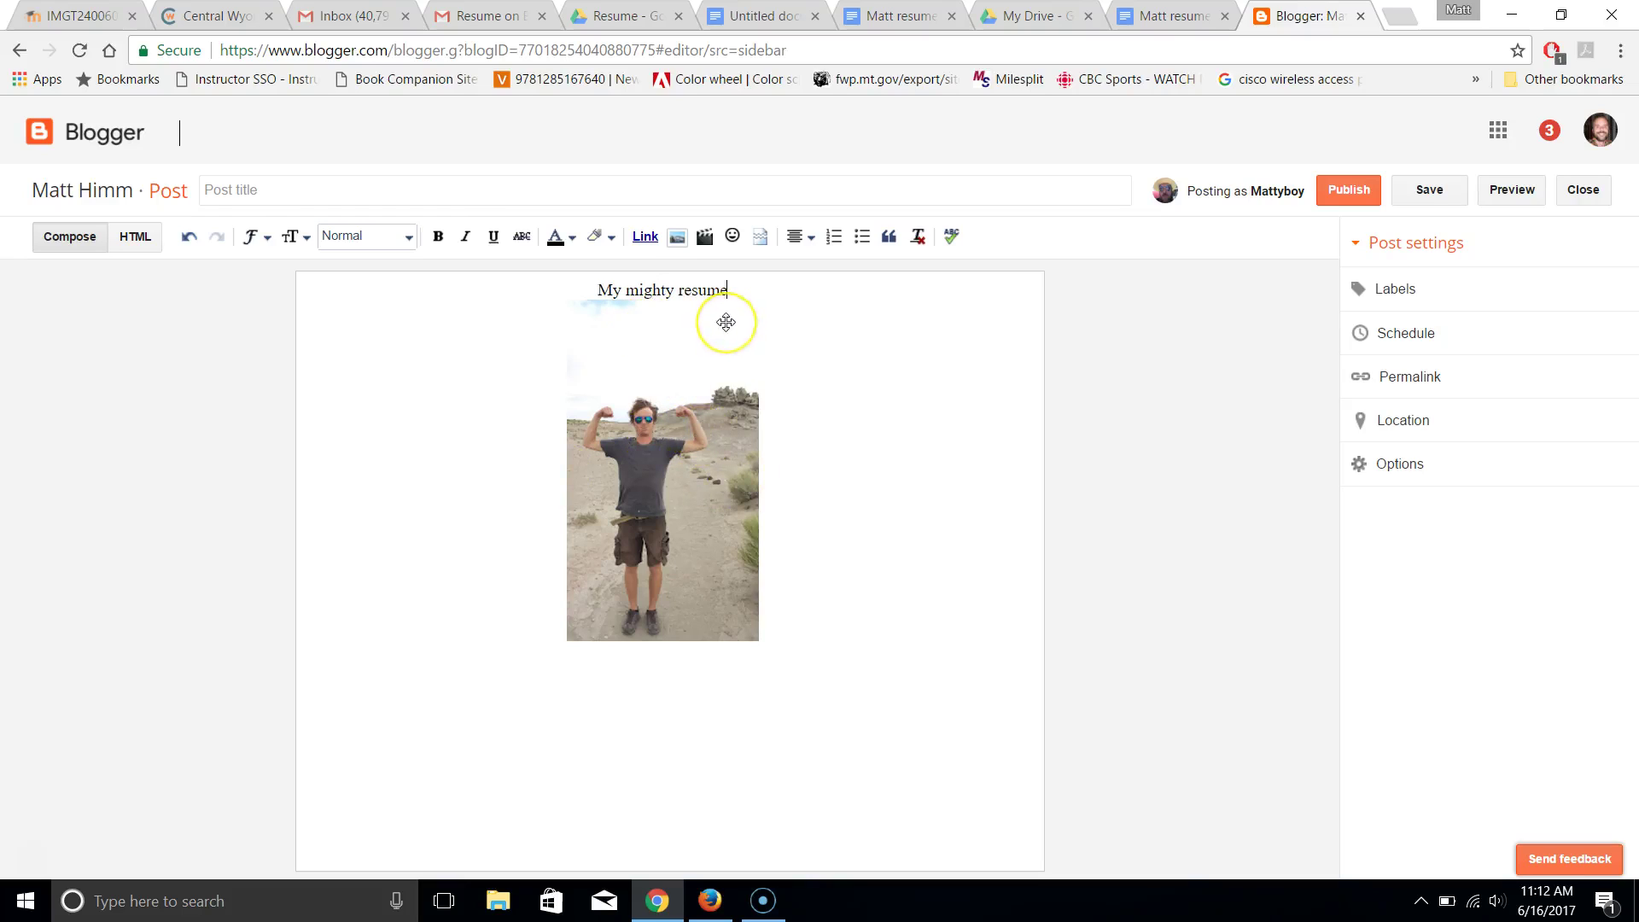
pyautogui.write(', c')
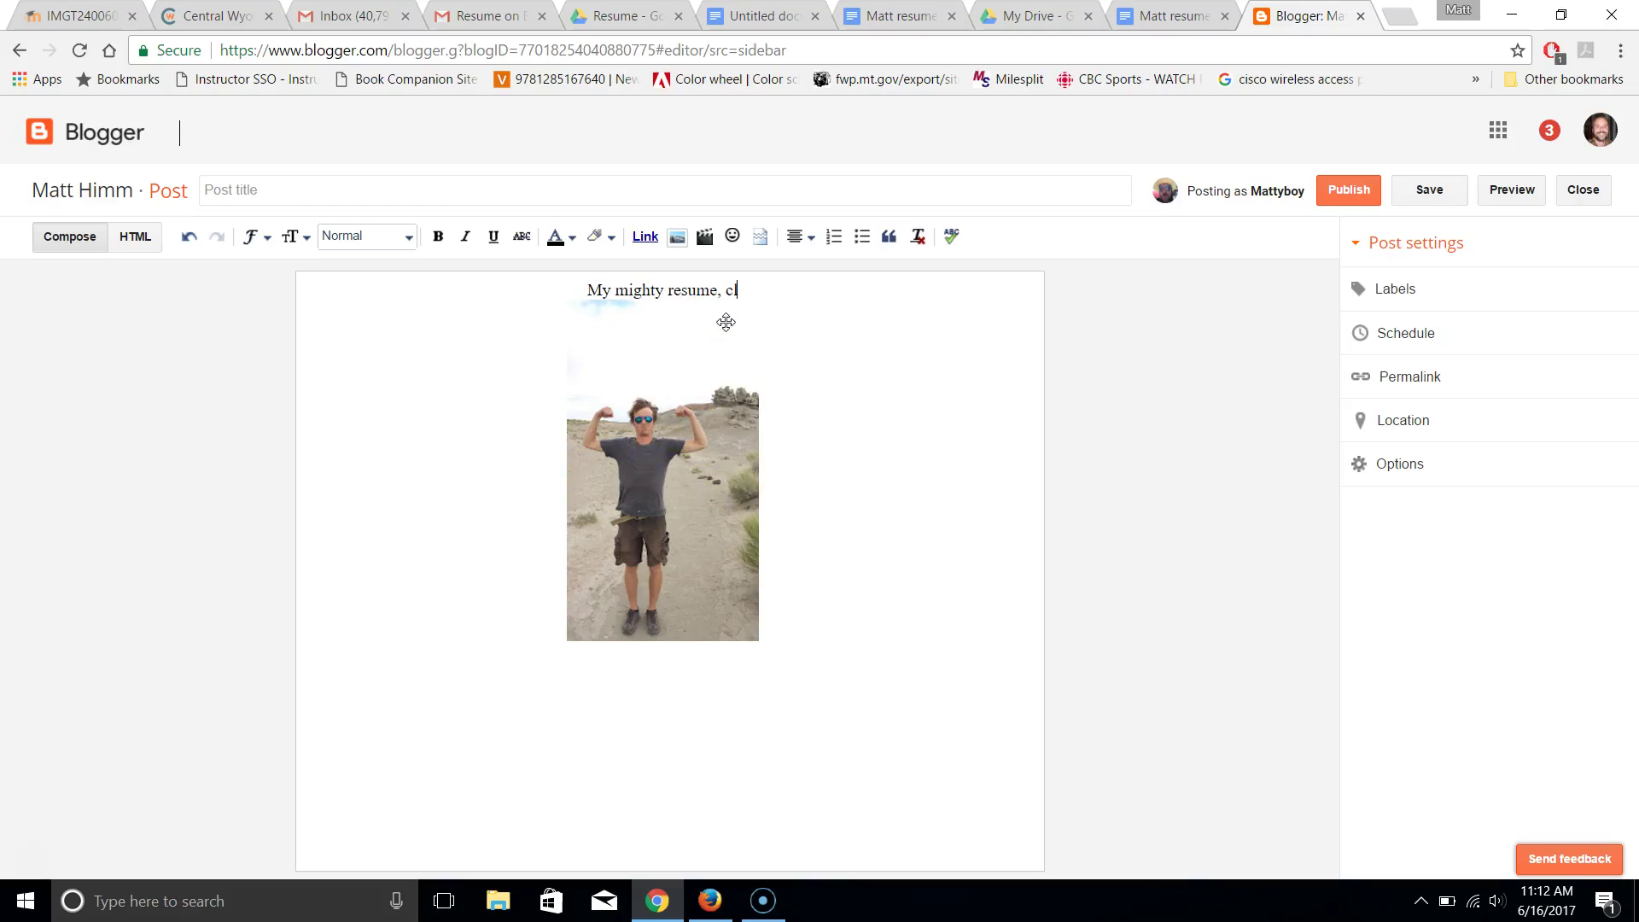
pyautogui.write('lick ')
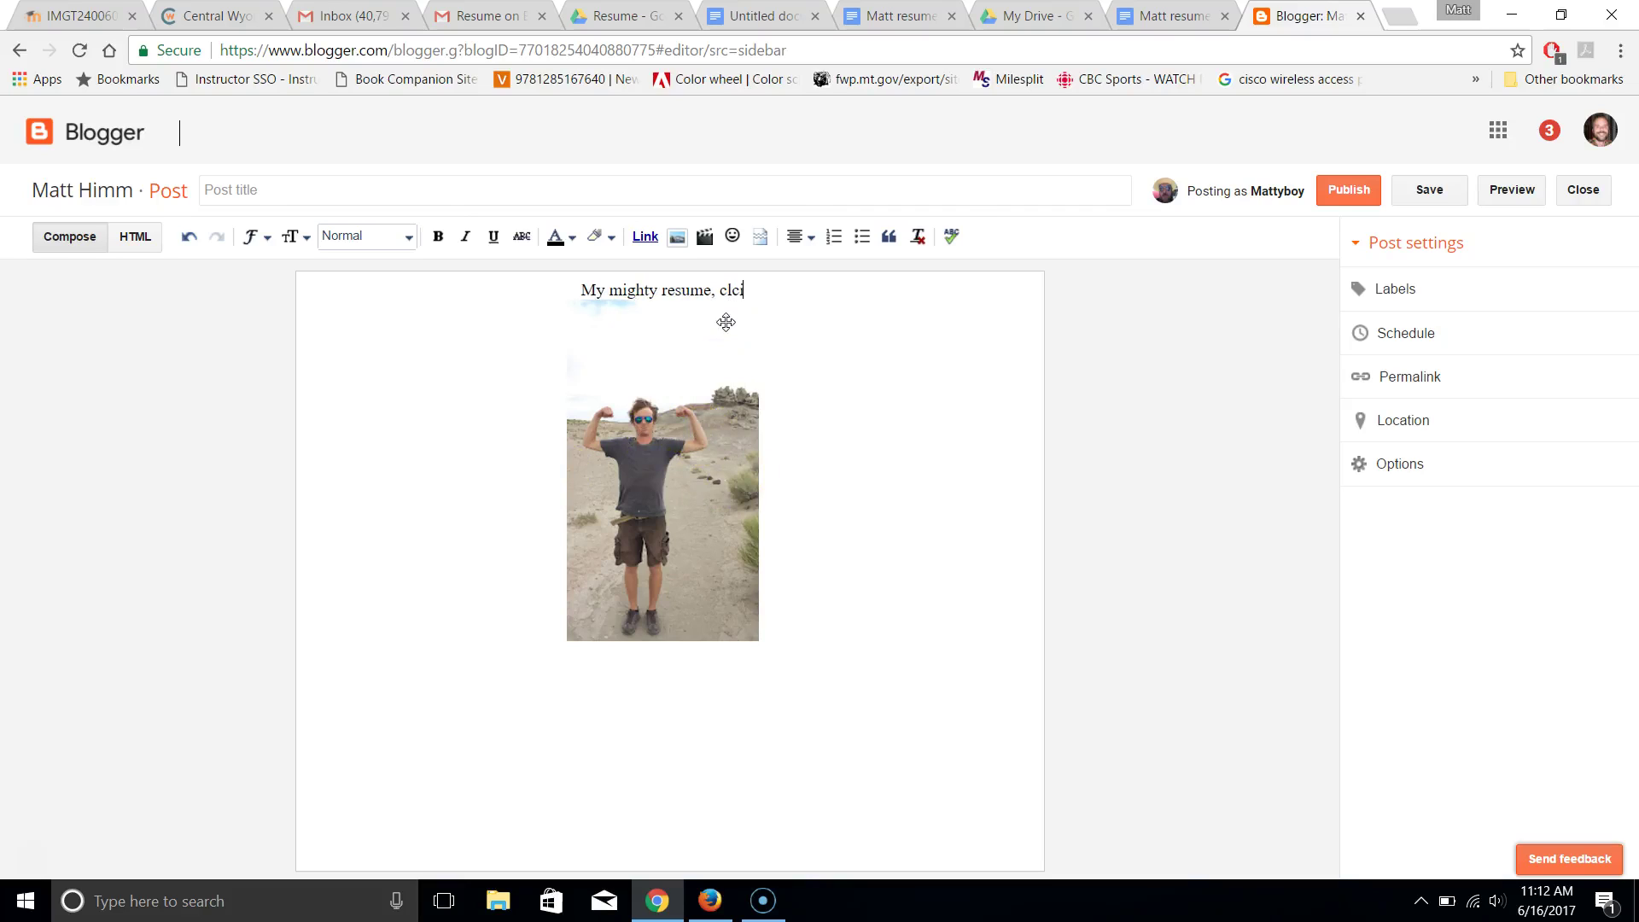
pyautogui.write('the li')
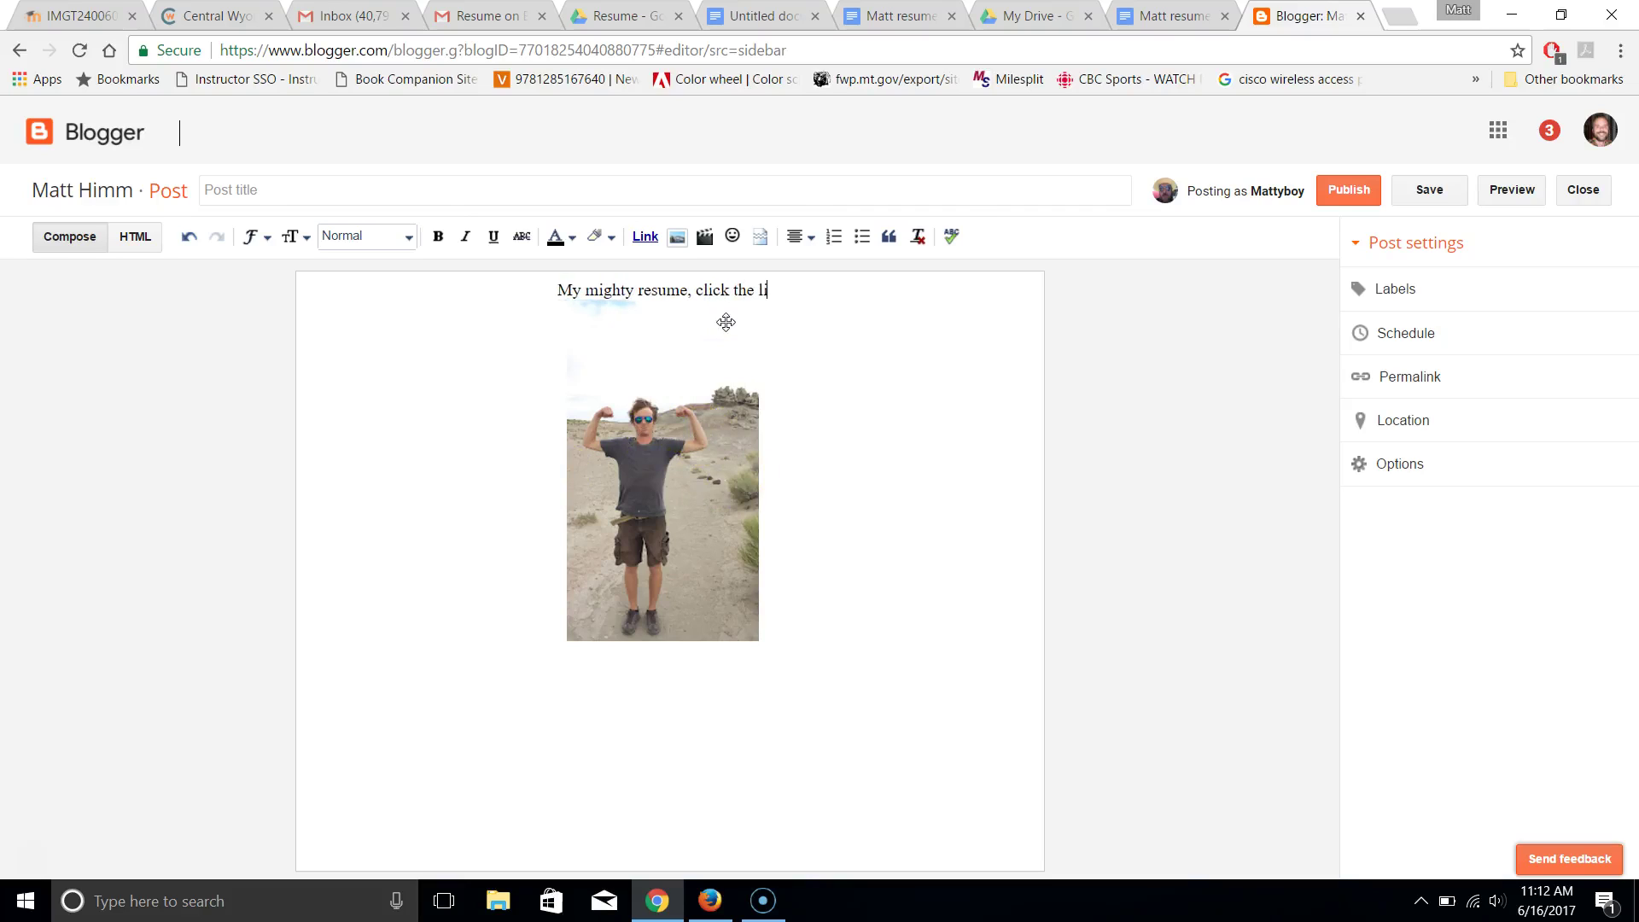
pyautogui.write('nk to check it out!')
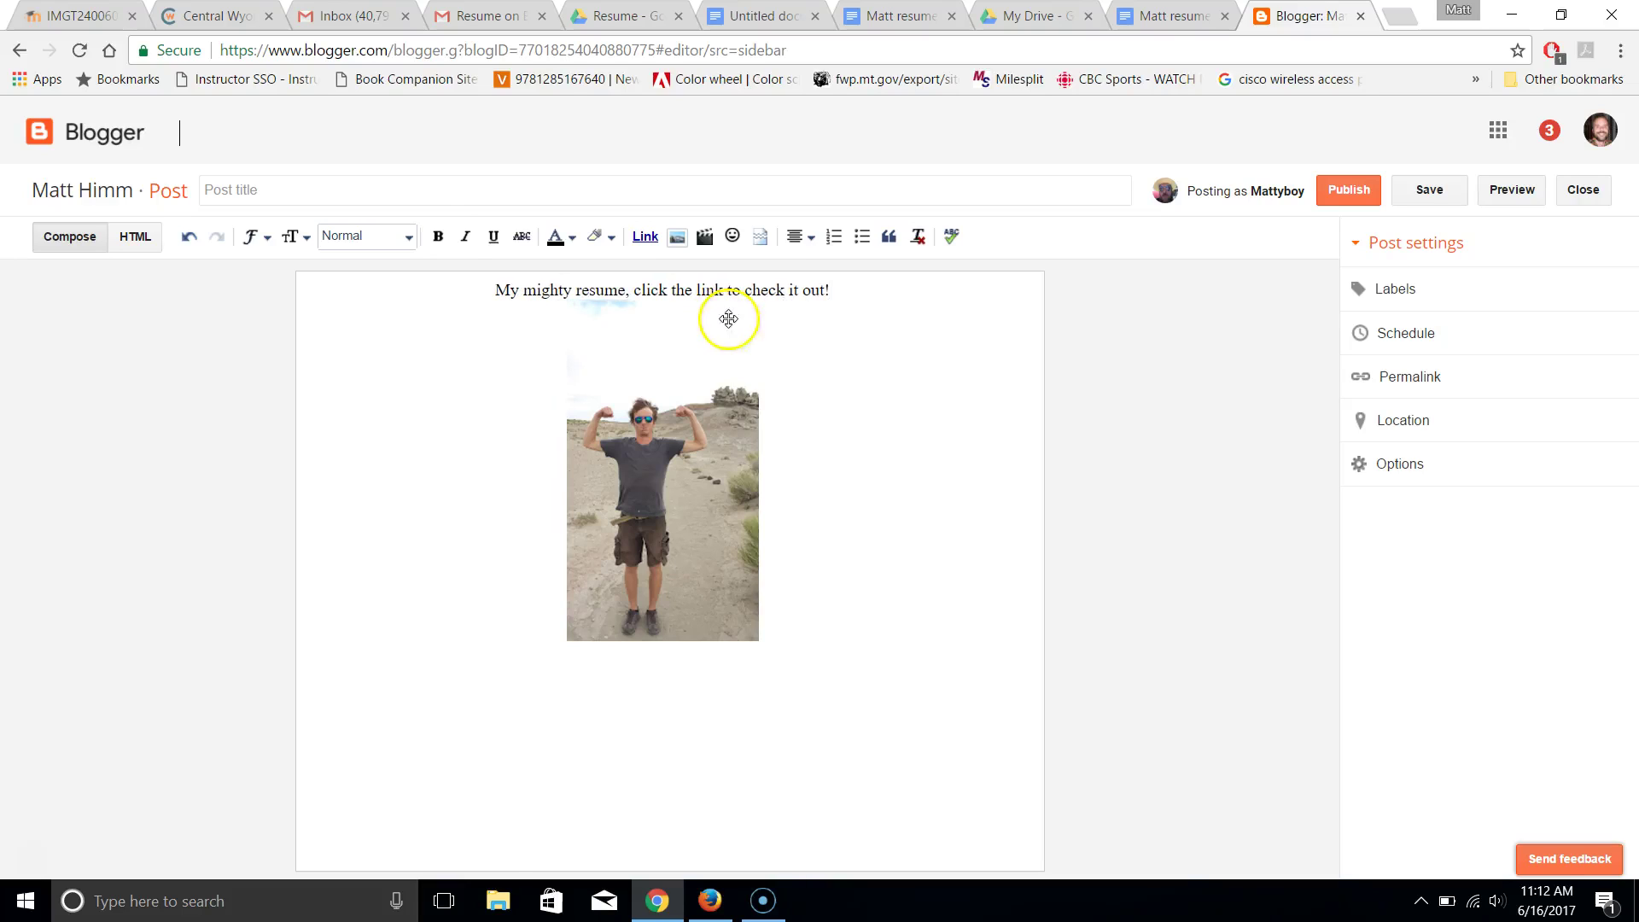
pyautogui.moveTo(523, 291); pyautogui.dragTo(624, 299)
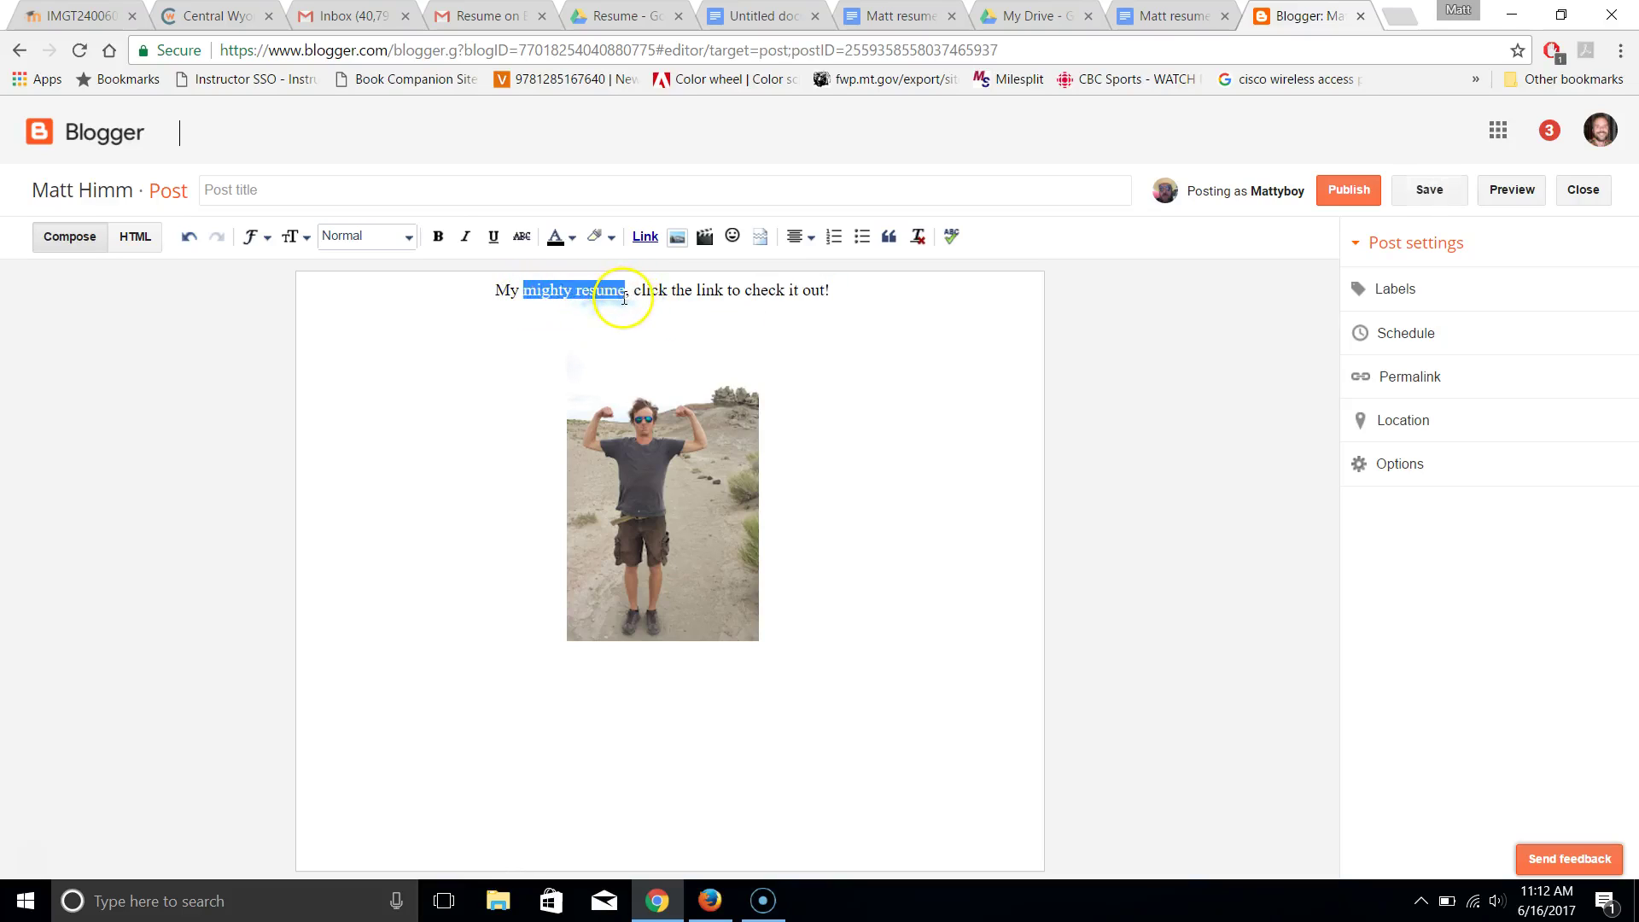
# Link 'mighty resume' to the pasted Google Docs resume share URL
pyautogui.click(647, 239)
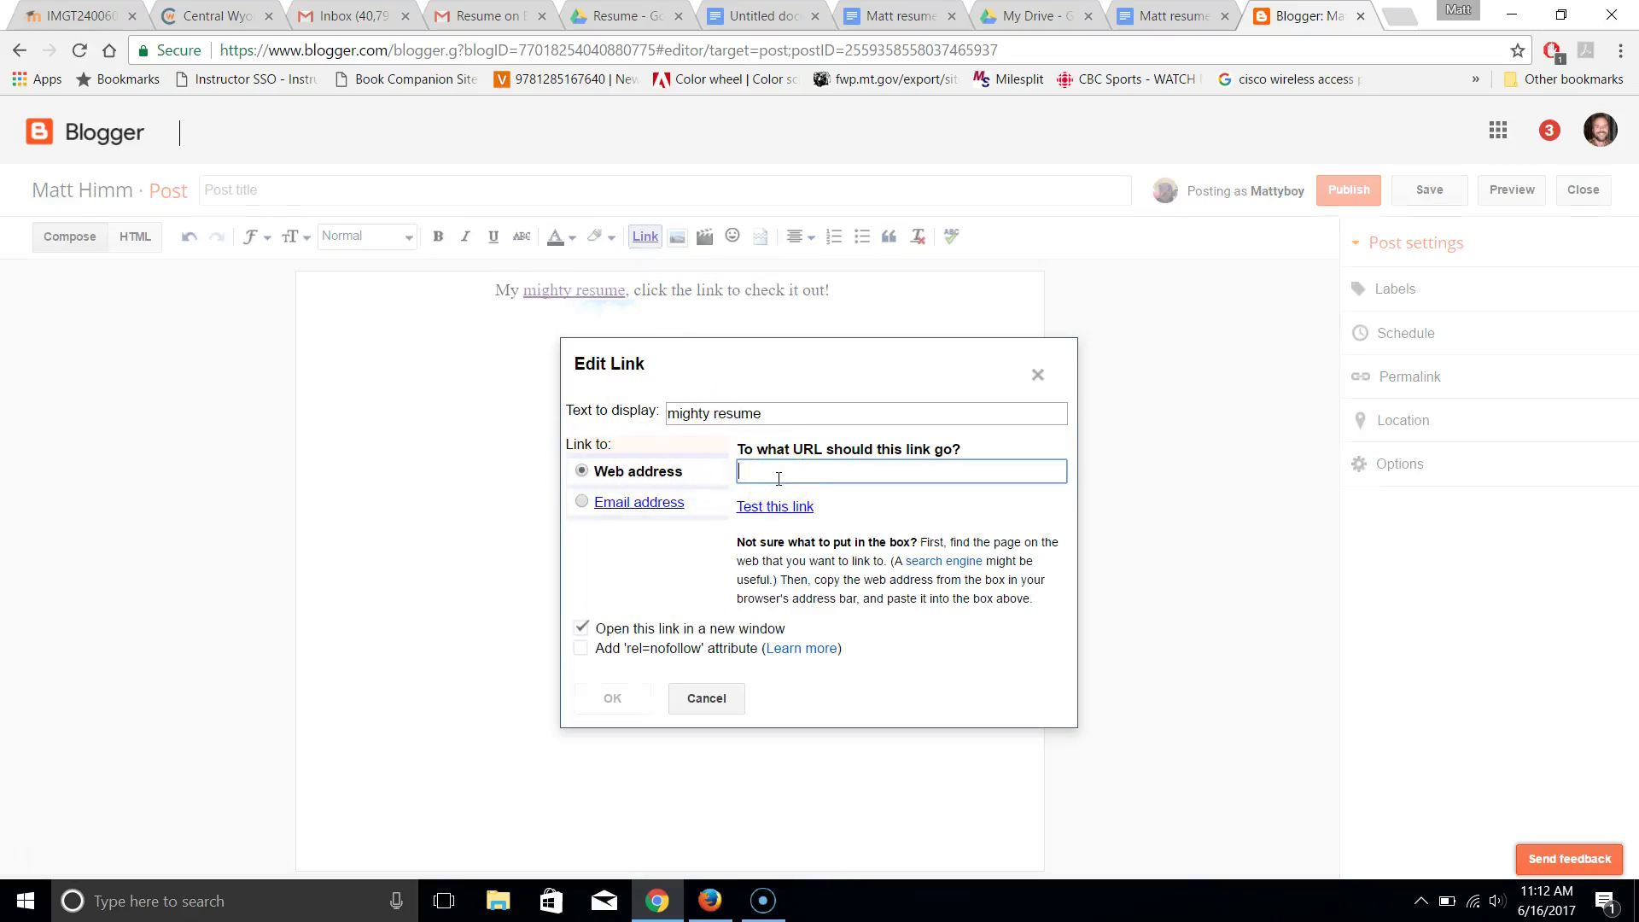
pyautogui.hotkey('ctrl', 'v')
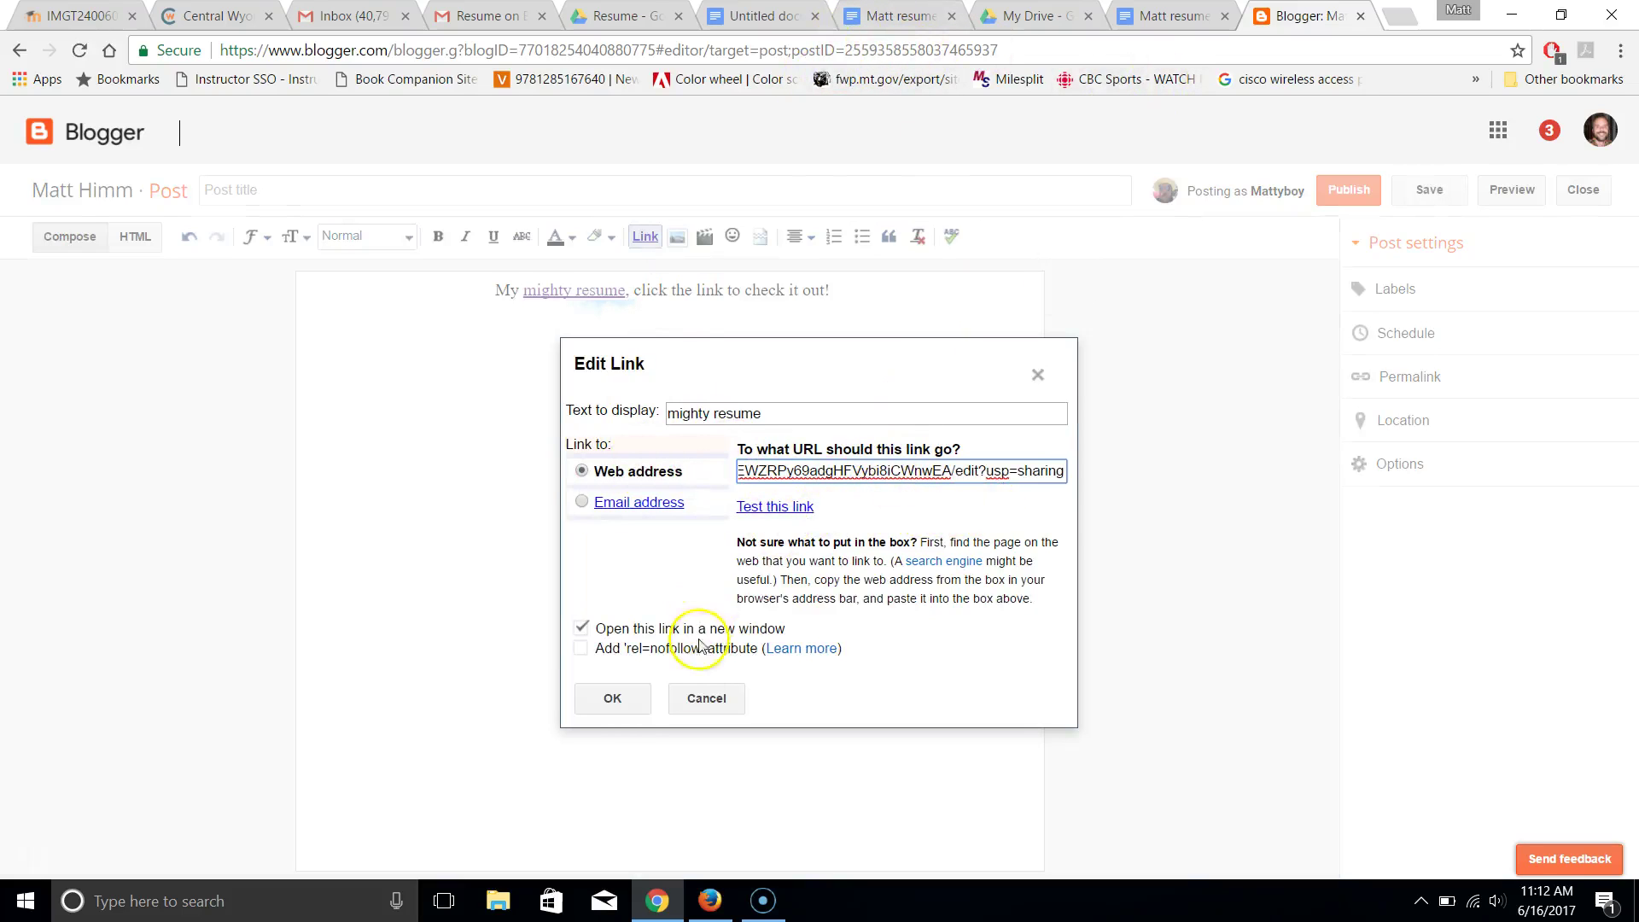
pyautogui.click(611, 700)
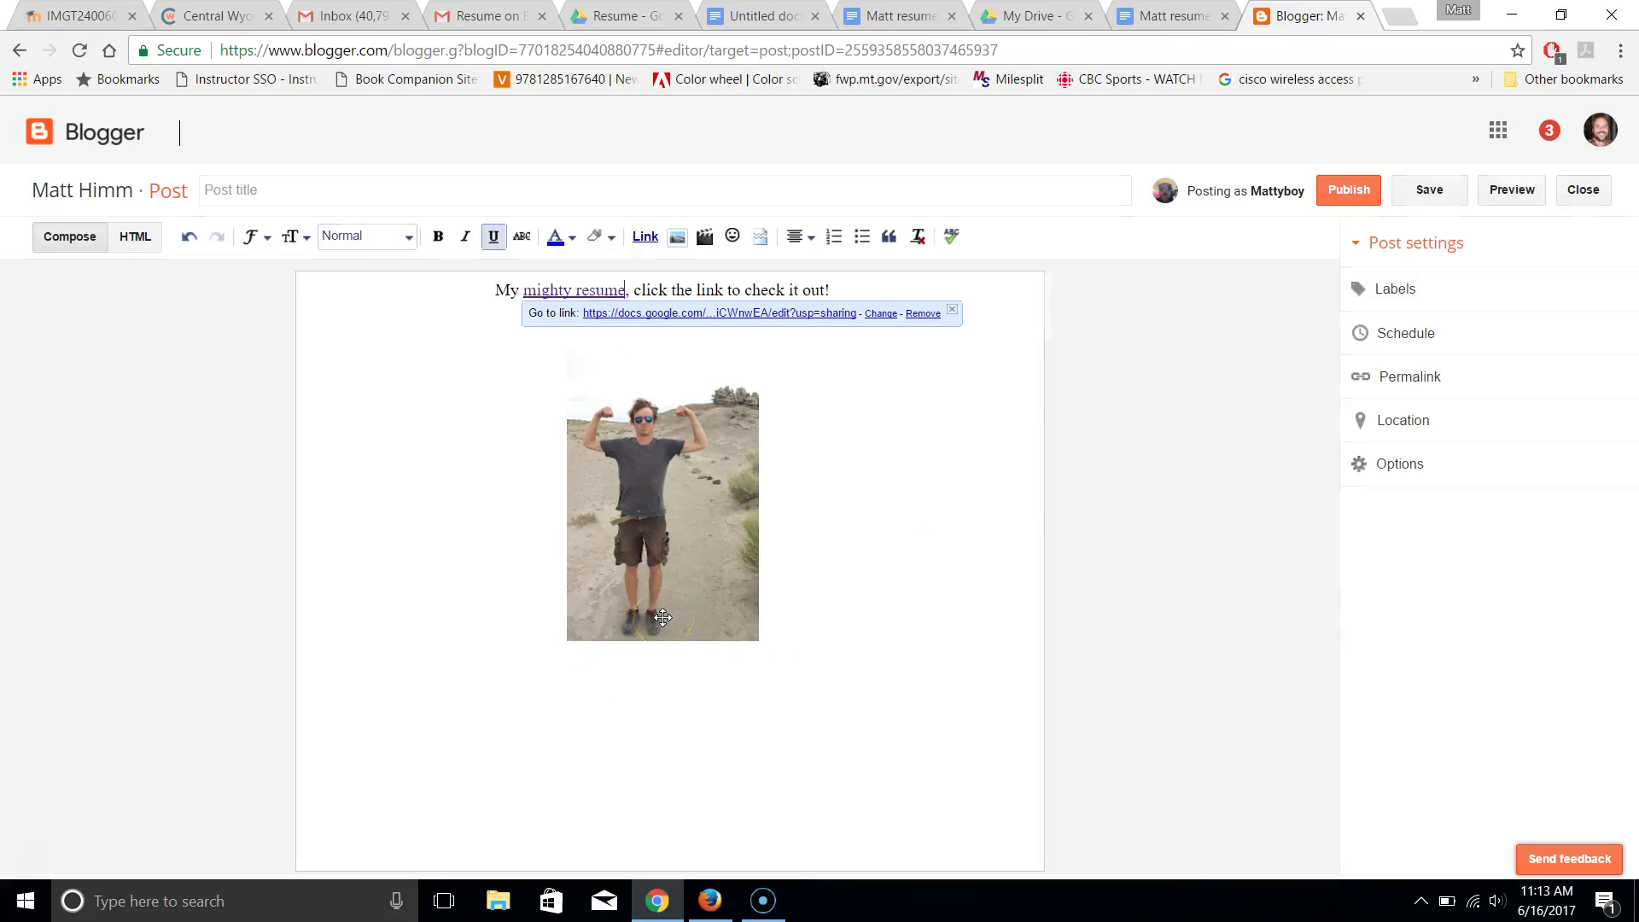
# Title the post 'Might, might resume', set the photo to Original size, and publish
pyautogui.click(245, 188)
pyautogui.write('Might, might')
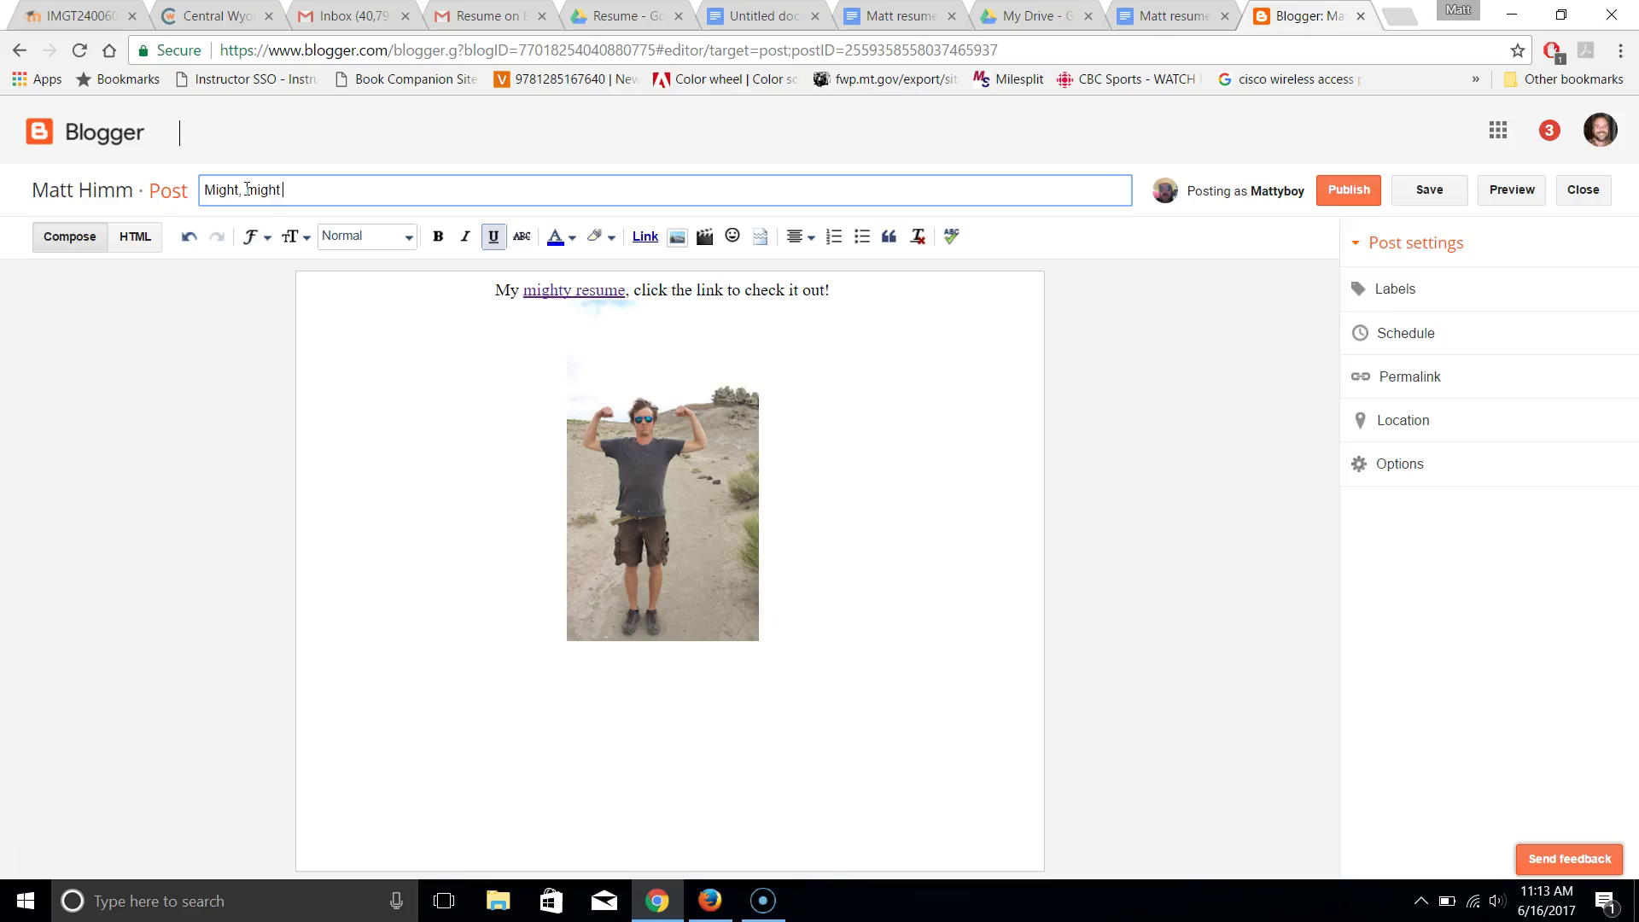
pyautogui.write(' resume')
pyautogui.click(677, 547)
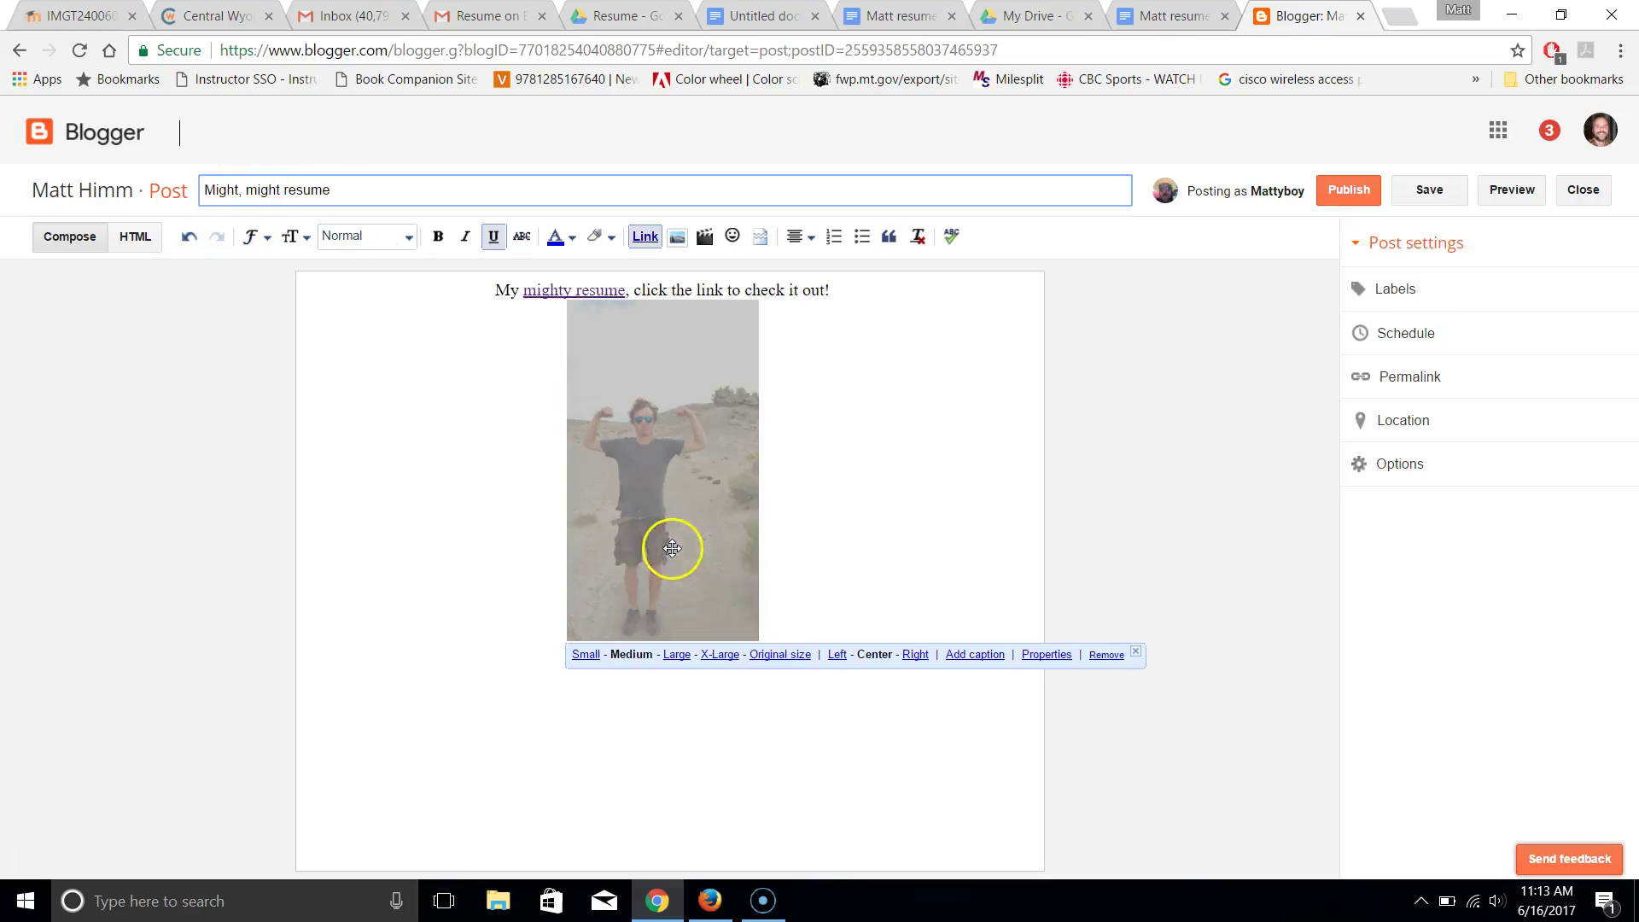
pyautogui.click(772, 654)
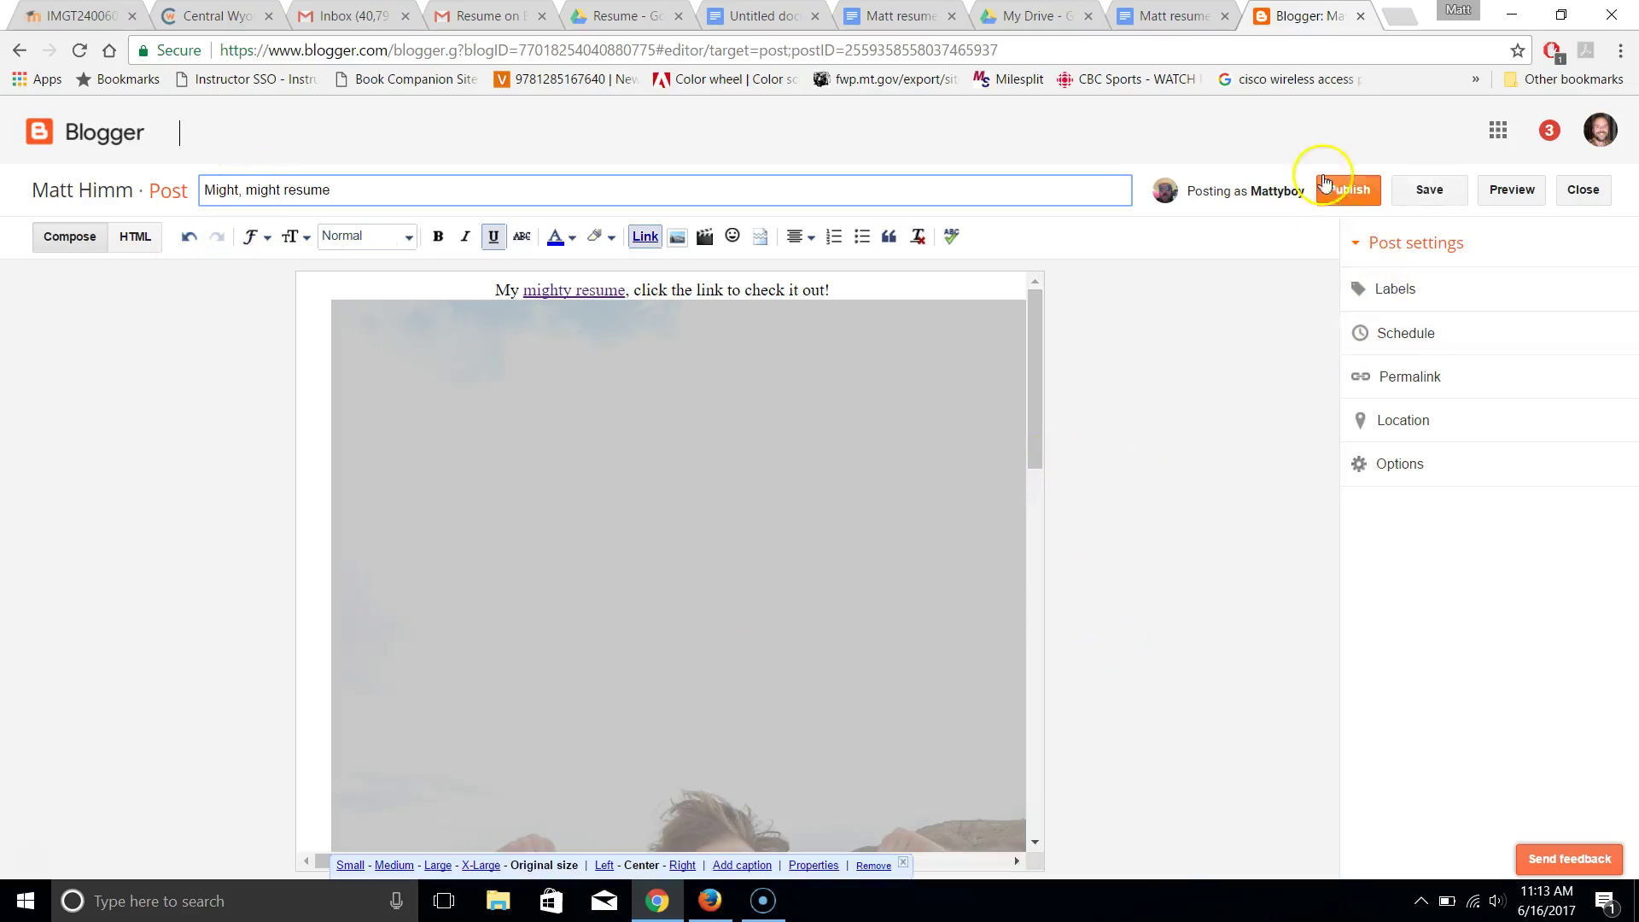
pyautogui.click(1350, 195)
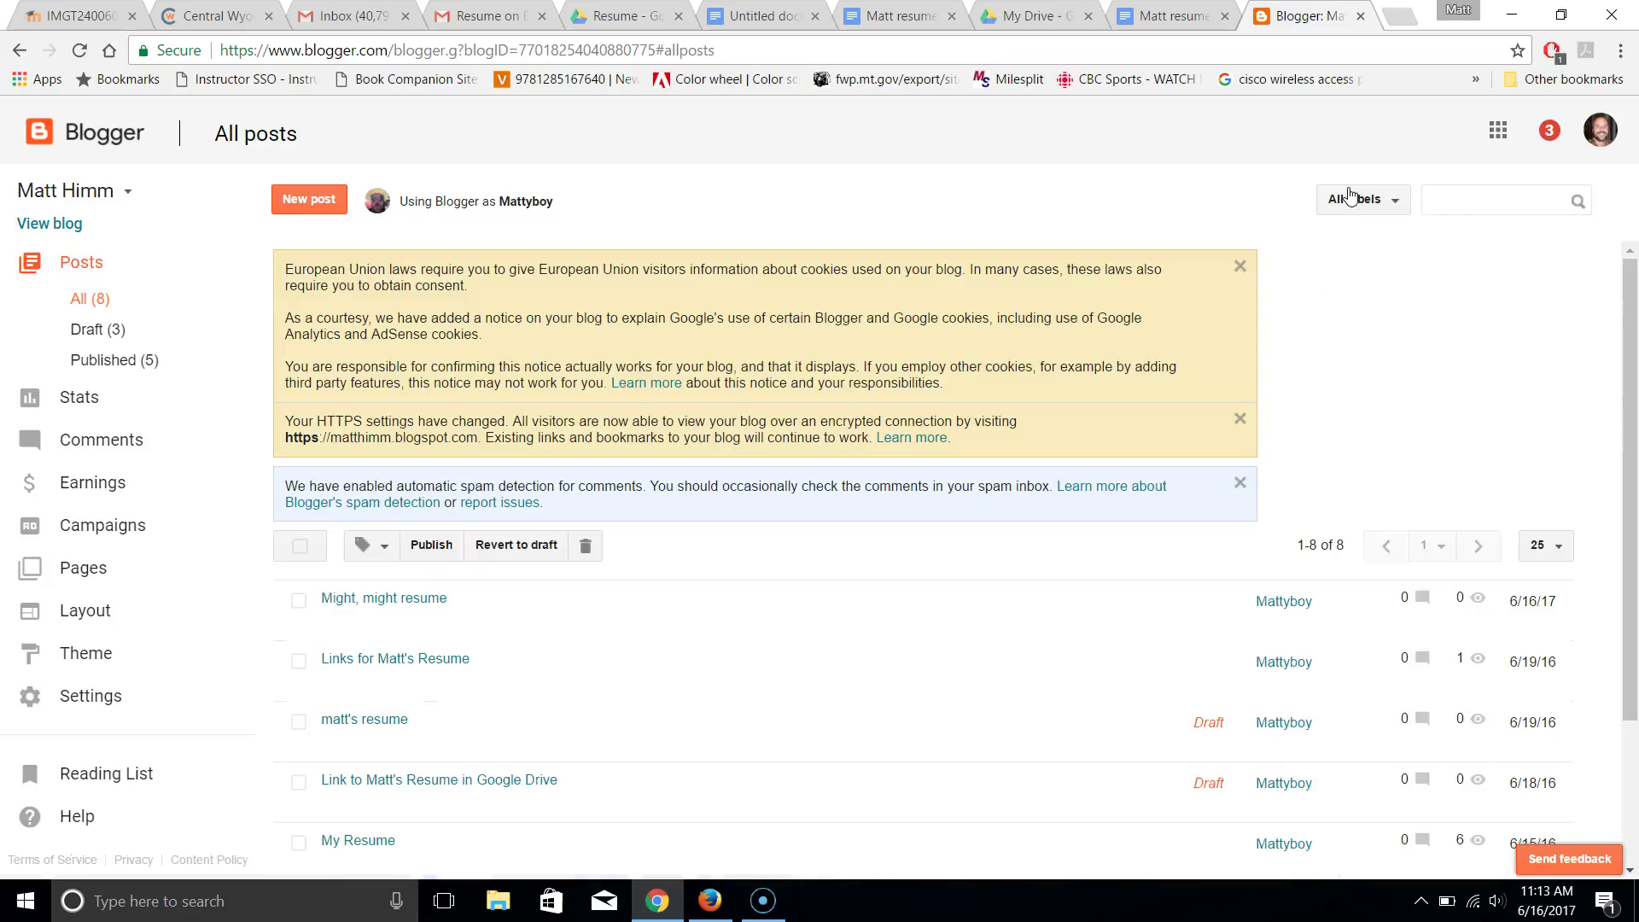
# View the live blog and scroll to the new 'Might, might resume' post with its photo
pyautogui.click(43, 227)
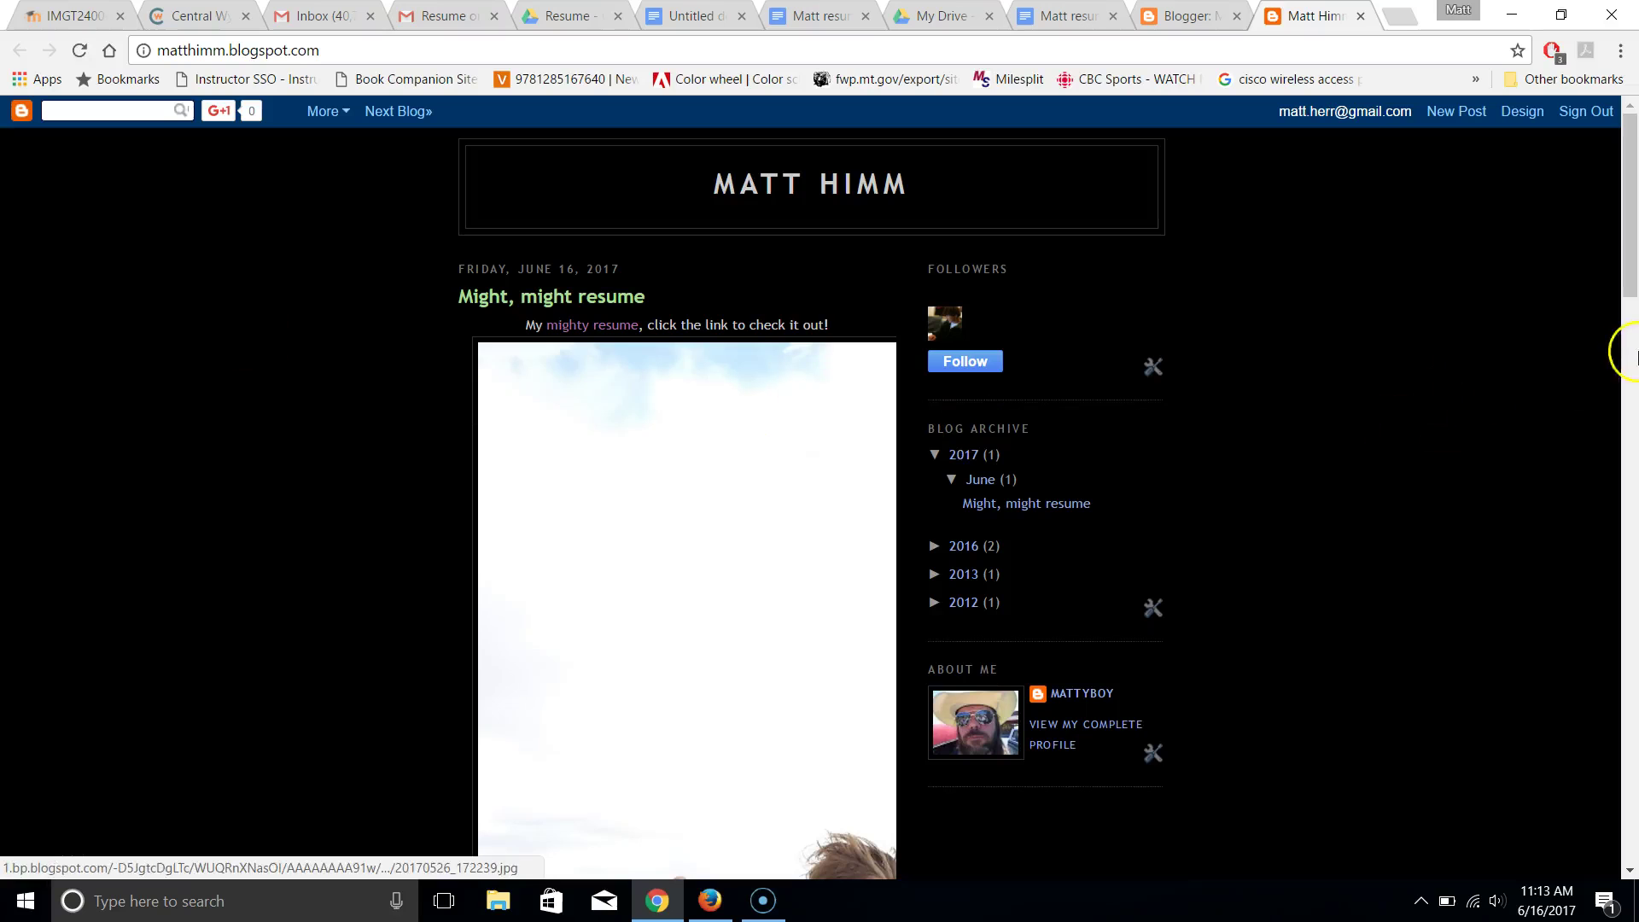
pyautogui.moveTo(1625, 271)
pyautogui.mouseDown()
pyautogui.moveTo(1624, 383)
pyautogui.moveTo(1608, 253)
pyautogui.mouseUp()
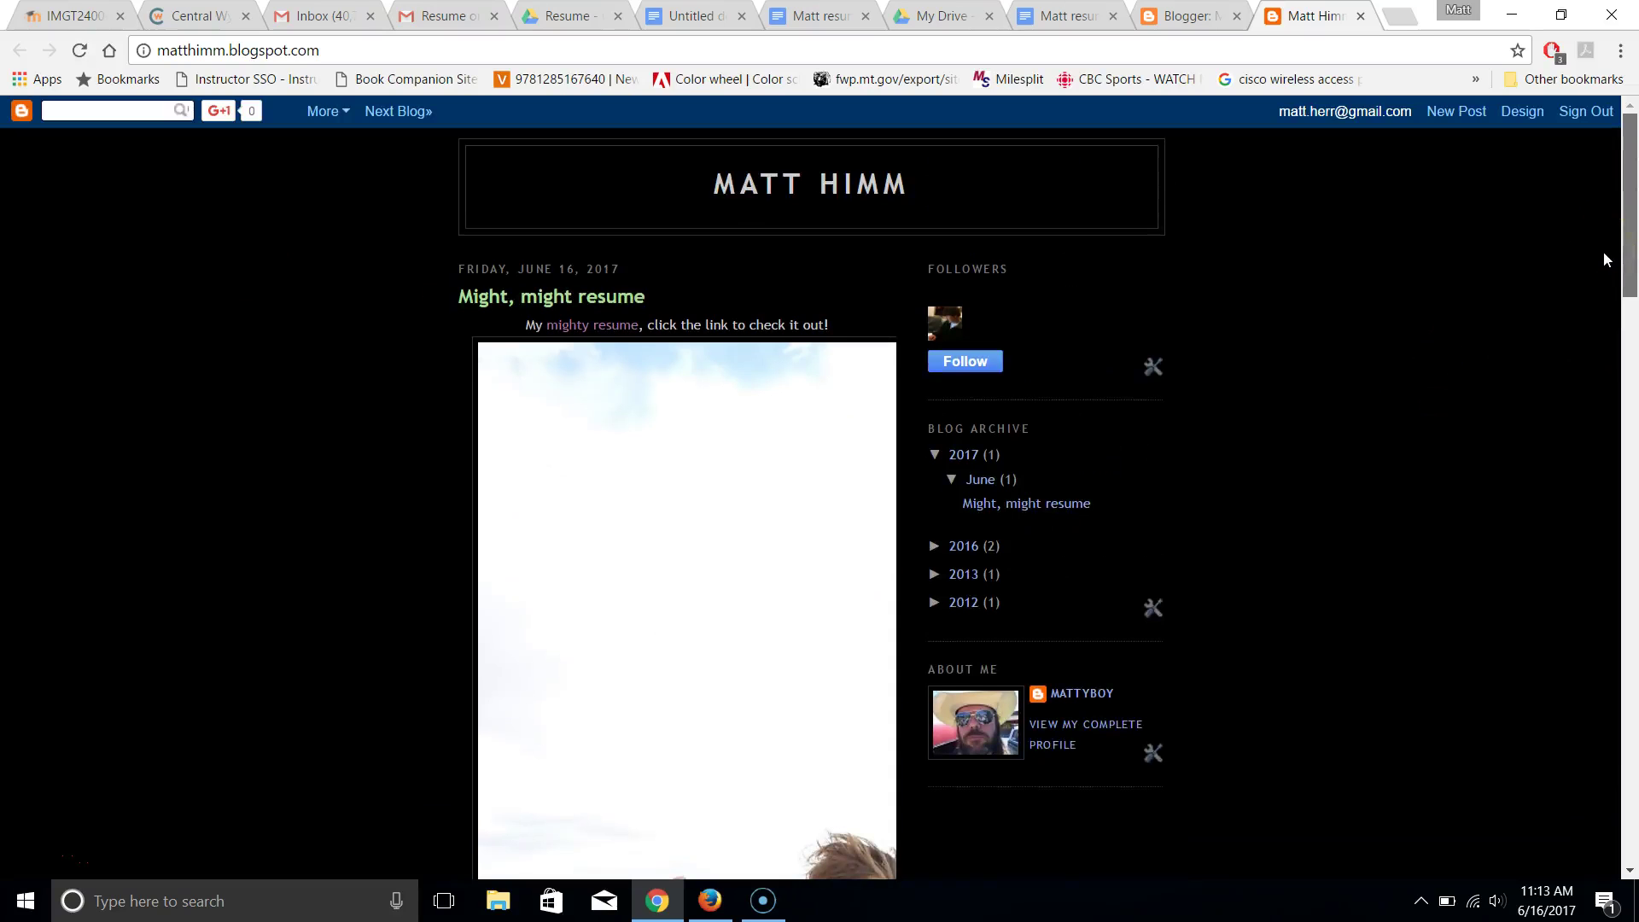
pyautogui.moveTo(1623, 256)
pyautogui.mouseDown()
pyautogui.moveTo(1599, 376)
pyautogui.moveTo(1596, 560)
pyautogui.moveTo(1628, 680)
pyautogui.moveTo(1622, 776)
pyautogui.moveTo(1622, 234)
pyautogui.mouseUp()
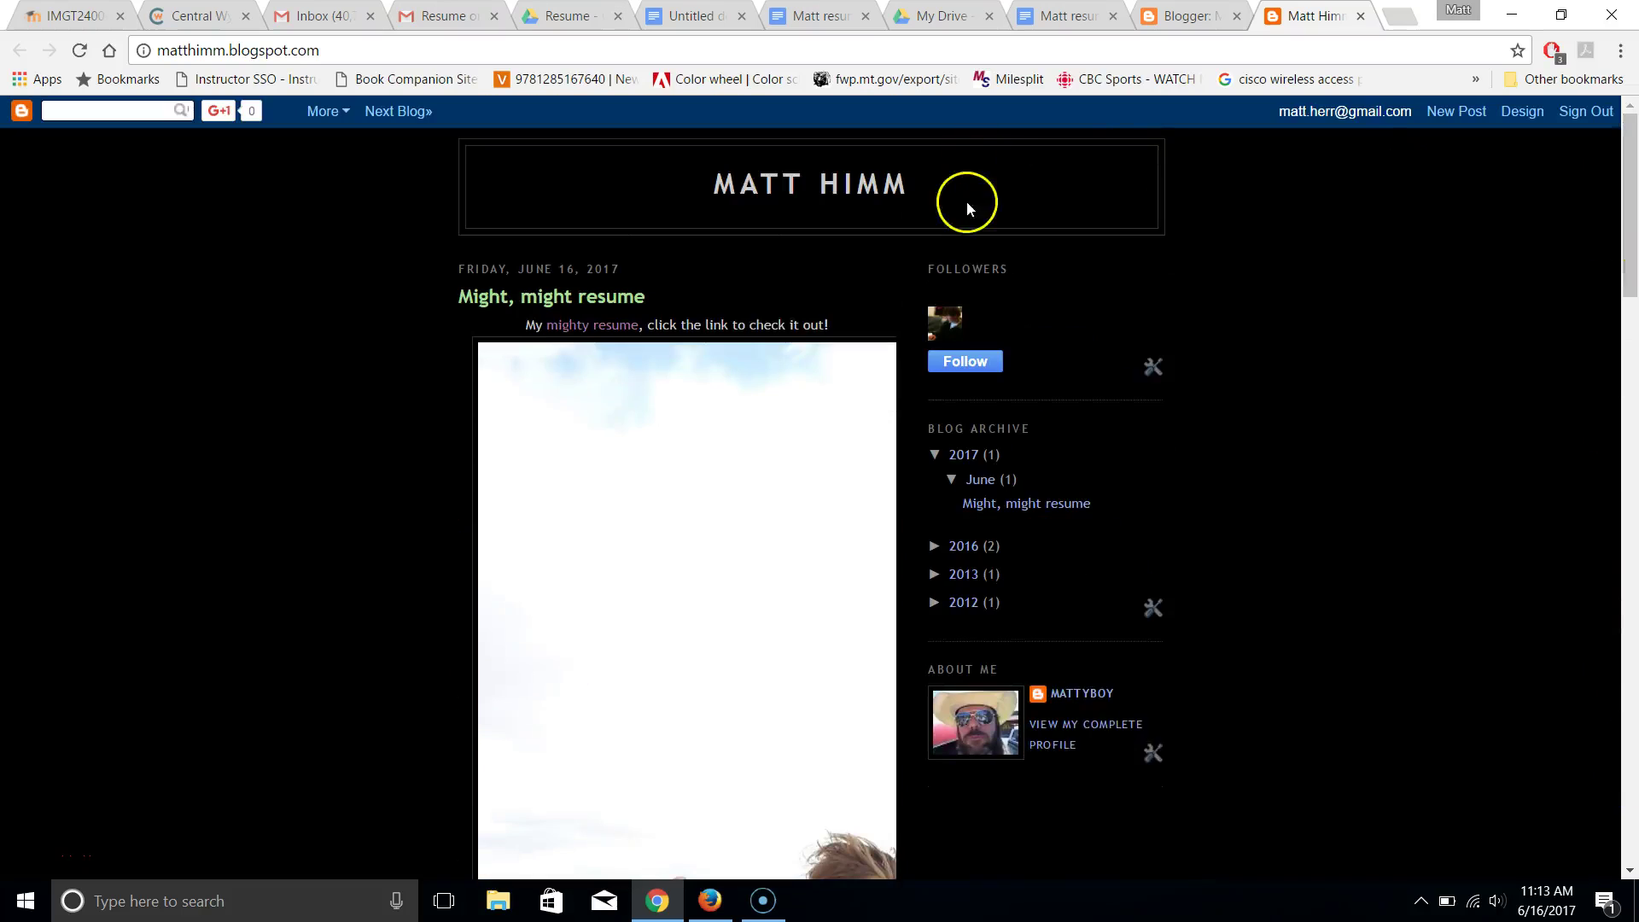